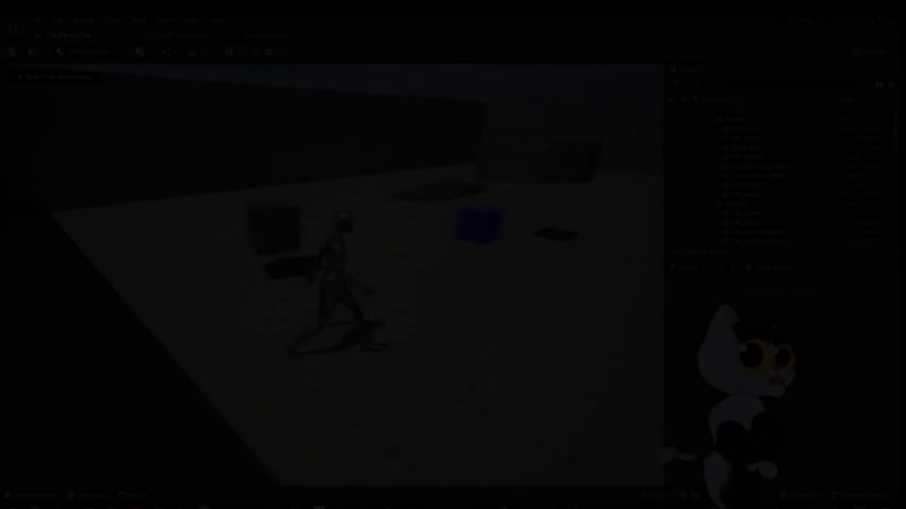
# Run the character forward toward the blue cube in Play-In-Editor, then stop the play test
pyautogui.press('w')
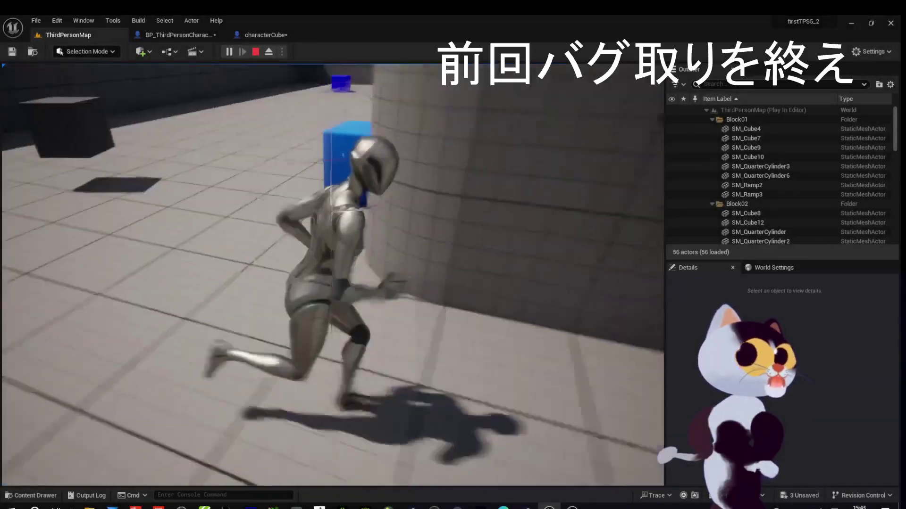
pyautogui.press('w')
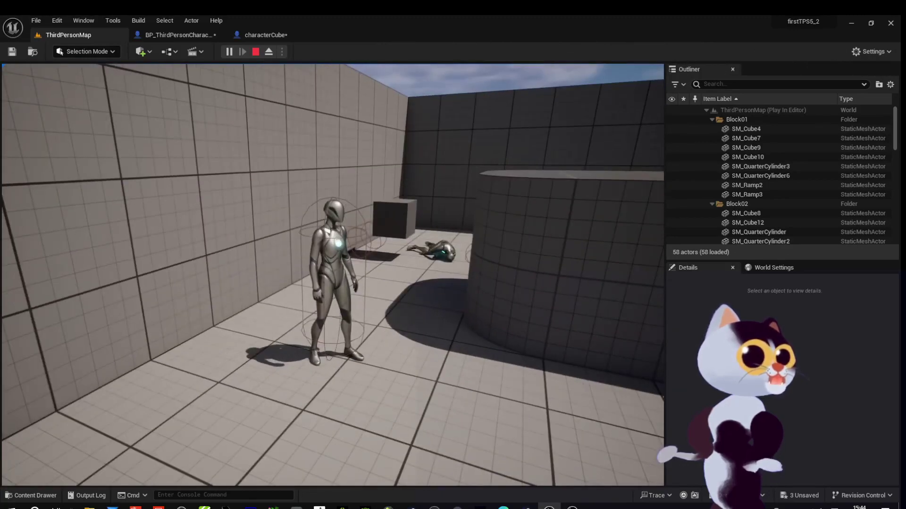
pyautogui.press('Escape')
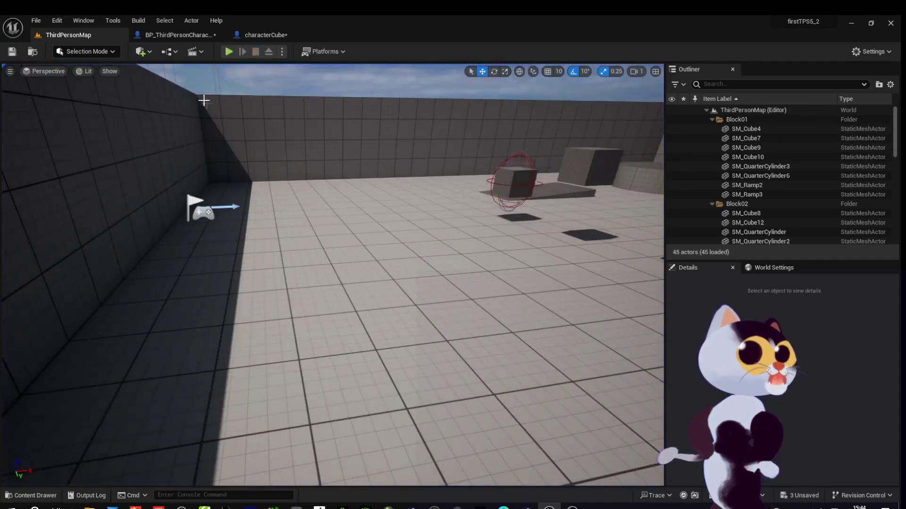
# Switch to the characterCube Blueprint and zoom its Event Graph in on the distance logic
pyautogui.click(264, 35)
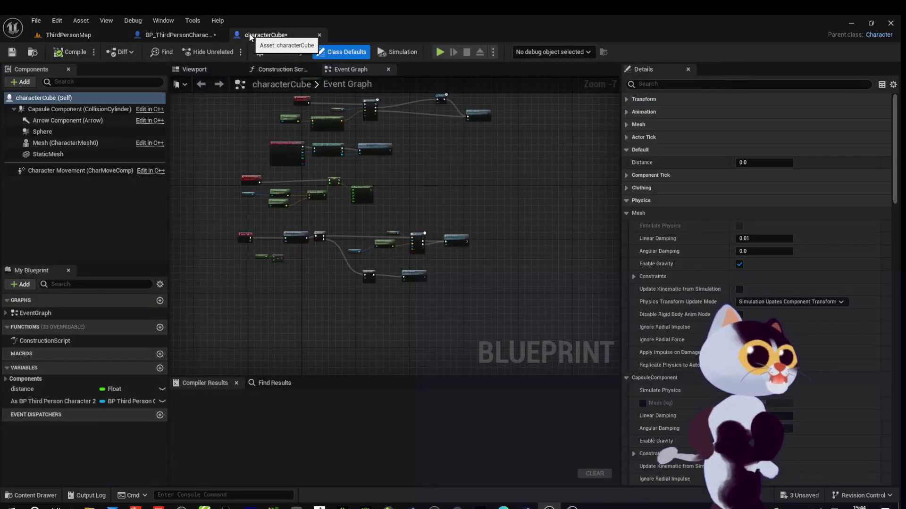
pyautogui.moveTo(431, 170)
pyautogui.mouseDown(button='right')
pyautogui.moveTo(432, 221)
pyautogui.moveTo(436, 211)
pyautogui.mouseUp(button='right')
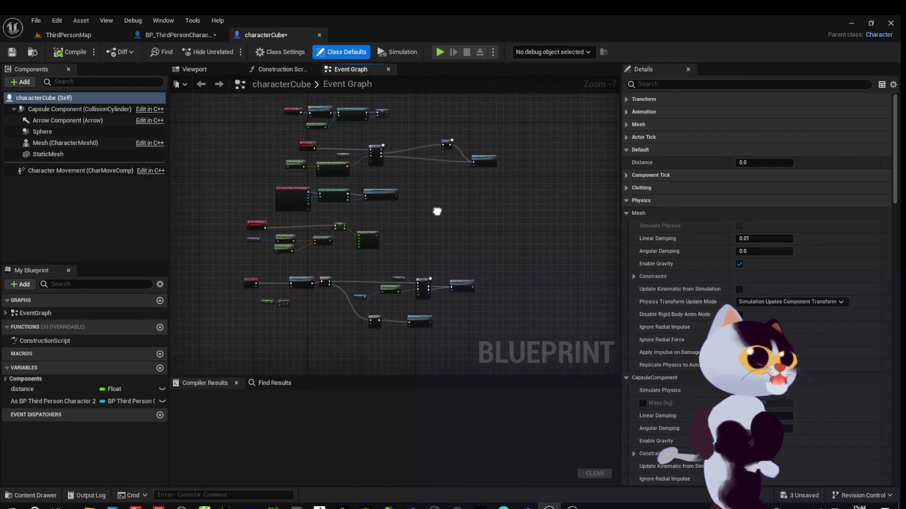
pyautogui.scroll(1, 398, 219)
pyautogui.scroll(1, 398, 219)
pyautogui.scroll(1, 397, 219)
pyautogui.moveTo(404, 219); pyautogui.dragTo(513, 201, button='right')
pyautogui.scroll(1, 261, 292)
pyautogui.scroll(1, 234, 282)
pyautogui.scroll(2, 322, 273)
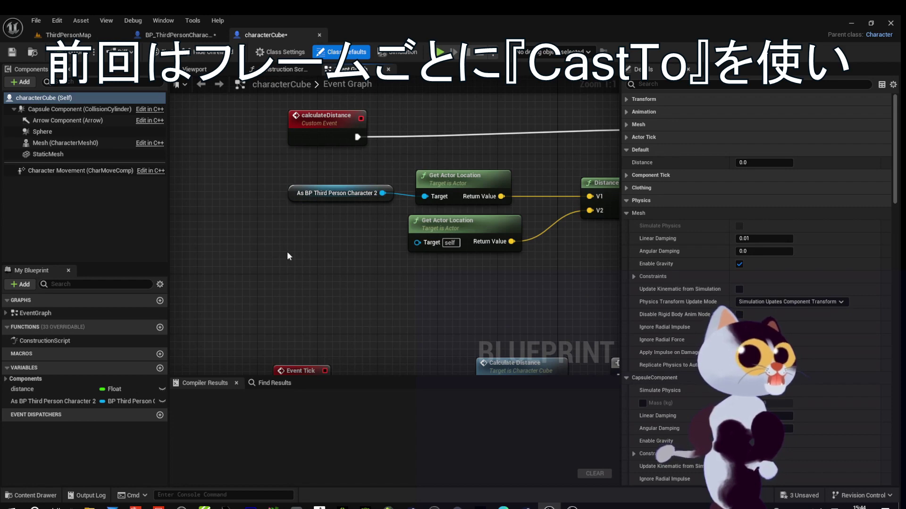
# Pan through the Event Tick to Branch chain and the Distance comparison nodes
pyautogui.moveTo(330, 290); pyautogui.dragTo(302, 208, button='right')
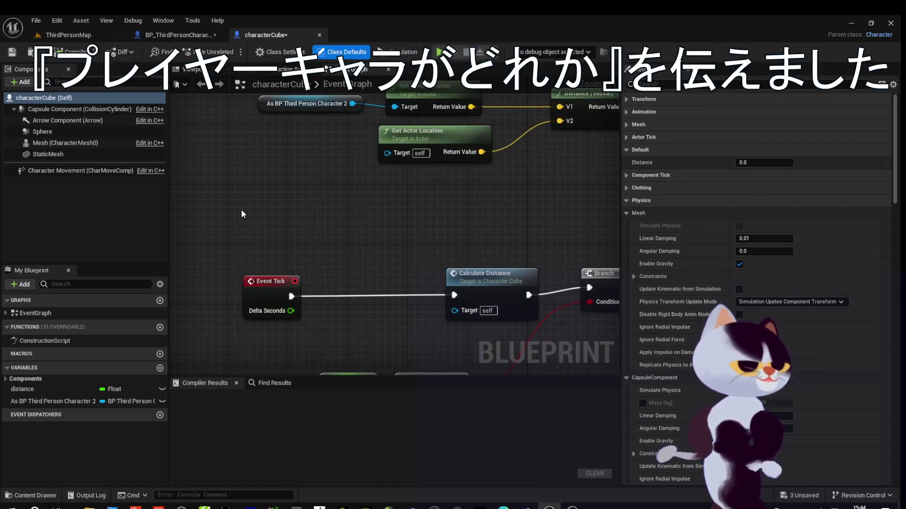
pyautogui.moveTo(307, 202); pyautogui.dragTo(293, 255, button='right')
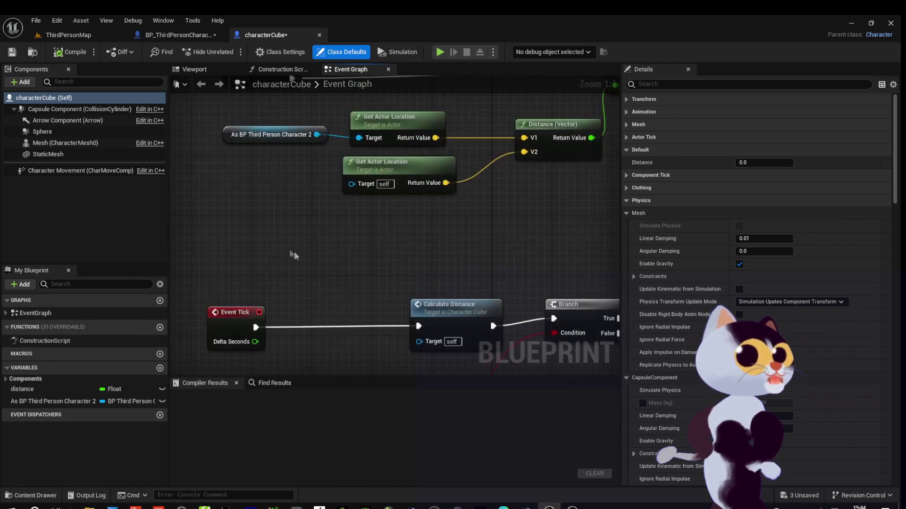
pyautogui.moveTo(344, 237)
pyautogui.mouseDown(button='right')
pyautogui.moveTo(328, 250)
pyautogui.moveTo(348, 252)
pyautogui.mouseUp(button='right')
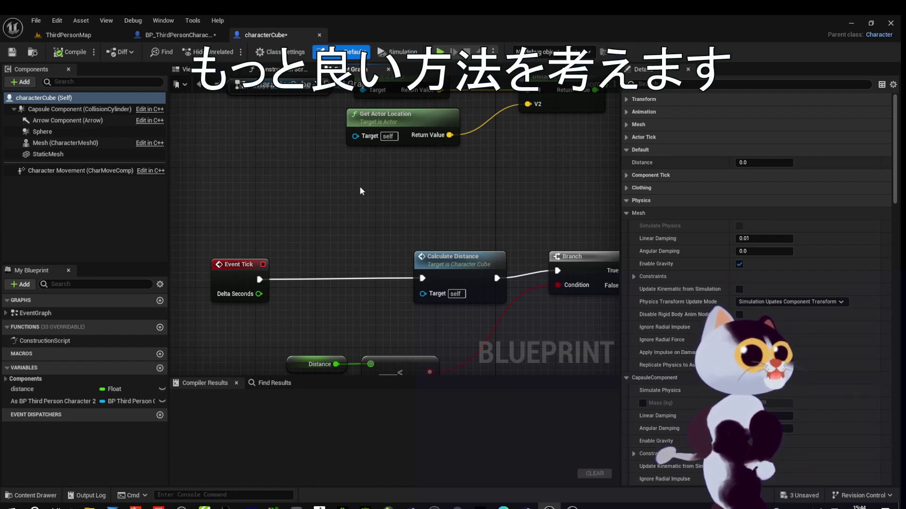
pyautogui.moveTo(360, 191); pyautogui.dragTo(349, 249, button='right')
pyautogui.scroll(-3, 338, 234)
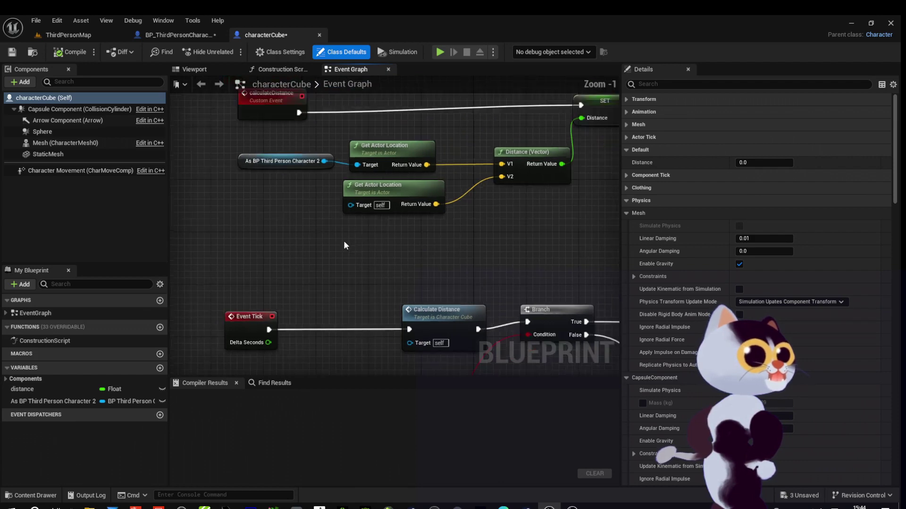
pyautogui.scroll(-2, 349, 212)
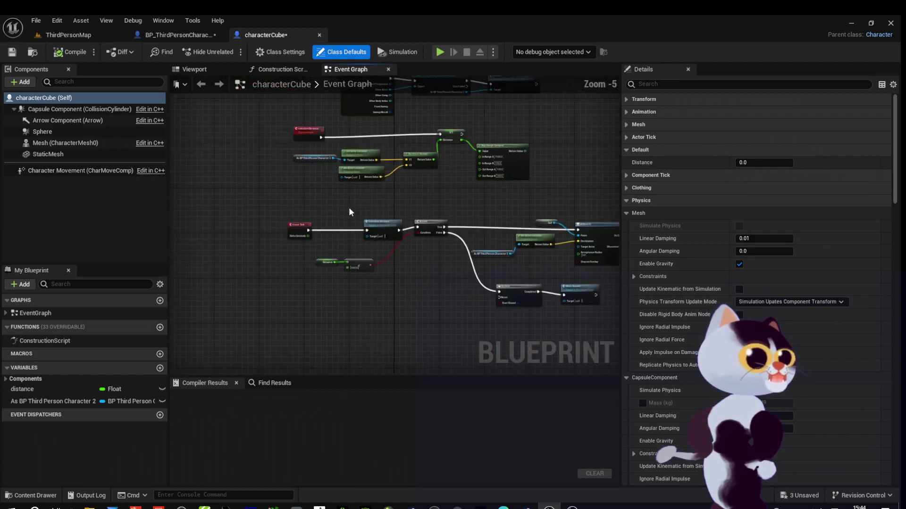
pyautogui.moveTo(347, 205); pyautogui.dragTo(253, 266, button='right')
pyautogui.moveTo(425, 182); pyautogui.dragTo(437, 221, button='right')
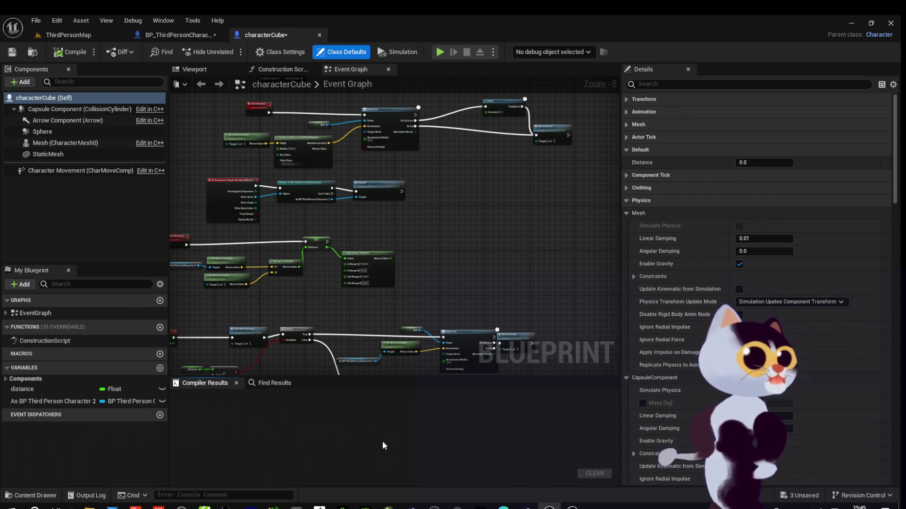
pyautogui.hotkey('ctrl', 'space')
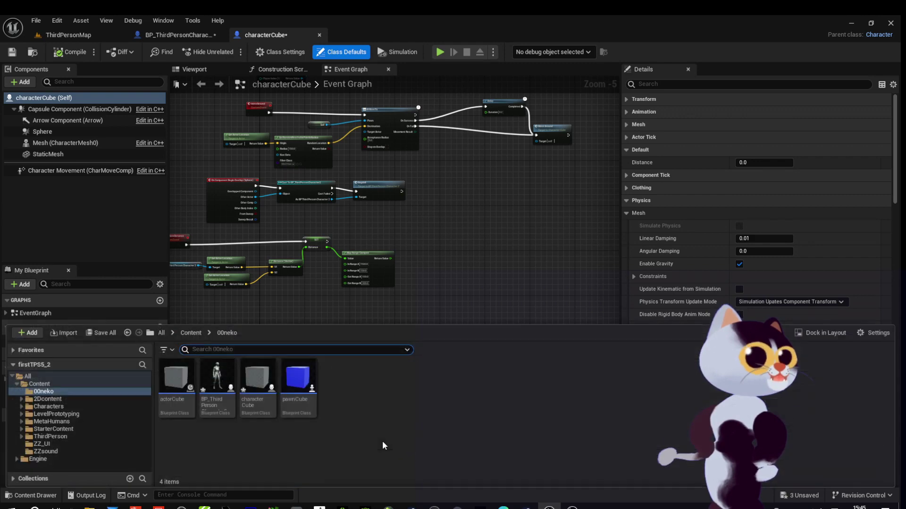
# Create a Blueprint Interface named playerChanged in the 00neko folder and open it
pyautogui.rightClick(384, 432)
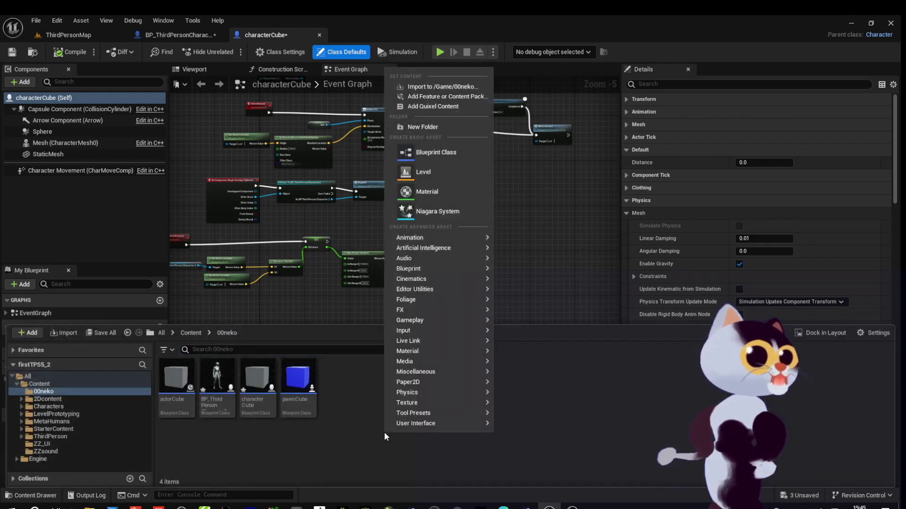
pyautogui.moveTo(419, 270)
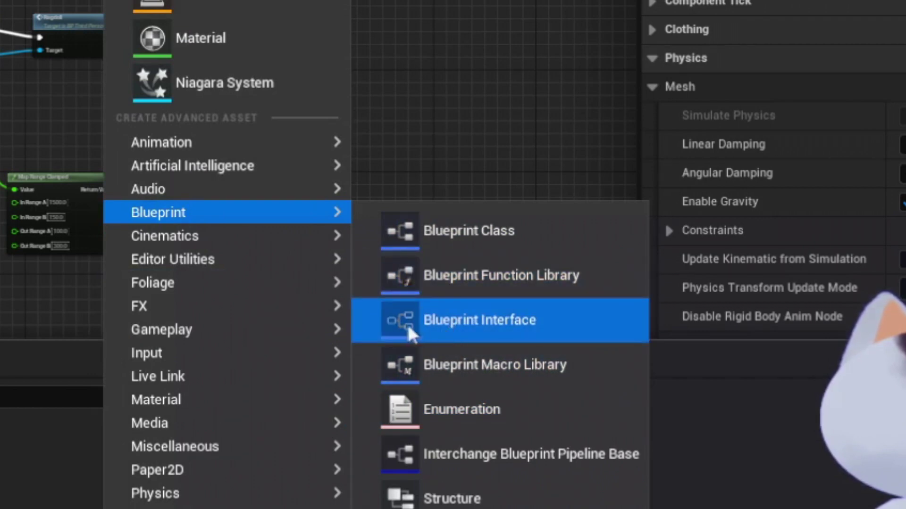
pyautogui.click(460, 321)
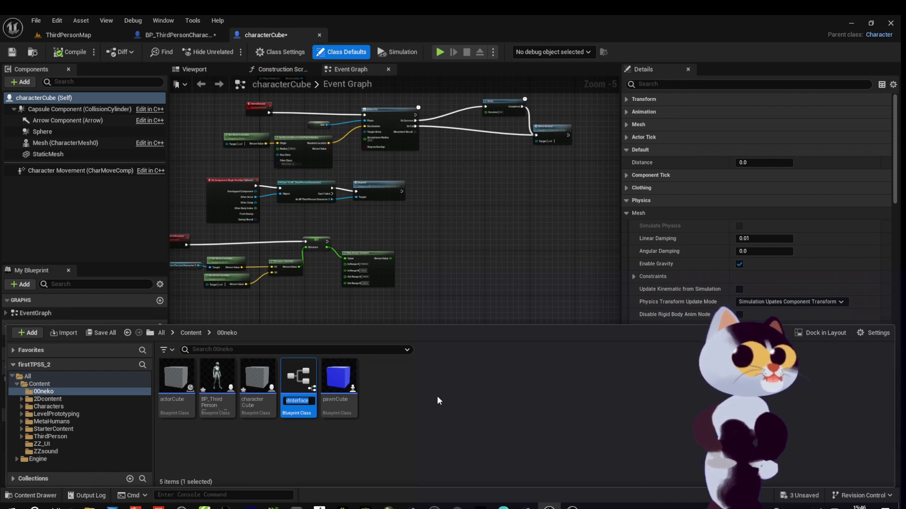
pyautogui.write('player')
pyautogui.write('Changed')
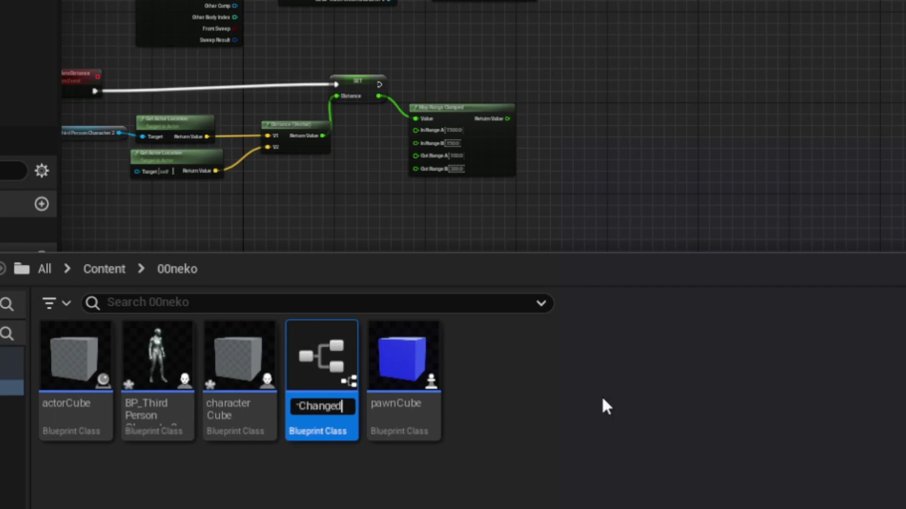
pyautogui.press('Return')
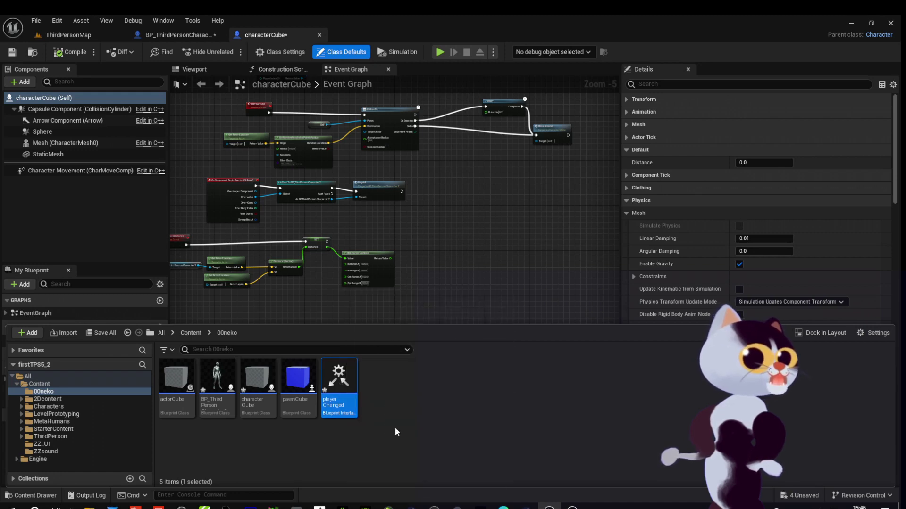
pyautogui.doubleClick(342, 386)
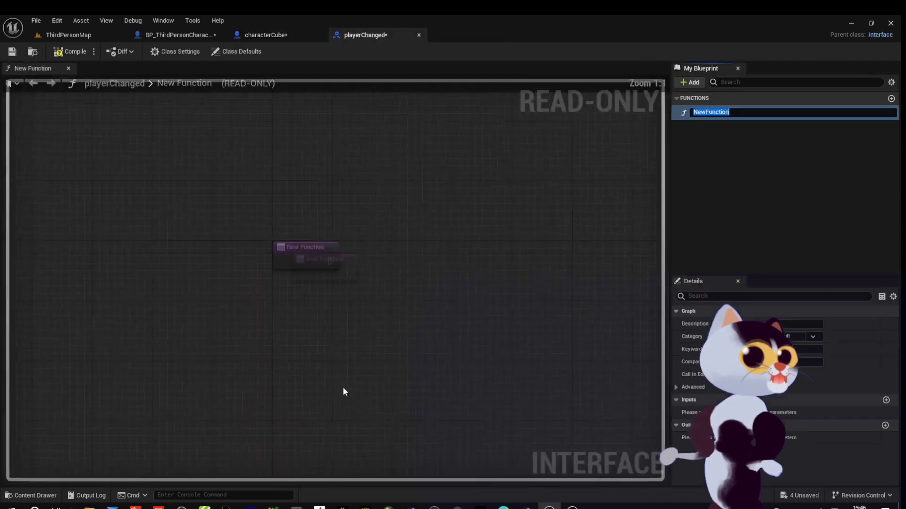
# Rename the interface function NewFunction to playerChanged
pyautogui.moveTo(502, 312); pyautogui.dragTo(427, 245, button='right')
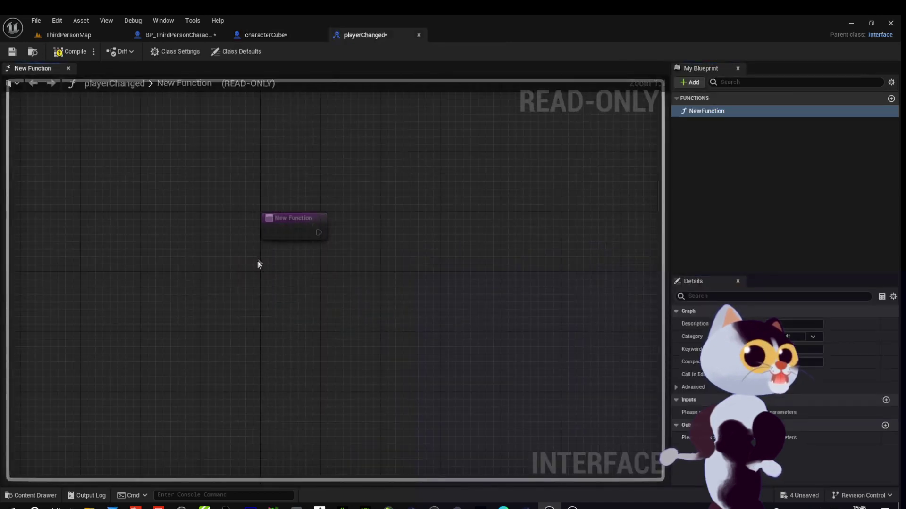
pyautogui.click(296, 235)
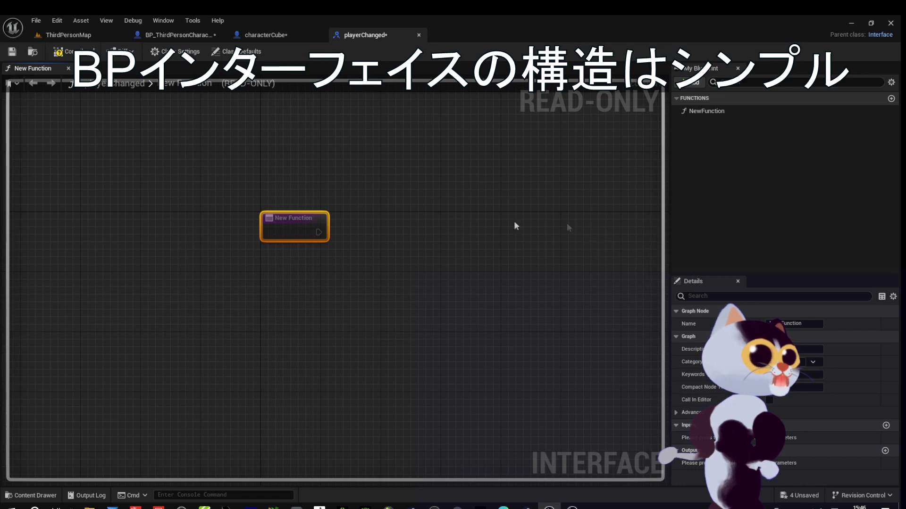
pyautogui.click(704, 115)
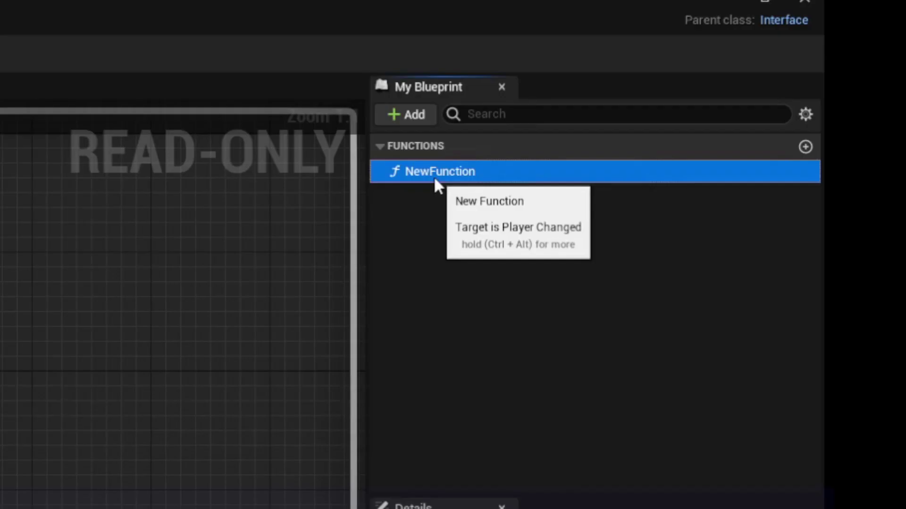
pyautogui.click(435, 182)
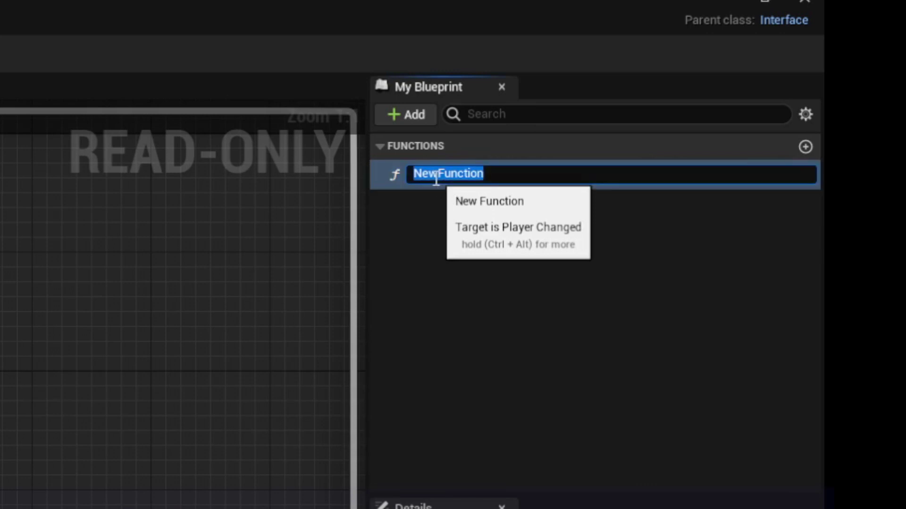
pyautogui.write('P')
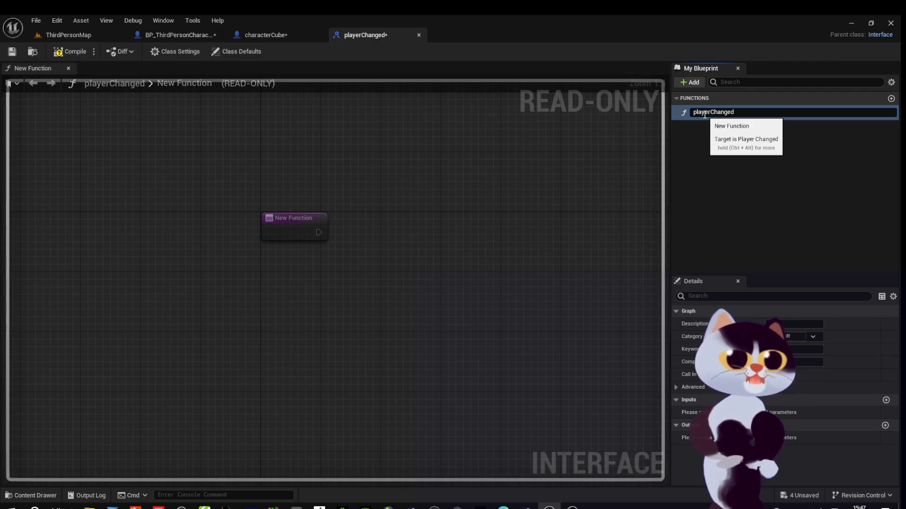
pyautogui.press('Return')
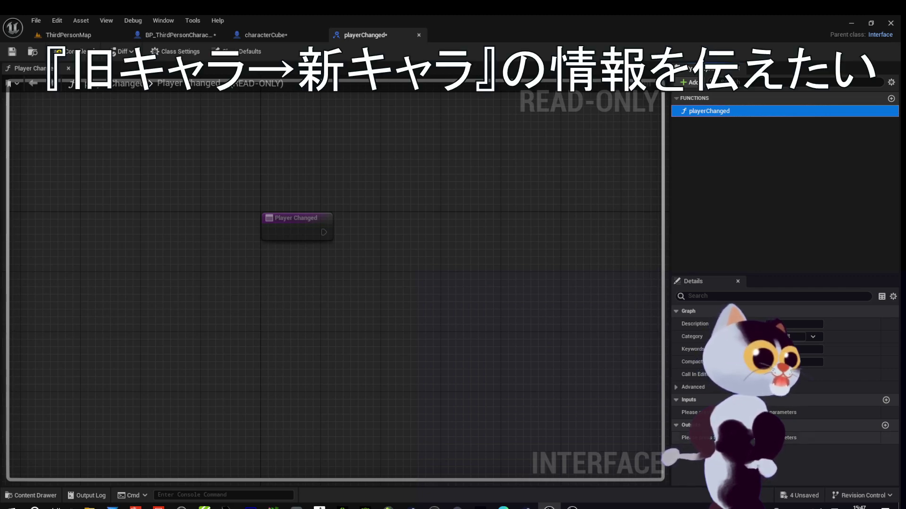
# Add an input parameter named newPlayer to the playerChanged function
pyautogui.click(886, 400)
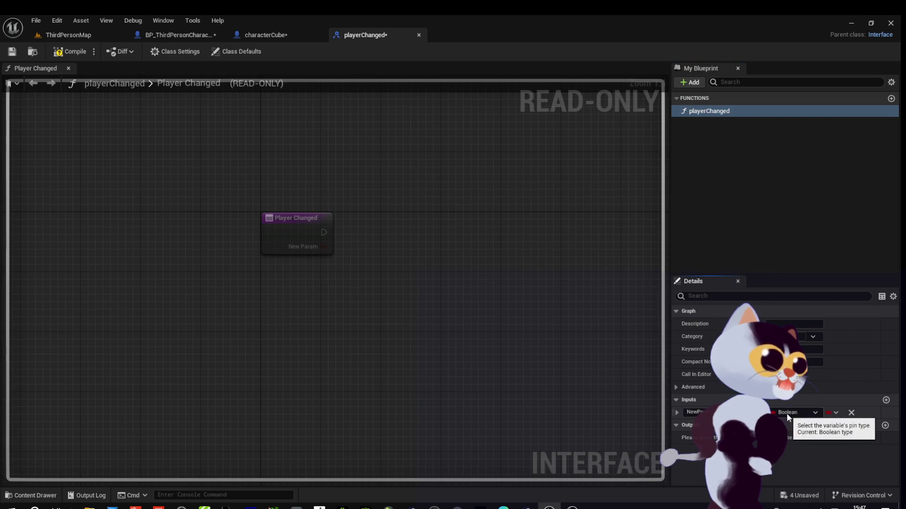
pyautogui.click(692, 412)
pyautogui.write('n')
pyautogui.write('ew')
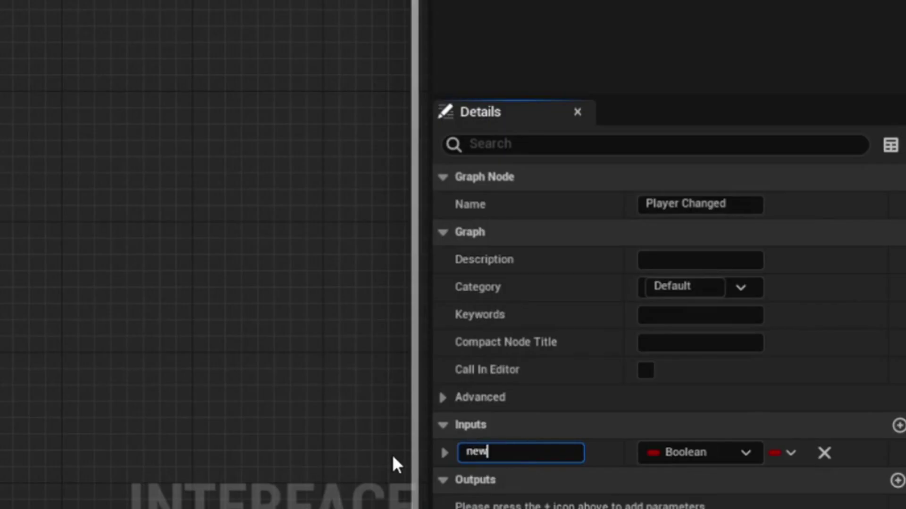
pyautogui.write('Player')
pyautogui.press('Return')
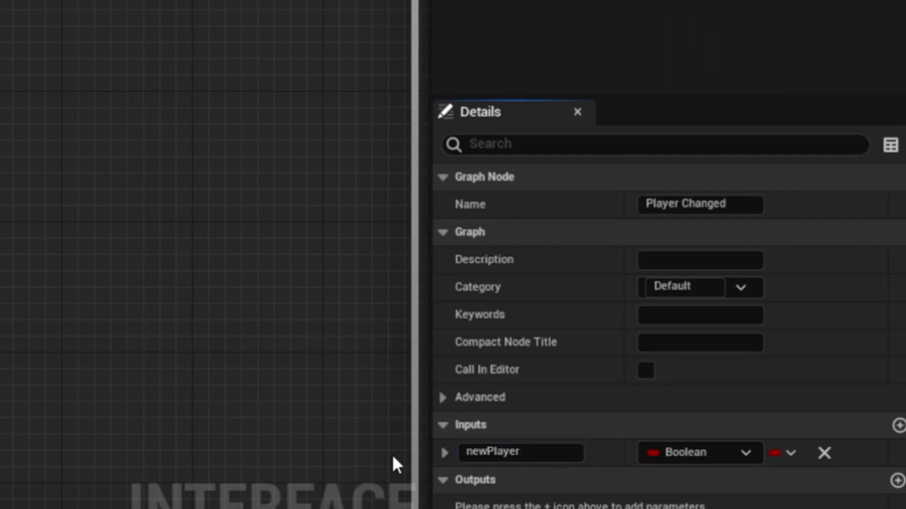
# Set the newPlayer input type to Actor Object Reference
pyautogui.click(745, 453)
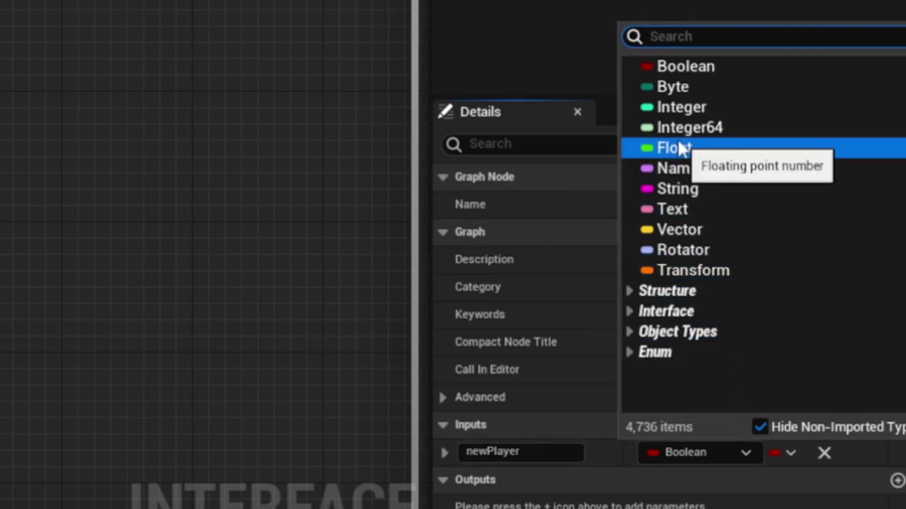
pyautogui.write('actor')
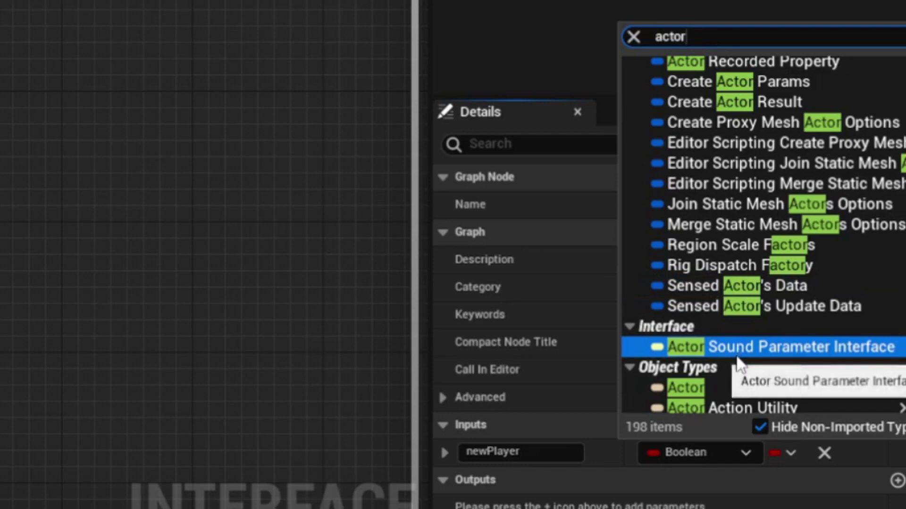
pyautogui.moveTo(723, 386)
pyautogui.click(606, 393)
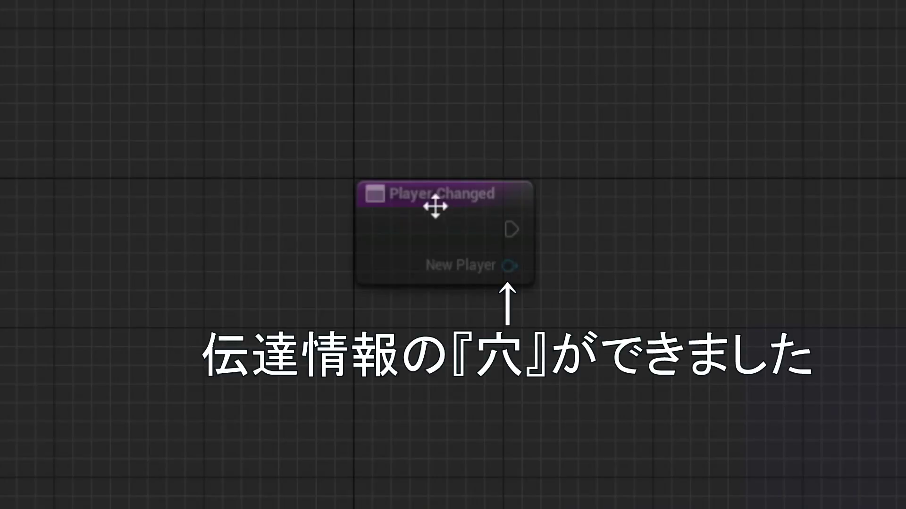
pyautogui.click(435, 206)
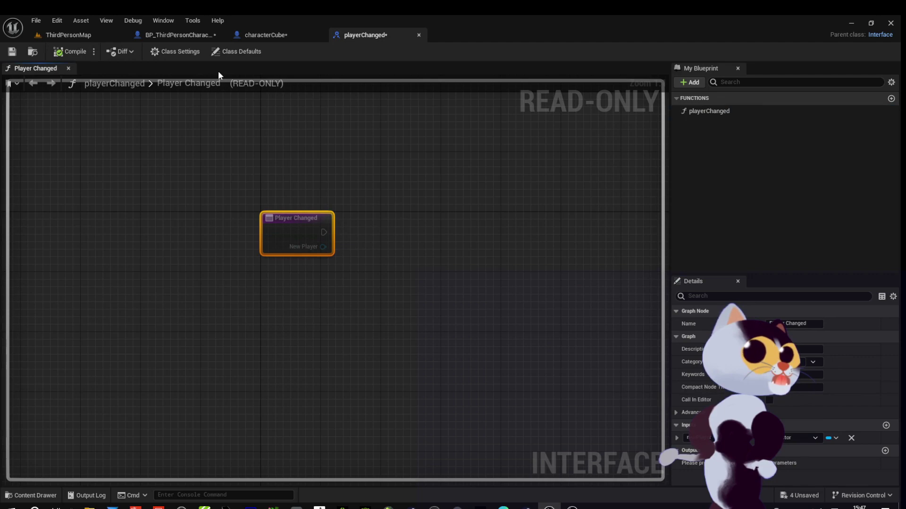
pyautogui.click(188, 36)
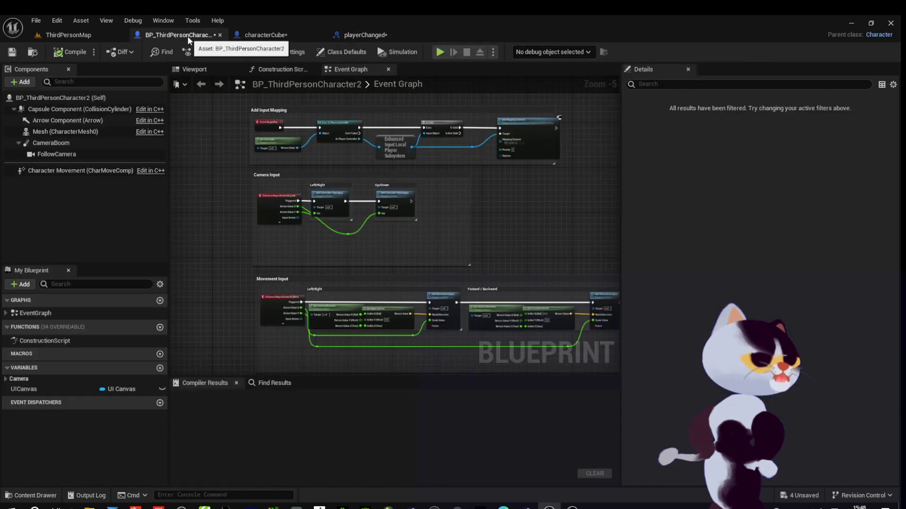
pyautogui.moveTo(521, 279); pyautogui.dragTo(543, 172, button='right')
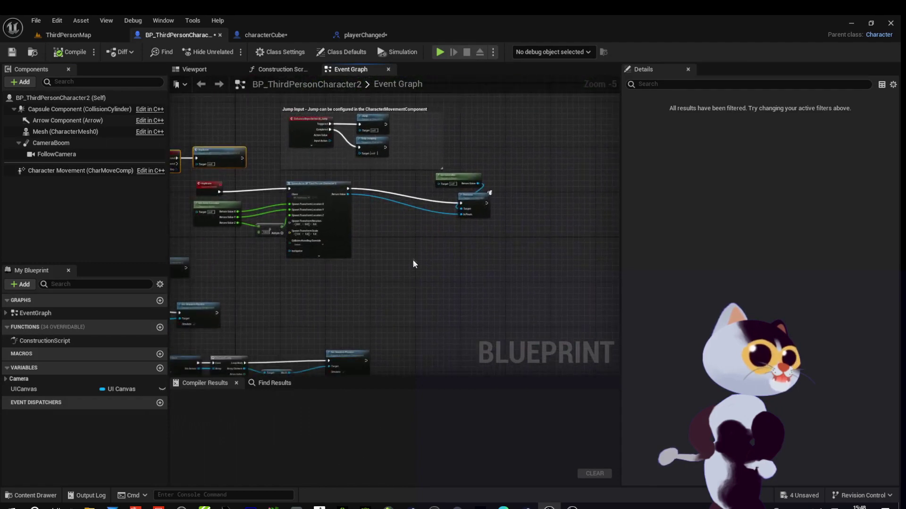
pyautogui.moveTo(349, 293)
pyautogui.mouseDown(button='right')
pyautogui.moveTo(451, 268)
pyautogui.moveTo(388, 267)
pyautogui.mouseUp(button='right')
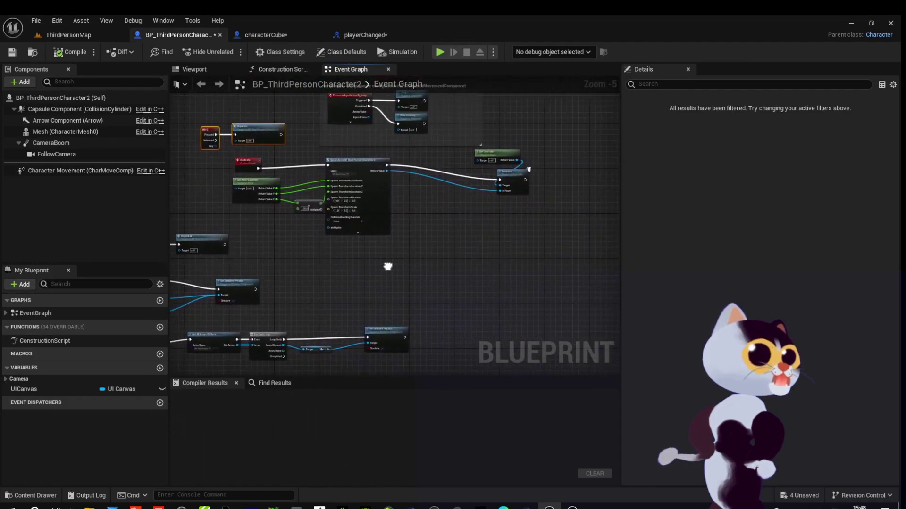
pyautogui.scroll(1, 436, 231)
pyautogui.scroll(1, 431, 220)
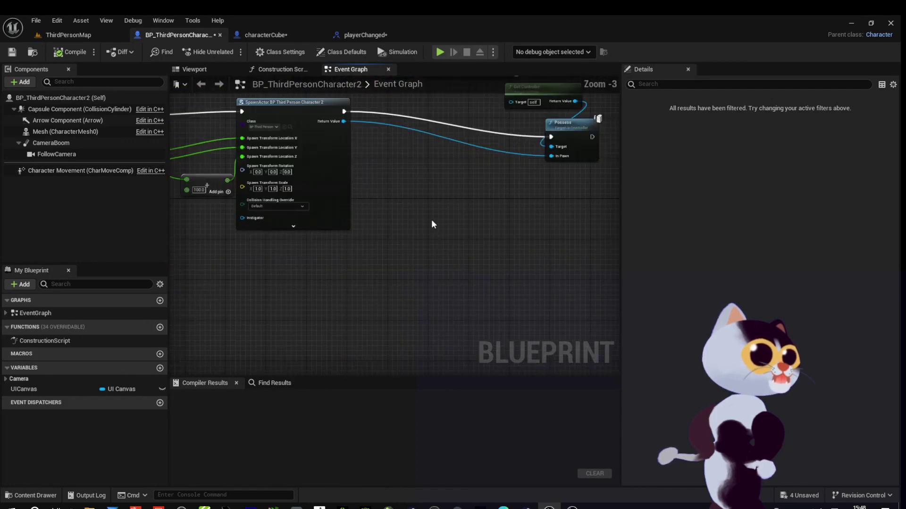
pyautogui.moveTo(431, 220); pyautogui.dragTo(423, 309, button='right')
pyautogui.scroll(3, 406, 279)
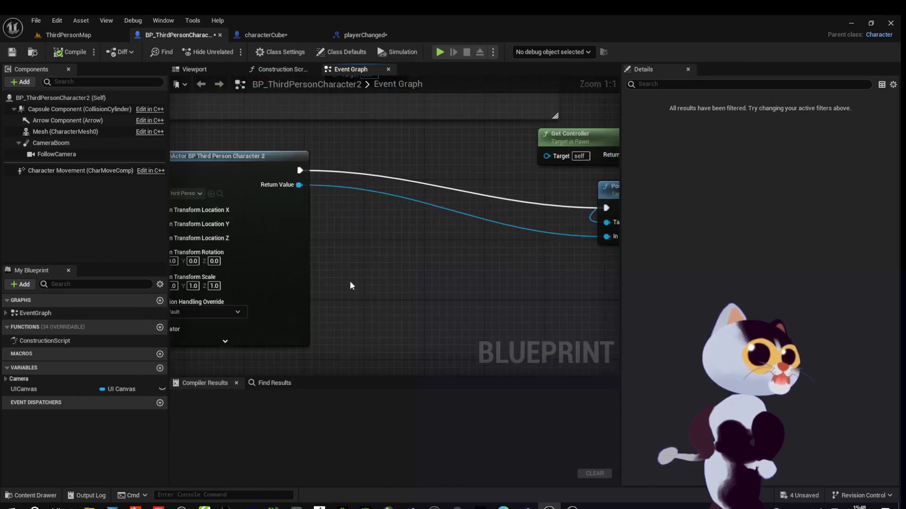
pyautogui.moveTo(350, 278); pyautogui.dragTo(513, 287, button='right')
pyautogui.moveTo(290, 307)
pyautogui.mouseDown(button='right')
pyautogui.moveTo(499, 279)
pyautogui.moveTo(359, 304)
pyautogui.mouseUp(button='right')
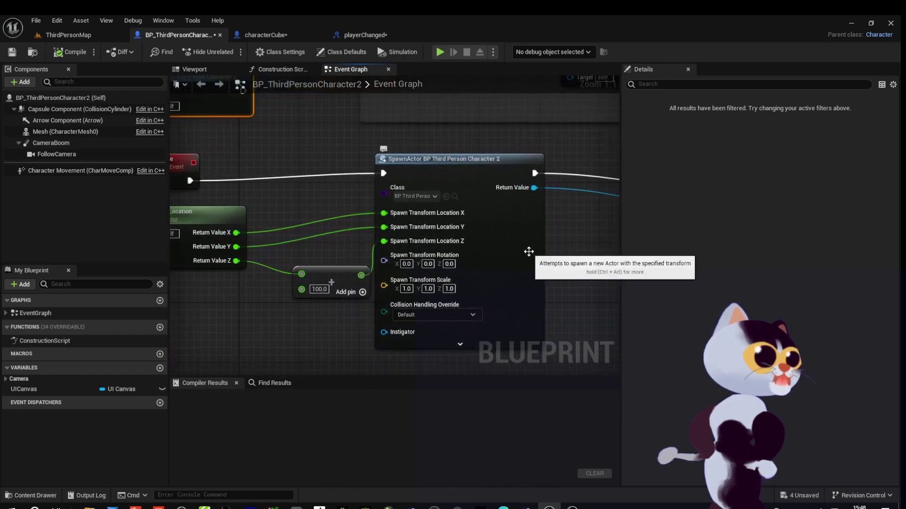
pyautogui.moveTo(572, 267); pyautogui.dragTo(359, 241, button='right')
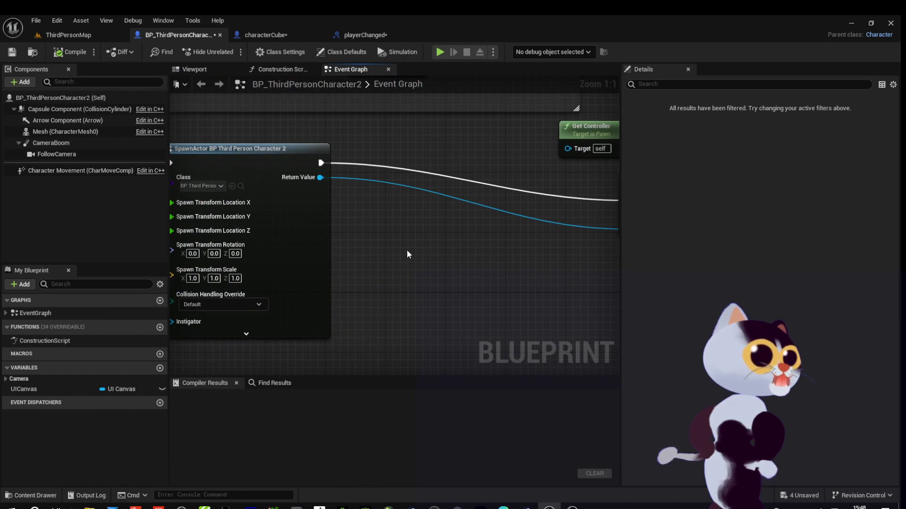
pyautogui.rightClick(408, 254)
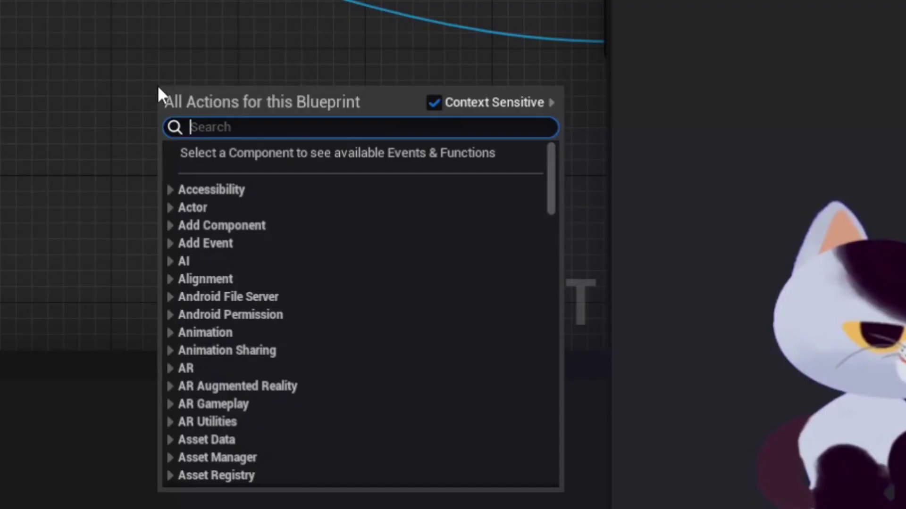
# Add a Player Changed (Message) node from the 'playerchanged' search and place it near Possess
pyautogui.write('pla')
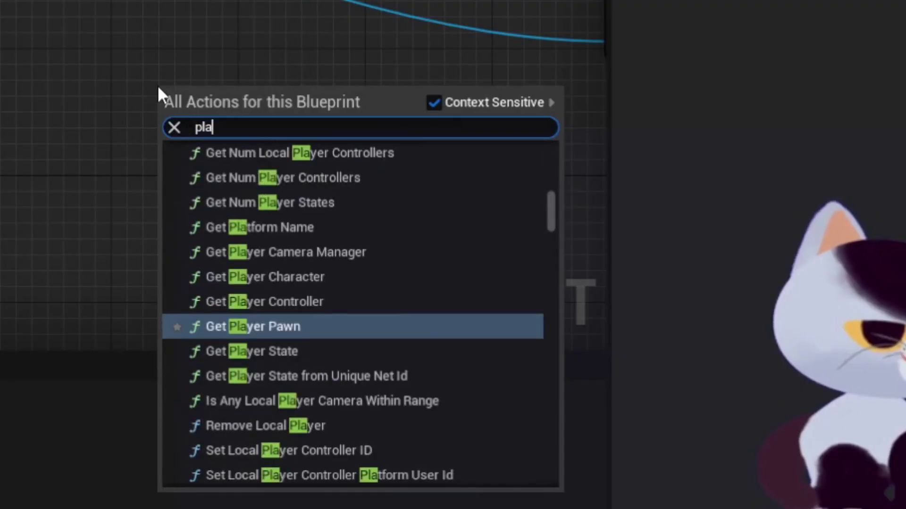
pyautogui.write('yerchan')
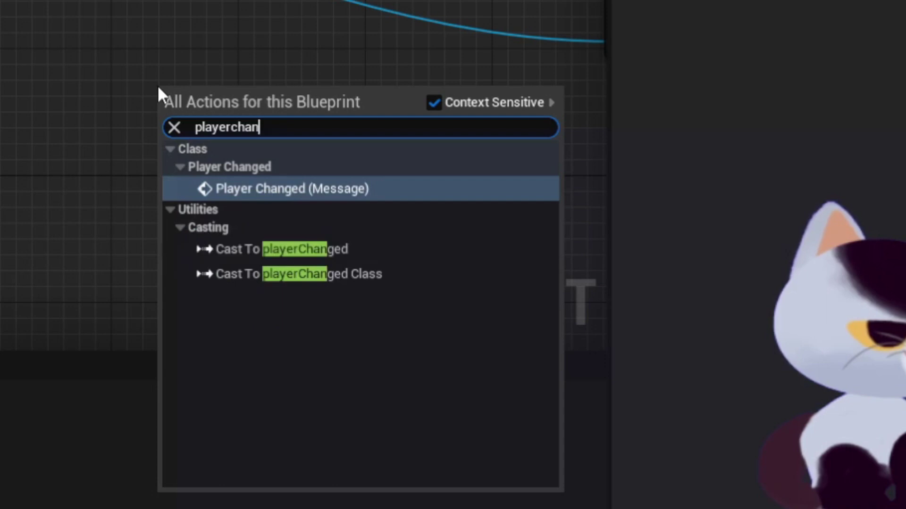
pyautogui.write('ged')
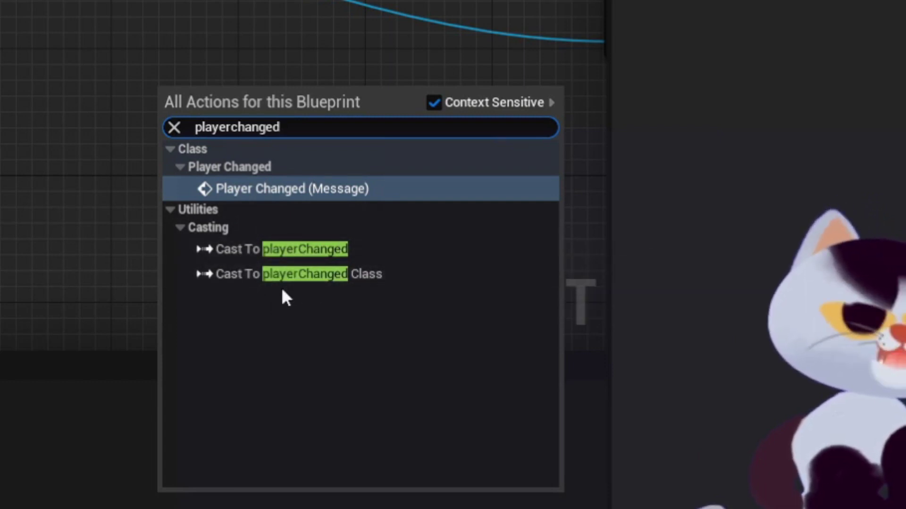
pyautogui.click(287, 191)
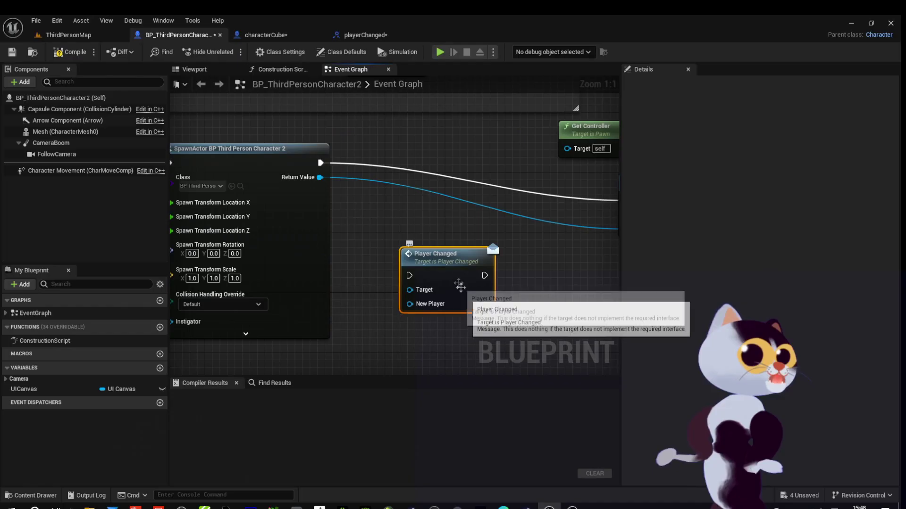
pyautogui.moveTo(460, 286); pyautogui.dragTo(459, 255)
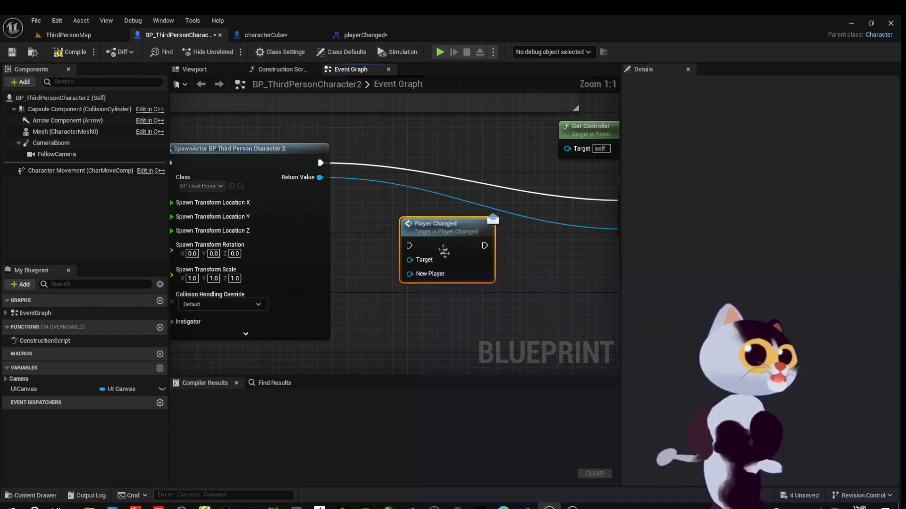
pyautogui.moveTo(453, 264); pyautogui.dragTo(476, 256)
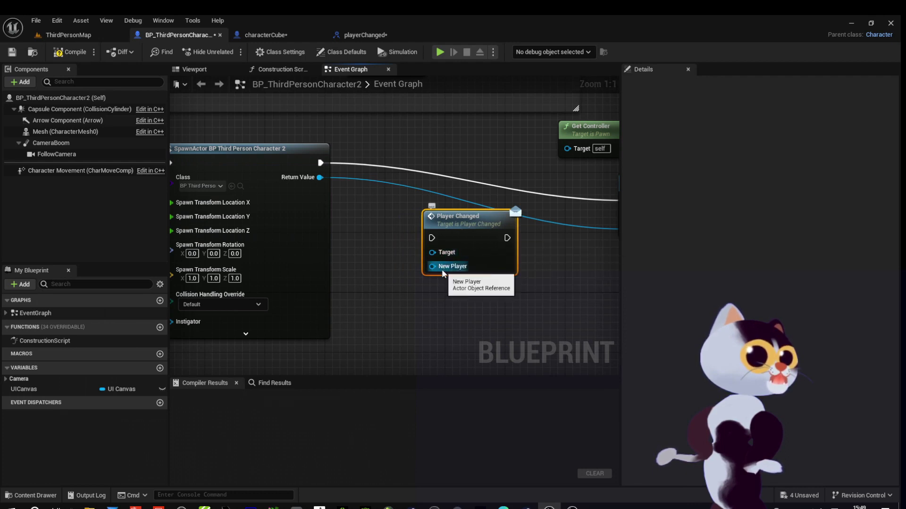
pyautogui.moveTo(573, 286); pyautogui.dragTo(495, 313, button='right')
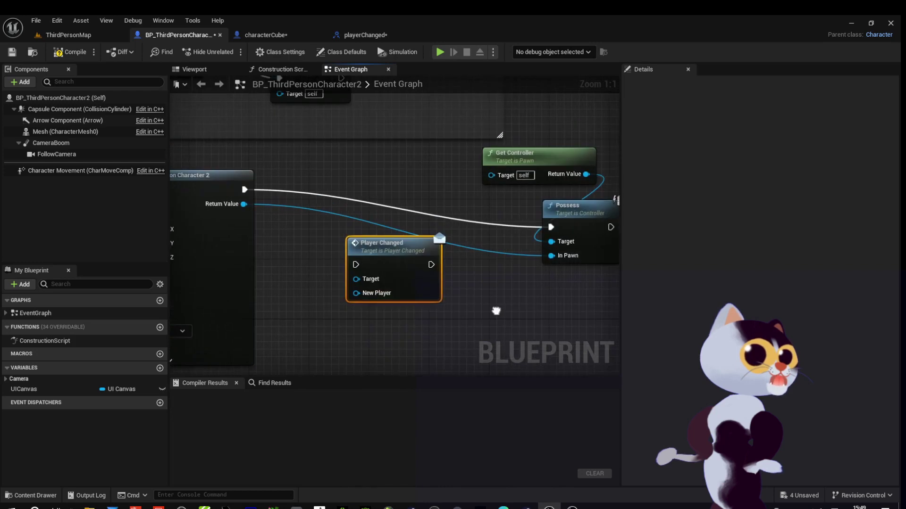
pyautogui.moveTo(390, 255); pyautogui.dragTo(391, 203)
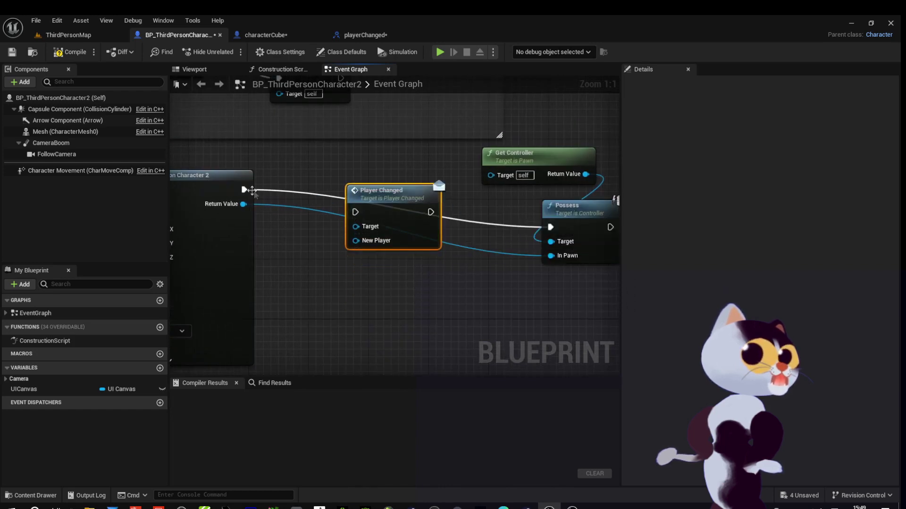
# Wire SpawnActor's execution through Player Changed and on into Possess
pyautogui.moveTo(251, 190); pyautogui.dragTo(273, 201)
pyautogui.moveTo(347, 212); pyautogui.dragTo(361, 212)
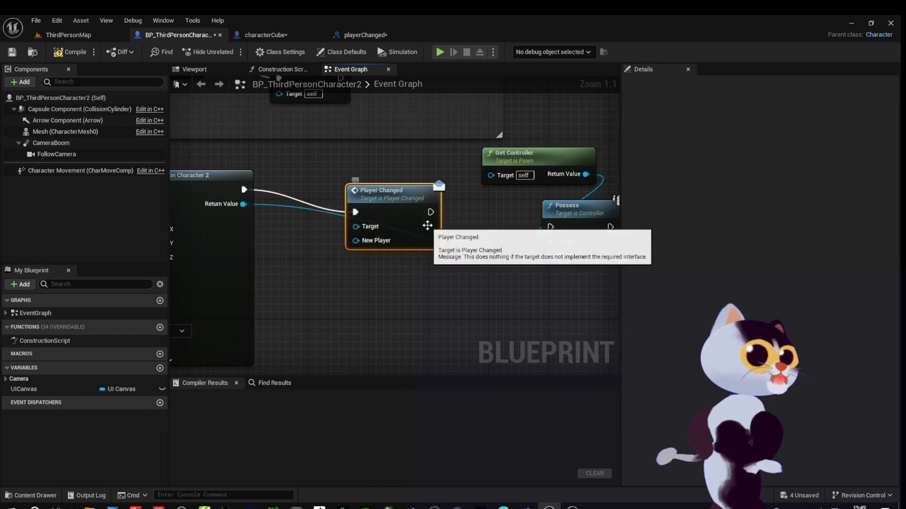
pyautogui.moveTo(430, 212)
pyautogui.mouseDown()
pyautogui.moveTo(487, 215)
pyautogui.moveTo(523, 233)
pyautogui.moveTo(549, 227)
pyautogui.mouseUp()
pyautogui.moveTo(400, 208); pyautogui.dragTo(430, 193)
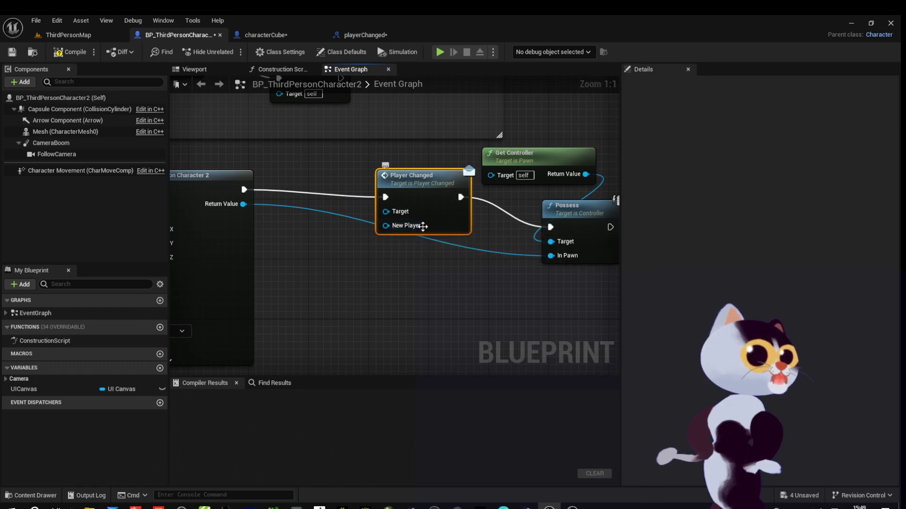
pyautogui.click(358, 35)
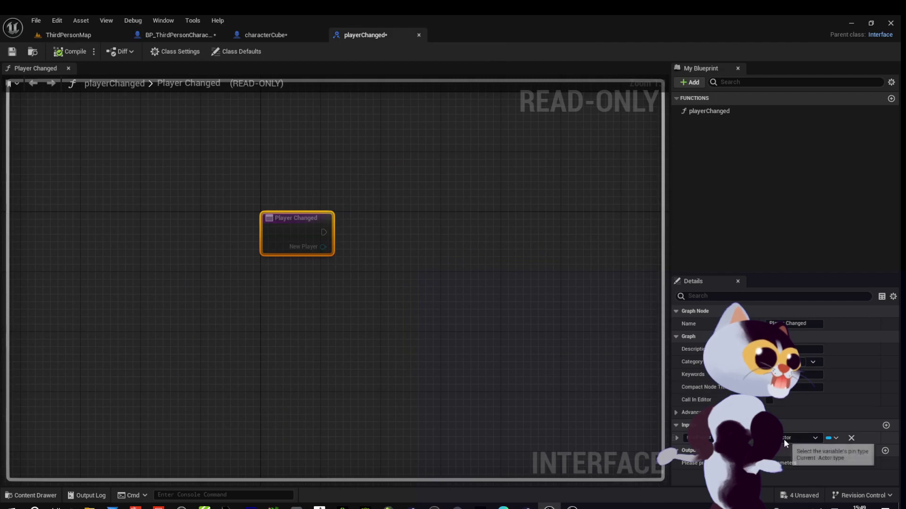
# Connect SpawnActor's Return Value to the Player Changed node's New Player input
pyautogui.click(160, 35)
pyautogui.moveTo(243, 204)
pyautogui.mouseDown()
pyautogui.moveTo(338, 242)
pyautogui.moveTo(385, 229)
pyautogui.mouseUp()
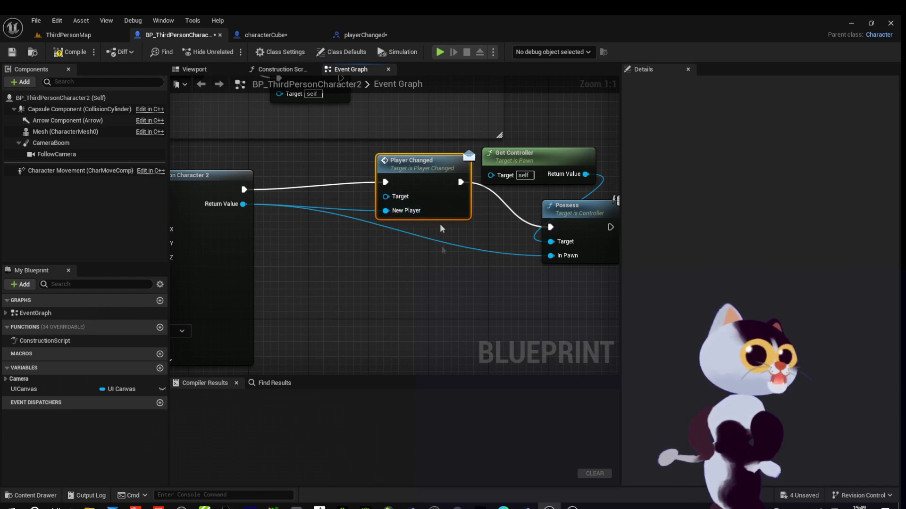
# Move Get Controller, Possess and Player Changed further right to spread out the chain
pyautogui.moveTo(516, 227); pyautogui.dragTo(413, 218, button='right')
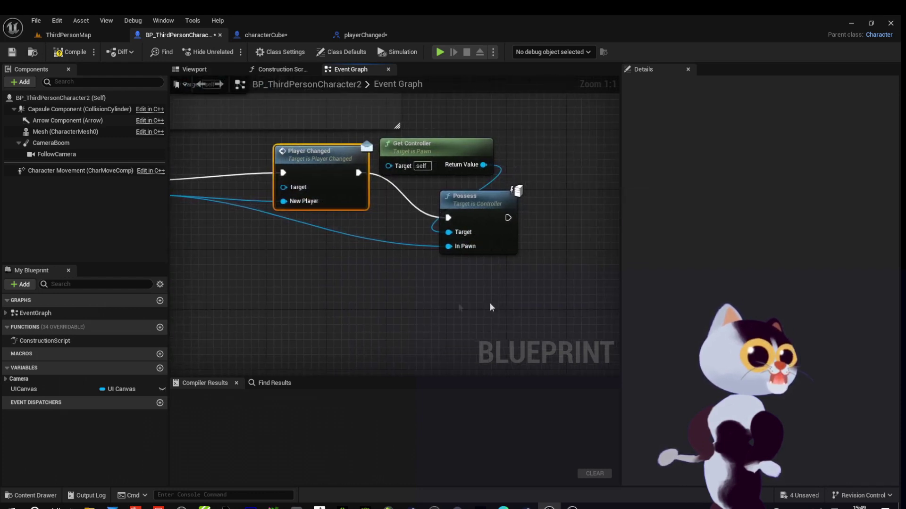
pyautogui.moveTo(530, 257); pyautogui.dragTo(377, 136)
pyautogui.moveTo(467, 198); pyautogui.dragTo(542, 198)
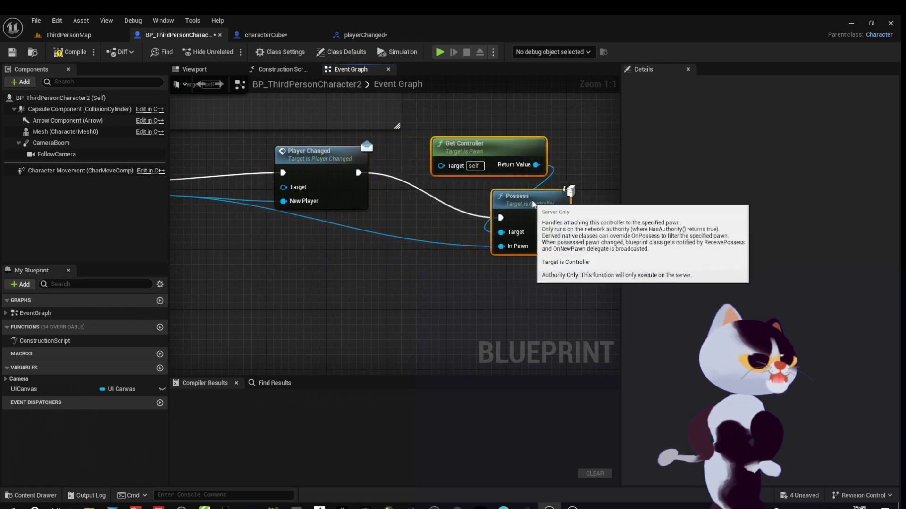
pyautogui.moveTo(335, 154); pyautogui.dragTo(410, 154)
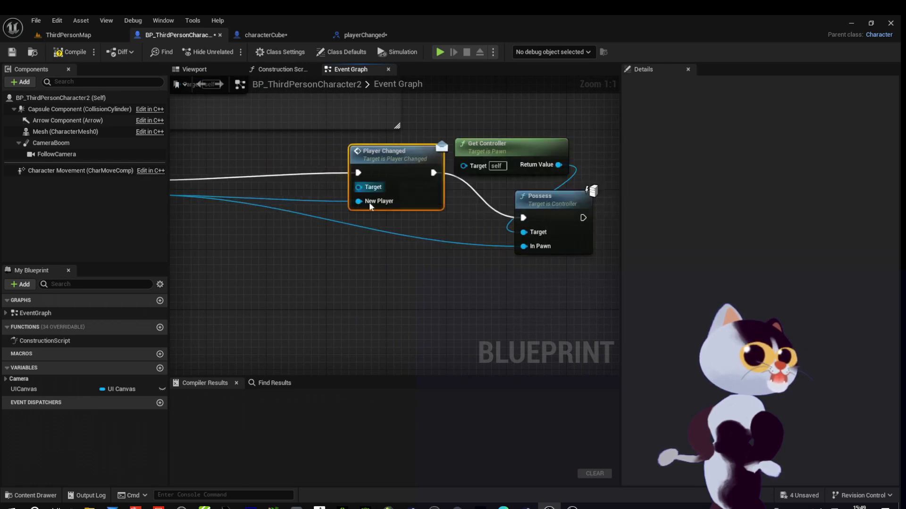
pyautogui.moveTo(334, 243); pyautogui.dragTo(416, 250, button='right')
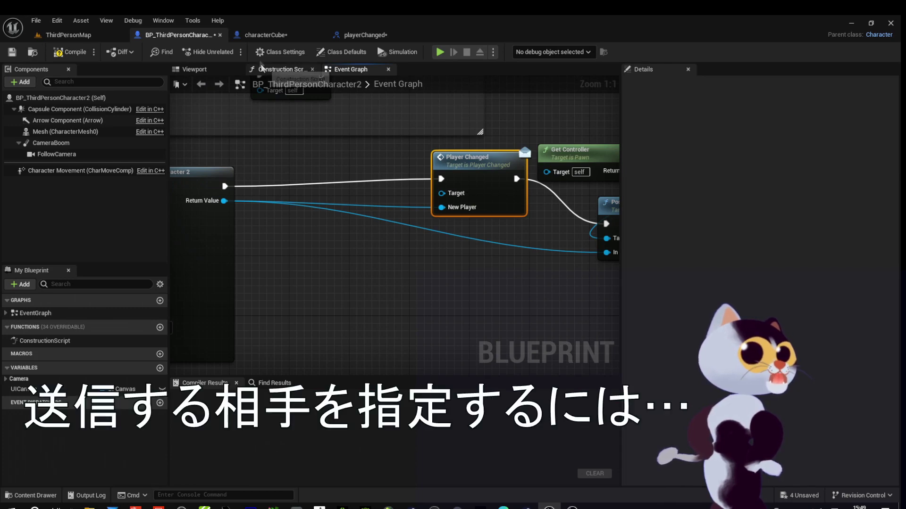
# Compare the characterCube and character Blueprint graphs, then return to the character's graph
pyautogui.click(255, 36)
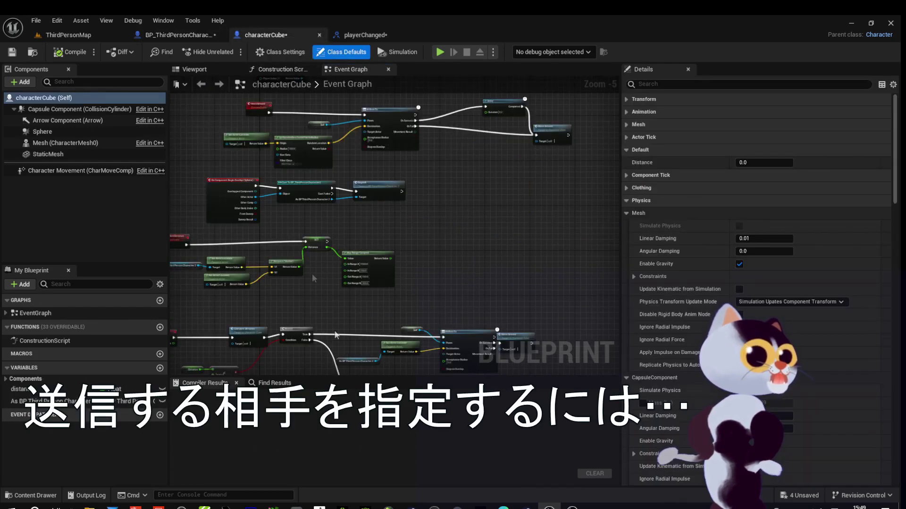
pyautogui.click(188, 34)
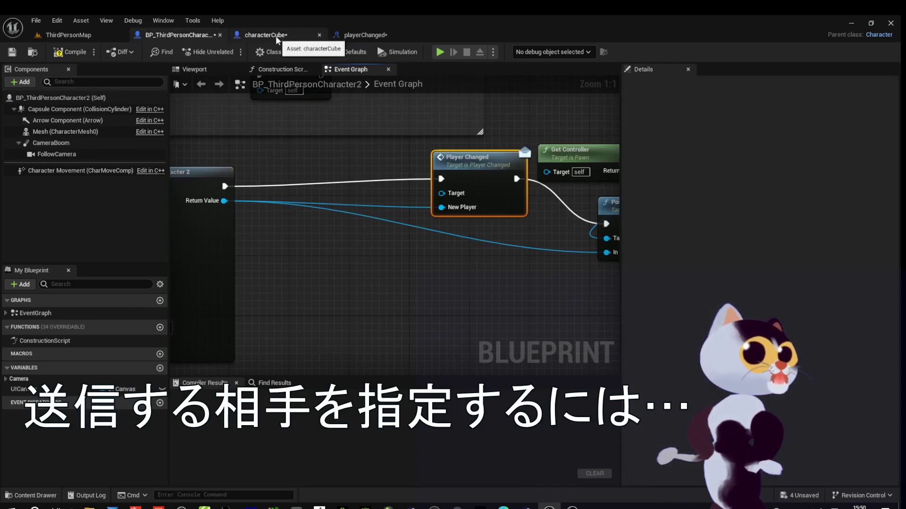
pyautogui.click(277, 36)
pyautogui.click(203, 34)
pyautogui.click(264, 35)
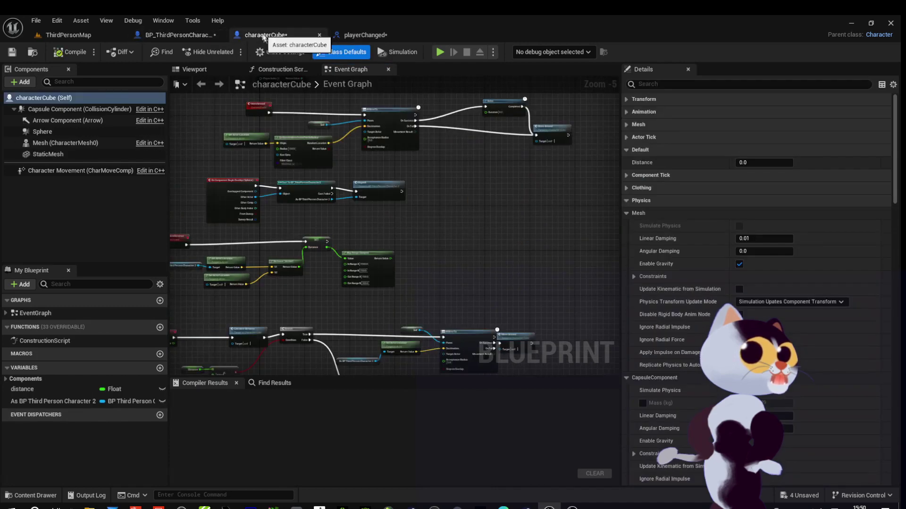
pyautogui.click(191, 35)
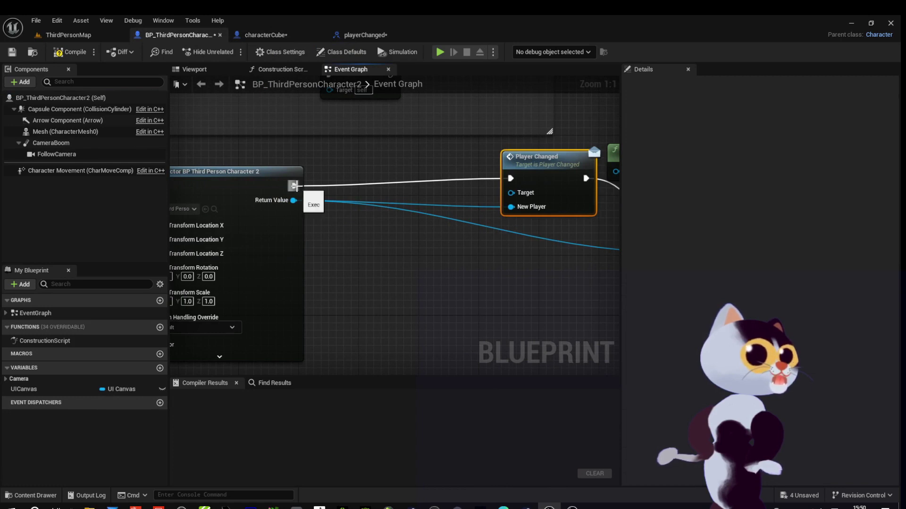
pyautogui.moveTo(294, 186); pyautogui.dragTo(348, 183)
# Insert Get All Actors with Interface after SpawnActor and set its Interface to playerChanged
pyautogui.write('get')
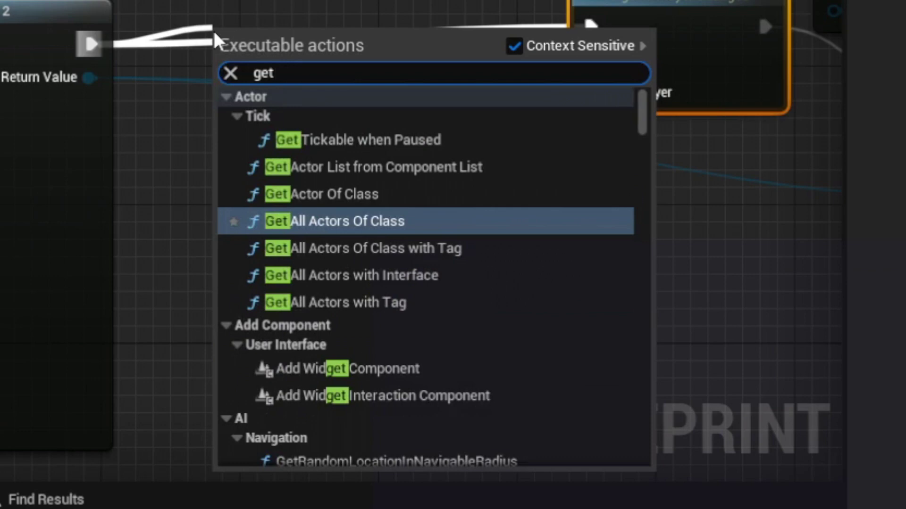
pyautogui.write(' actor')
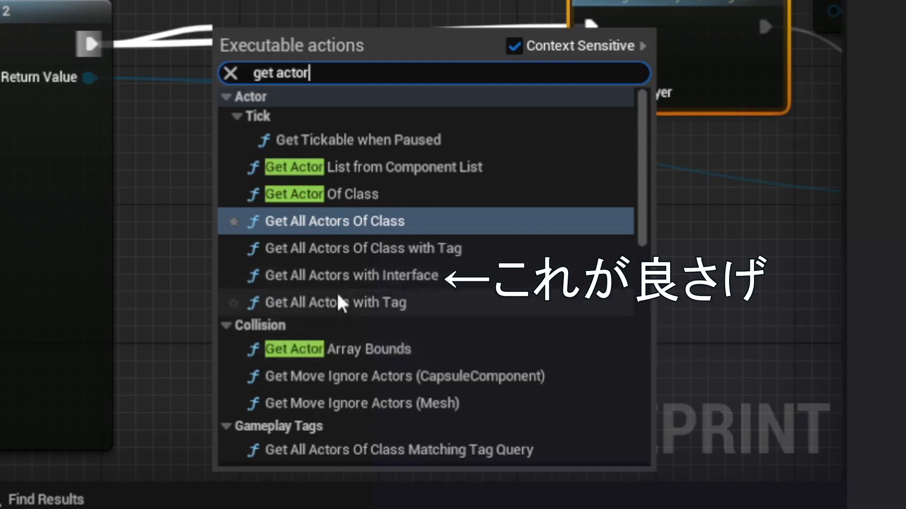
pyautogui.click(334, 278)
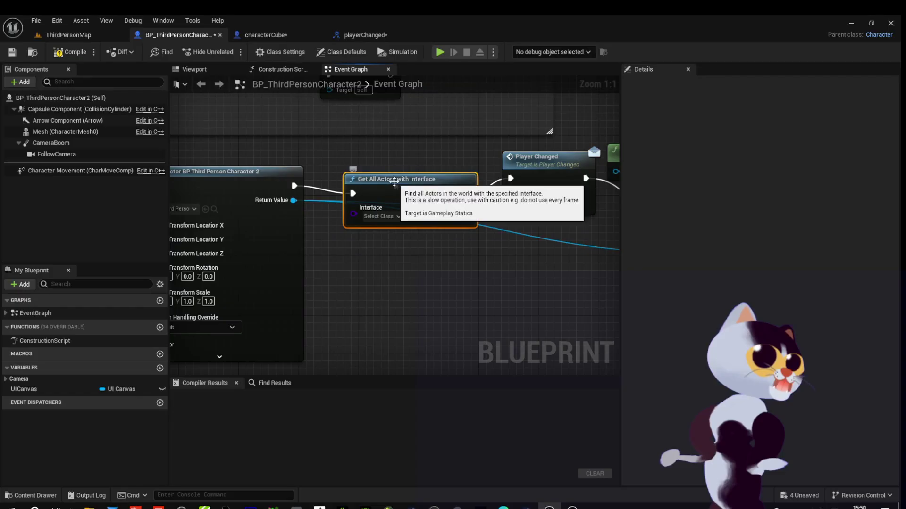
pyautogui.moveTo(394, 181); pyautogui.dragTo(387, 166)
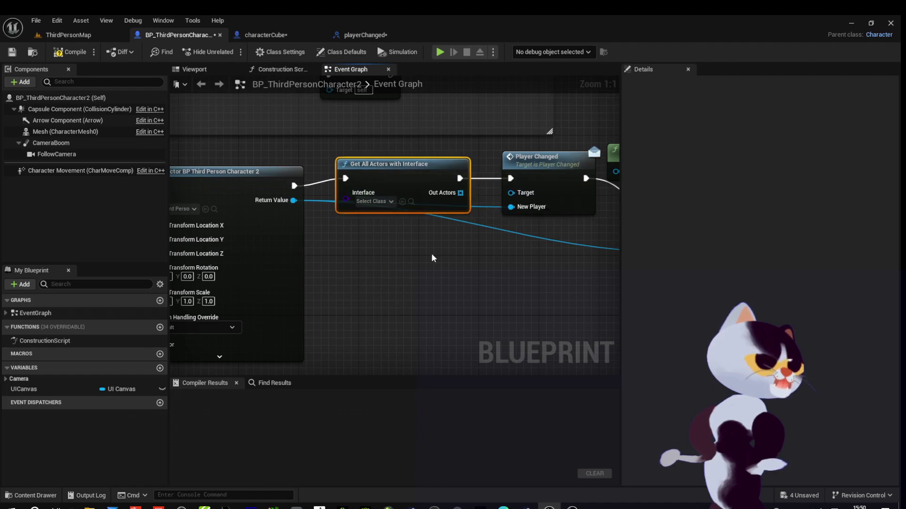
pyautogui.click(390, 201)
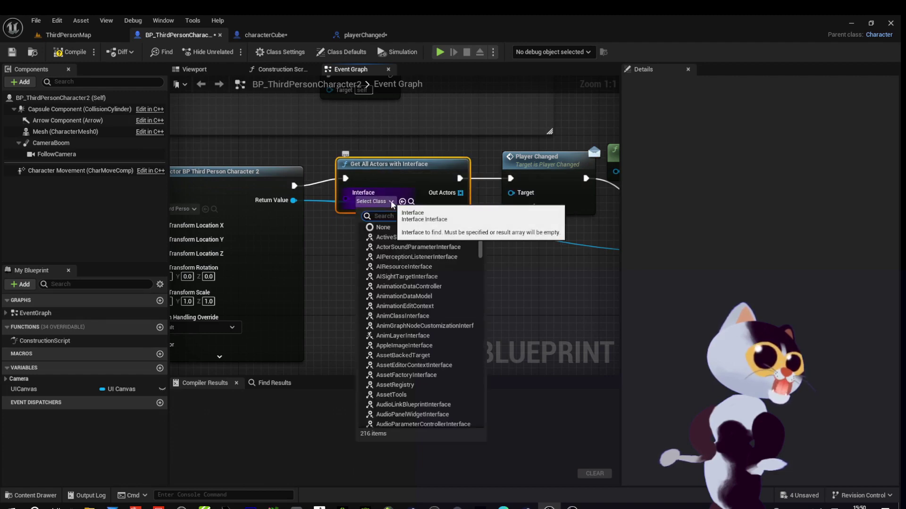
pyautogui.write('pl')
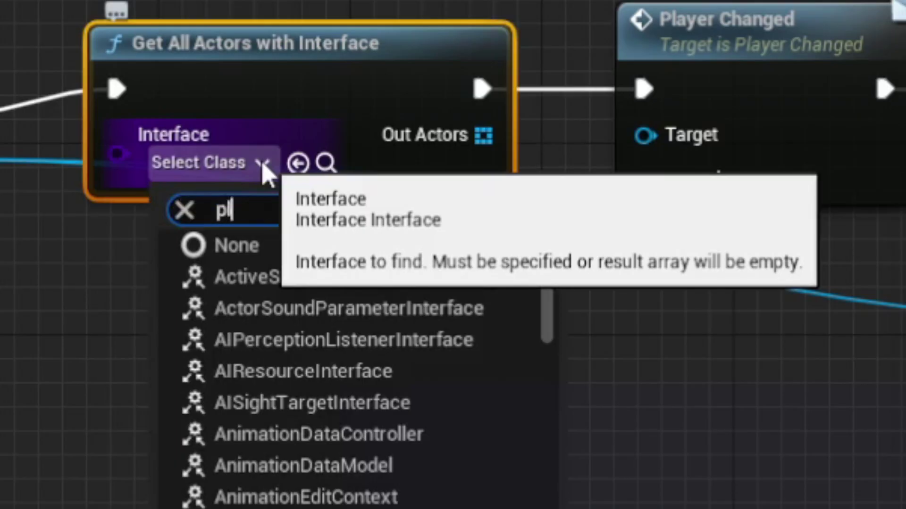
pyautogui.write('ayer')
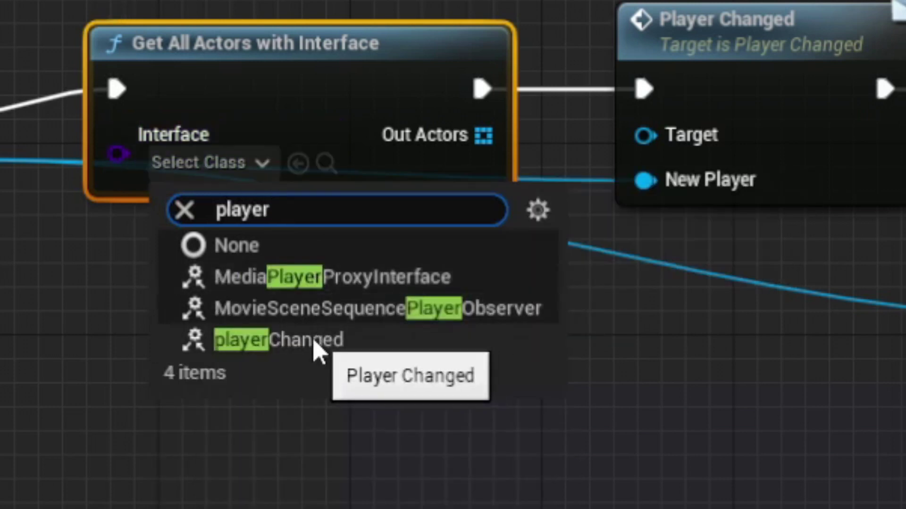
pyautogui.click(315, 343)
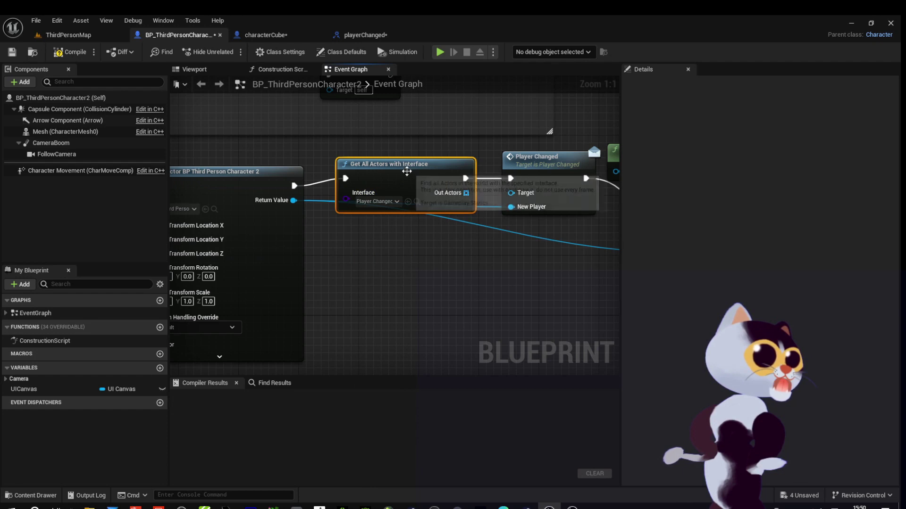
pyautogui.moveTo(412, 268); pyautogui.dragTo(350, 236, button='right')
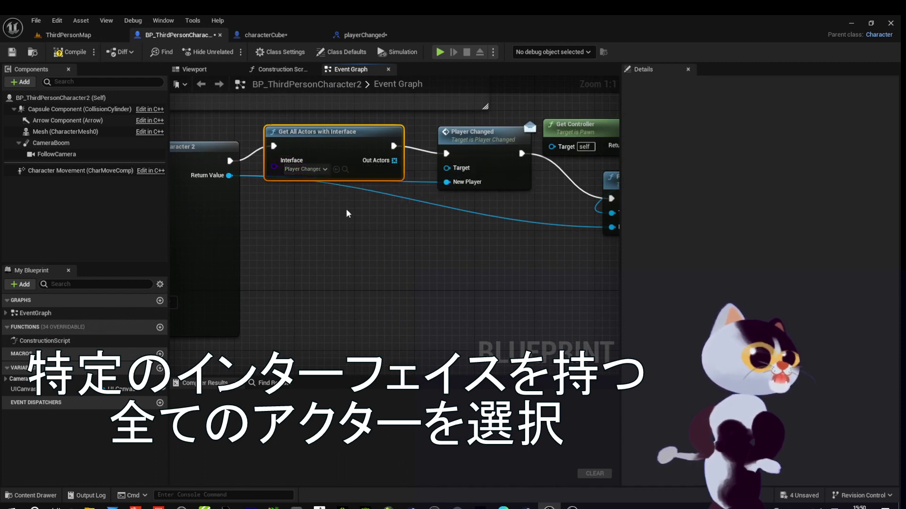
# Add two reroute points on SpawnActor's Return Value wires and drop them below the nodes
pyautogui.moveTo(344, 141); pyautogui.dragTo(329, 132)
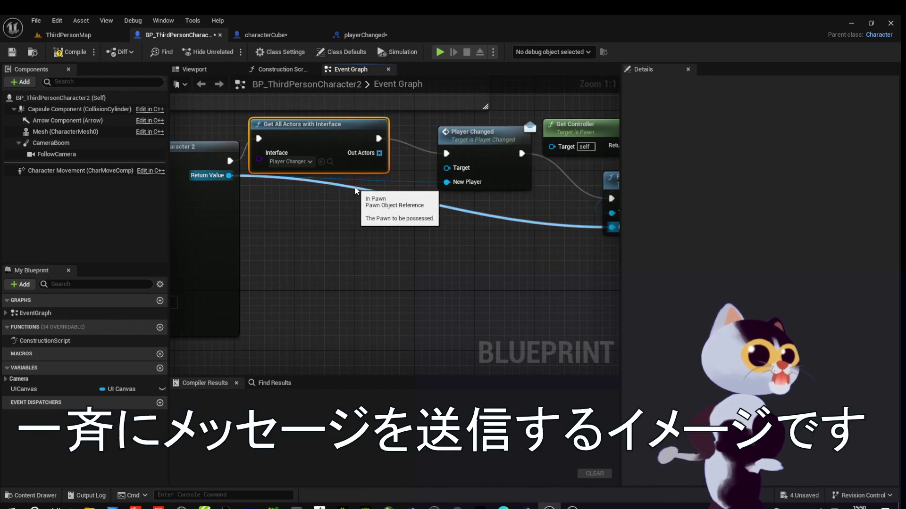
pyautogui.doubleClick(354, 190)
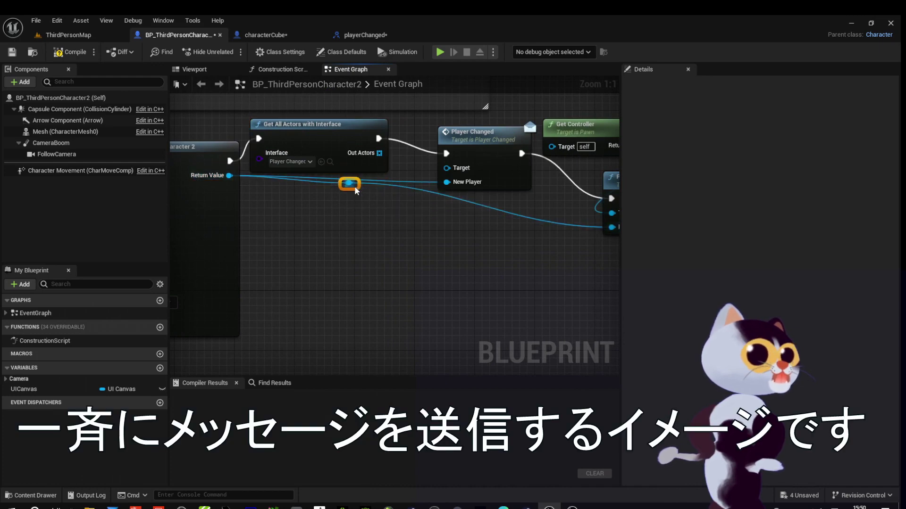
pyautogui.moveTo(356, 190); pyautogui.dragTo(349, 250)
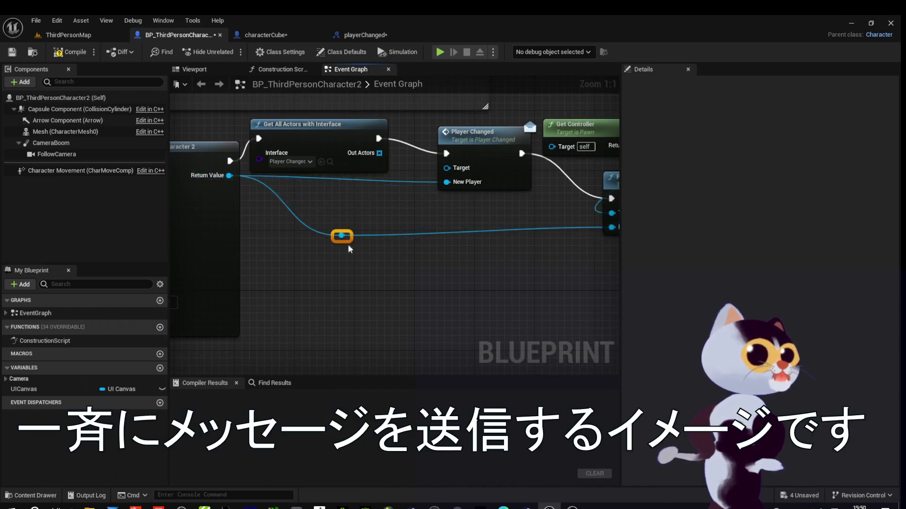
pyautogui.doubleClick(348, 179)
pyautogui.moveTo(350, 182); pyautogui.dragTo(345, 222)
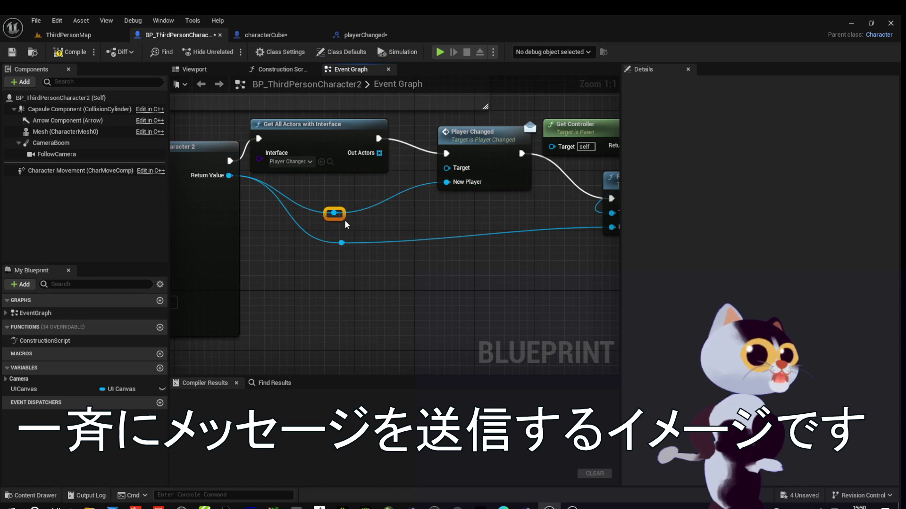
pyautogui.moveTo(490, 141); pyautogui.dragTo(496, 140)
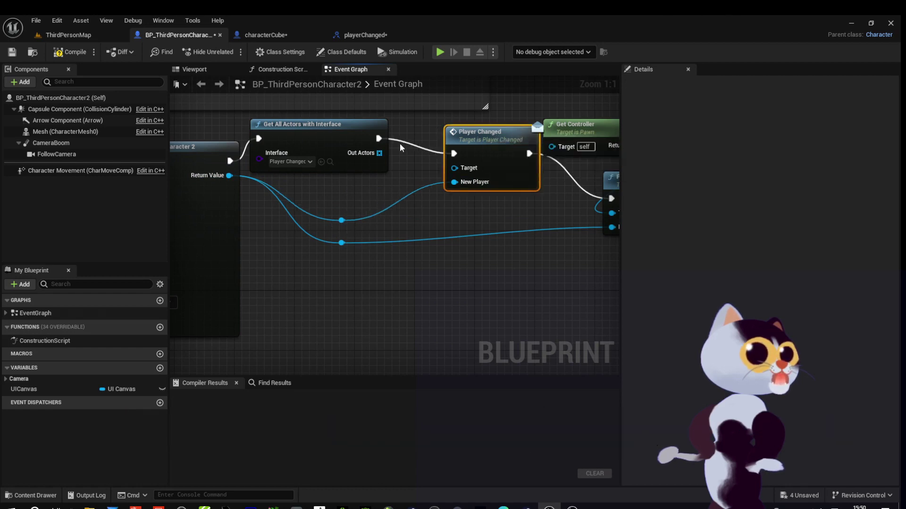
pyautogui.moveTo(315, 138); pyautogui.dragTo(322, 137)
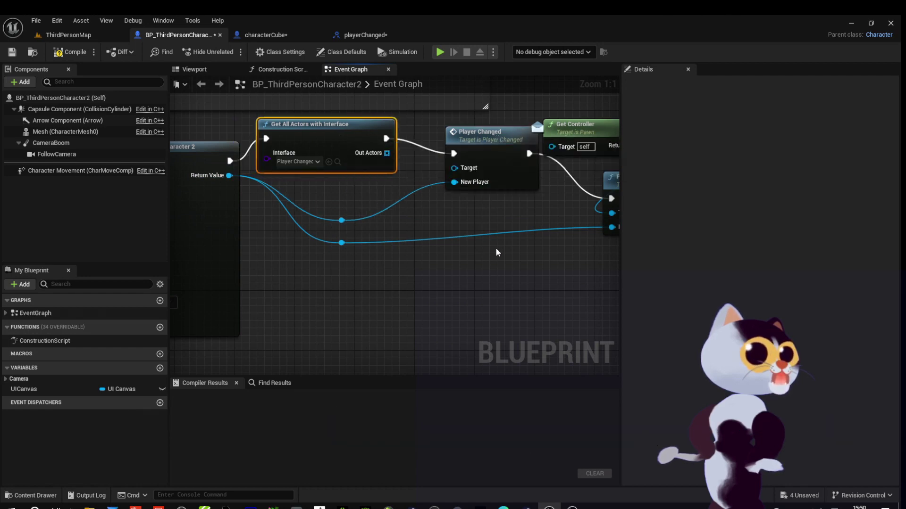
# Pan along the node chain to review it, then return to the ThirdPersonMap level
pyautogui.moveTo(496, 248); pyautogui.dragTo(332, 253, button='right')
pyautogui.moveTo(531, 293)
pyautogui.mouseDown()
pyautogui.moveTo(360, 153)
pyautogui.moveTo(532, 153)
pyautogui.mouseUp()
pyautogui.moveTo(224, 202); pyautogui.dragTo(342, 201, button='right')
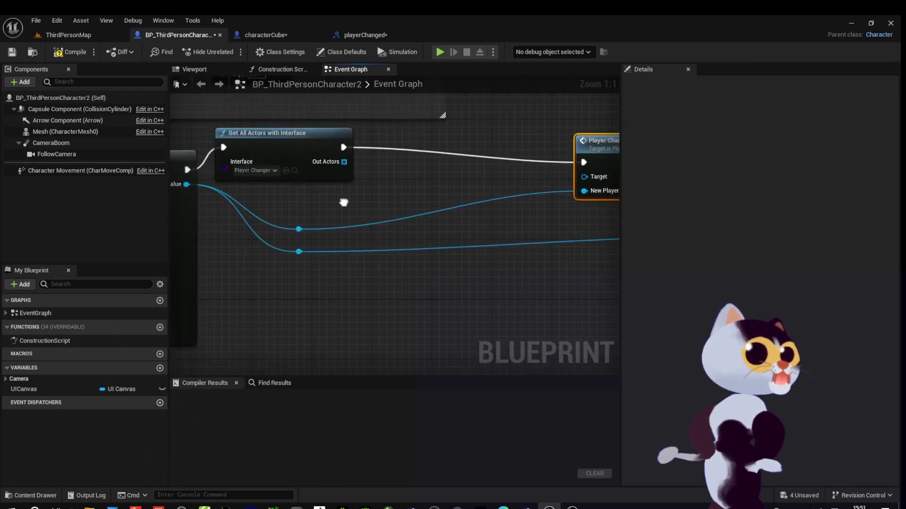
pyautogui.click(68, 36)
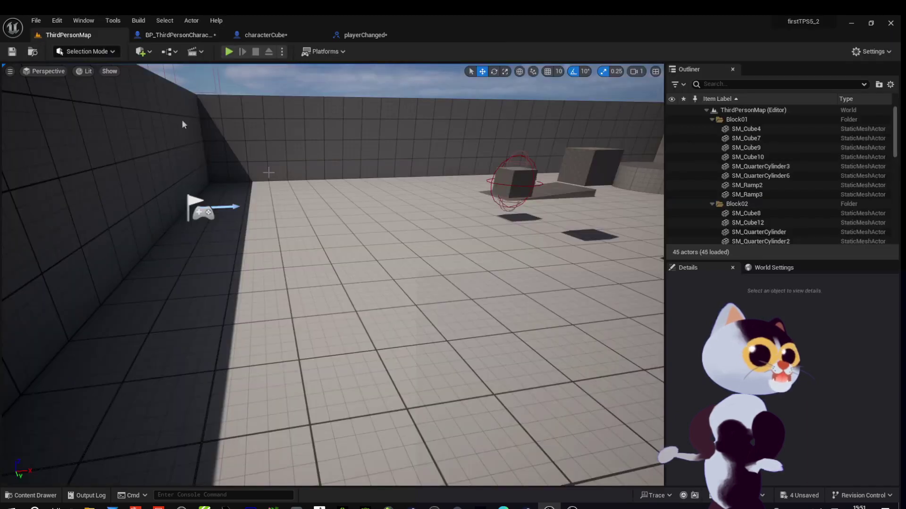
# Turn the level view toward the blue cube, then return to BP_ThirdPersonCharacter2's Event Graph
pyautogui.moveTo(479, 175); pyautogui.dragTo(352, 226, button='right')
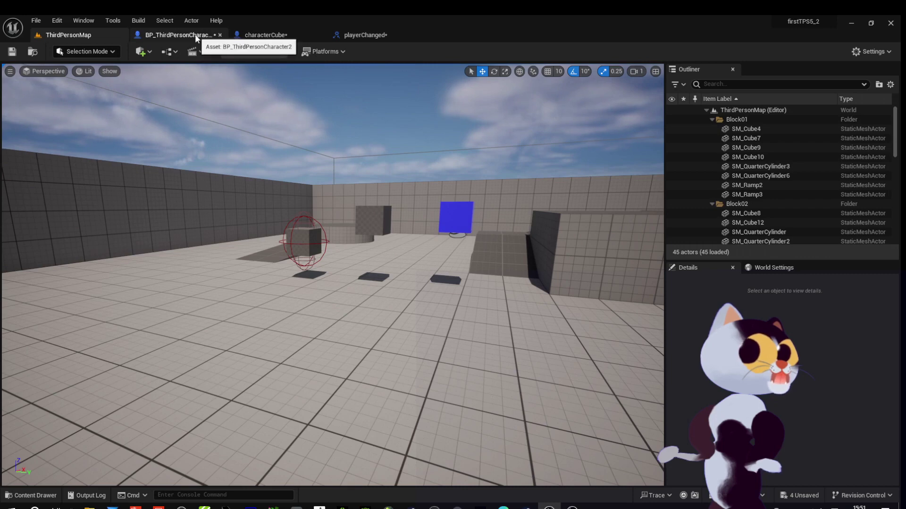
pyautogui.click(196, 35)
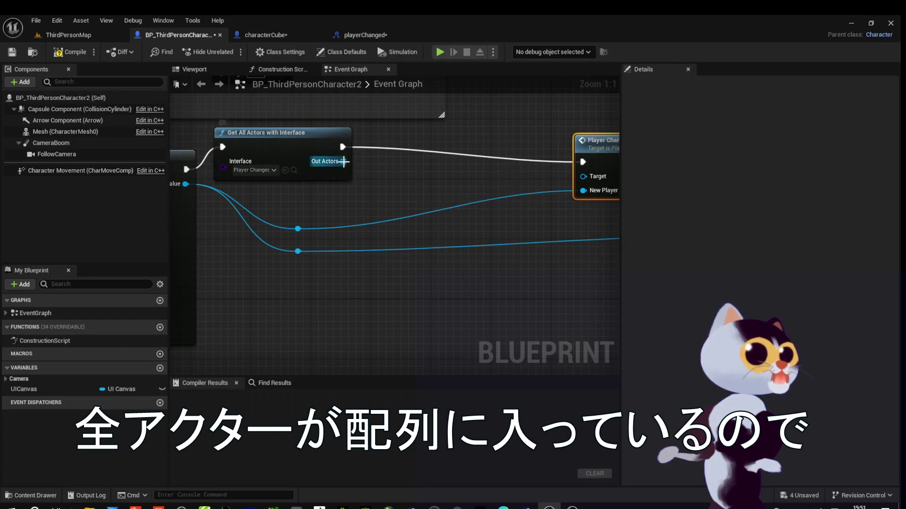
# Add a For Each Loop beside Get All Actors, fed by its Out Actors array
pyautogui.moveTo(344, 162); pyautogui.dragTo(383, 182)
pyautogui.write('forea')
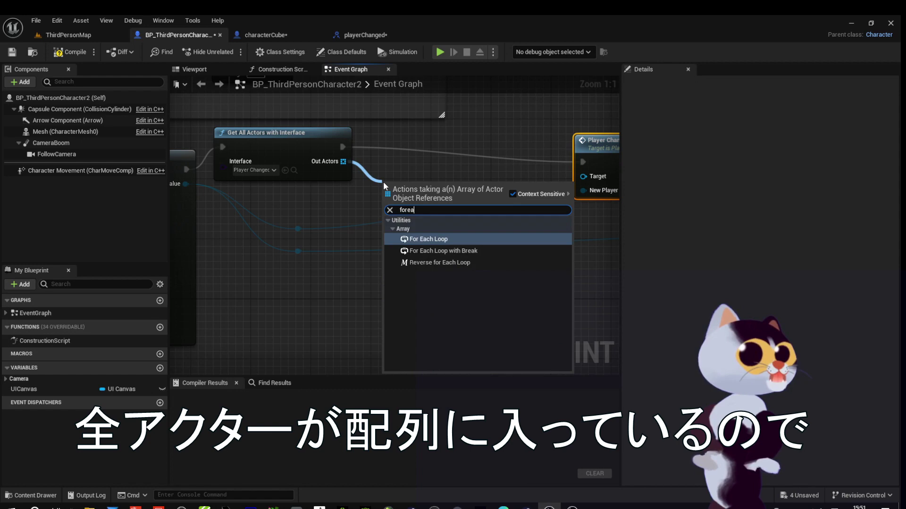
pyautogui.click(455, 241)
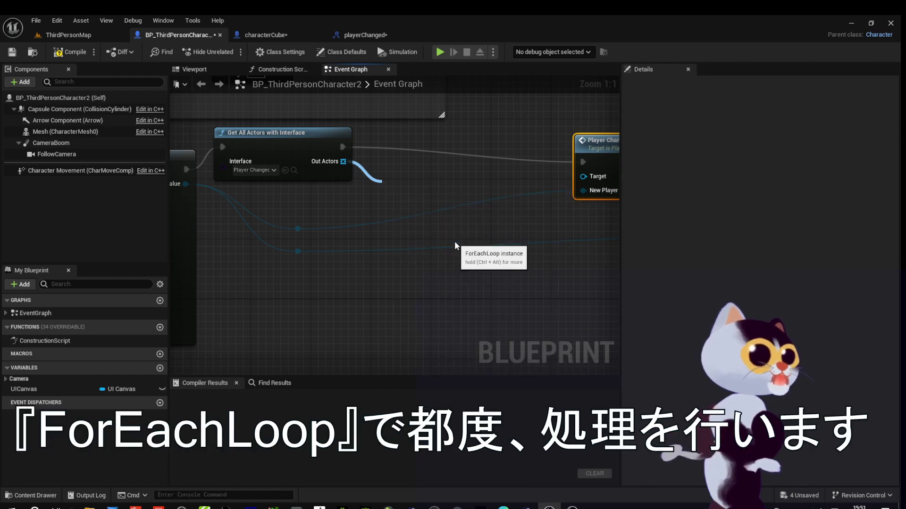
pyautogui.moveTo(391, 193); pyautogui.dragTo(404, 150)
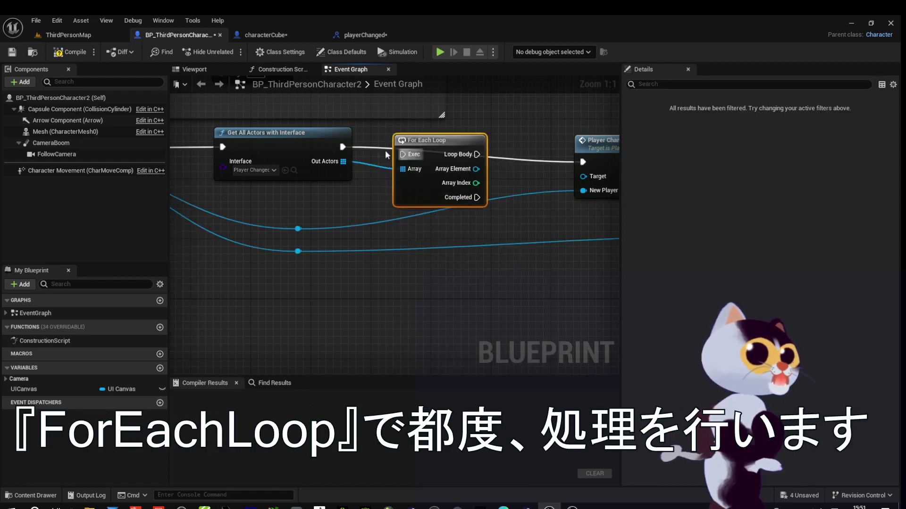
pyautogui.moveTo(412, 163)
pyautogui.mouseDown()
pyautogui.moveTo(412, 155)
pyautogui.moveTo(343, 161)
pyautogui.mouseUp()
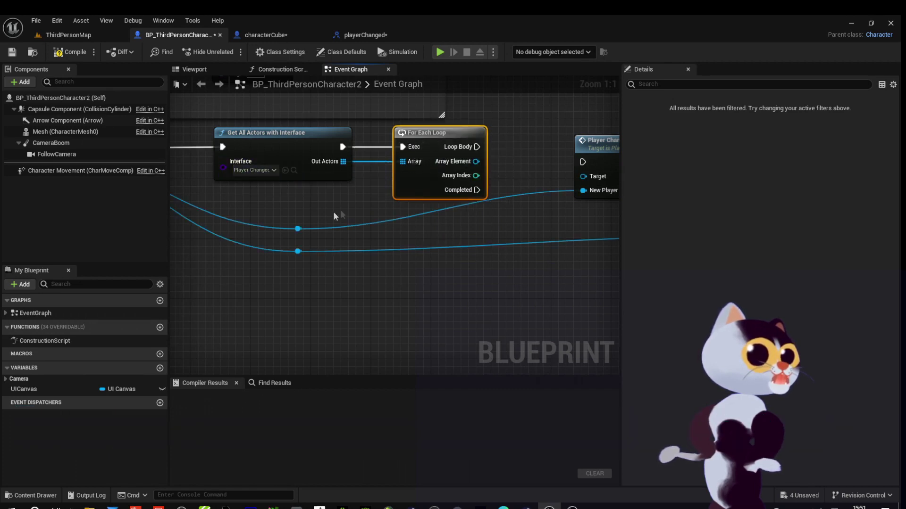
# Wire Loop Body into Player Changed and Array Element into its Target
pyautogui.moveTo(348, 208)
pyautogui.mouseDown(button='right')
pyautogui.moveTo(283, 204)
pyautogui.moveTo(238, 222)
pyautogui.mouseUp(button='right')
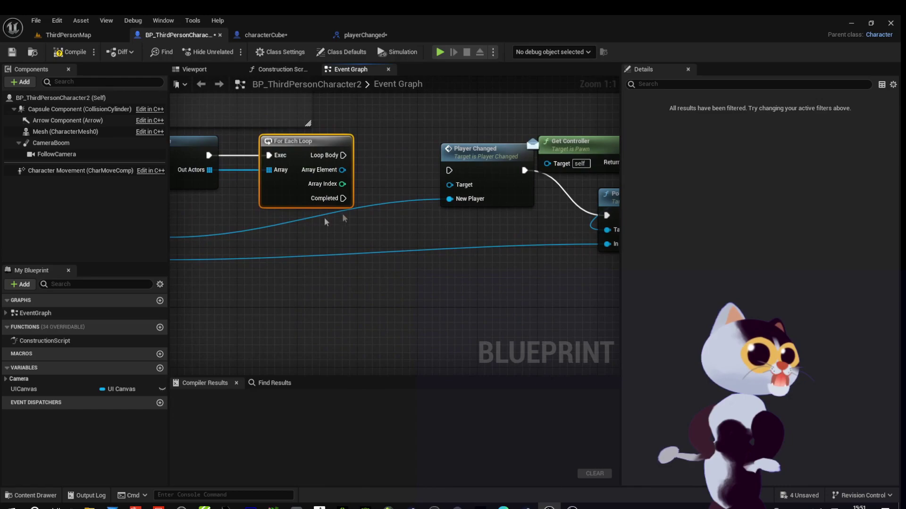
pyautogui.moveTo(342, 155); pyautogui.dragTo(376, 163)
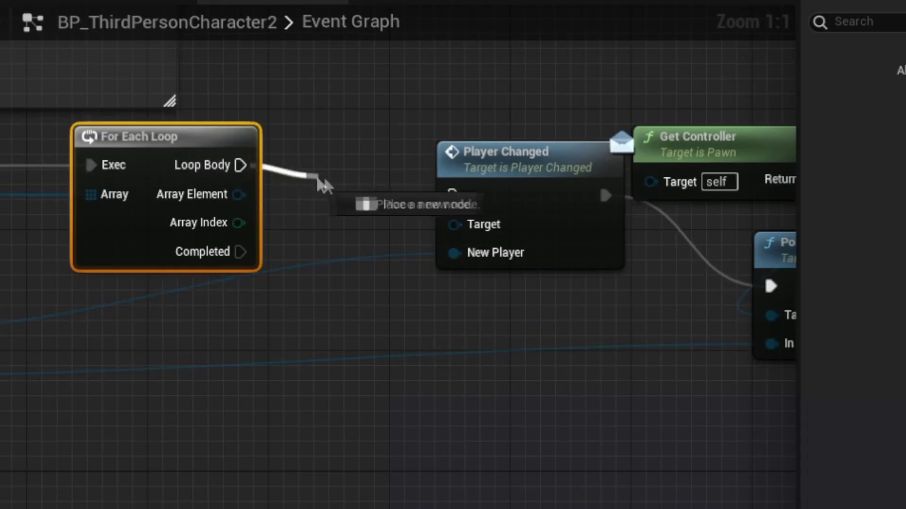
pyautogui.moveTo(307, 178); pyautogui.dragTo(453, 195)
pyautogui.moveTo(520, 169)
pyautogui.mouseDown()
pyautogui.moveTo(446, 184)
pyautogui.moveTo(443, 176)
pyautogui.mouseUp()
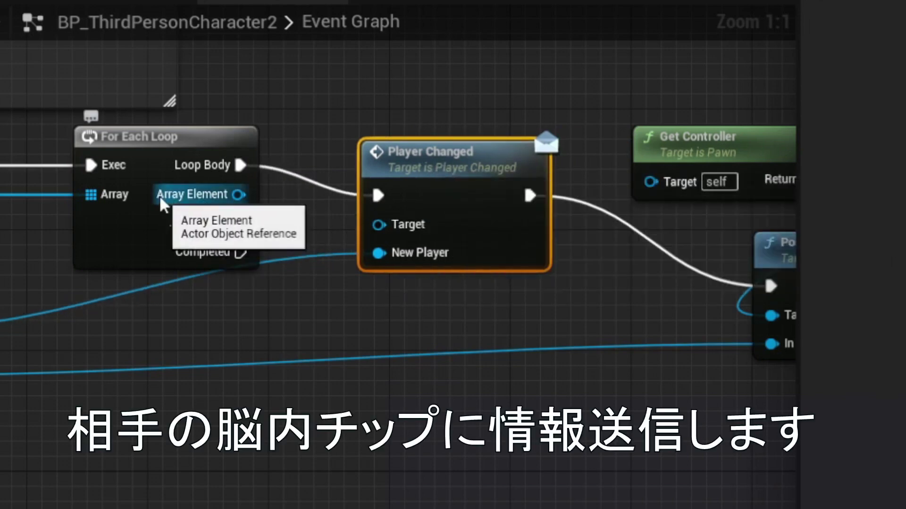
pyautogui.moveTo(238, 195); pyautogui.dragTo(381, 230)
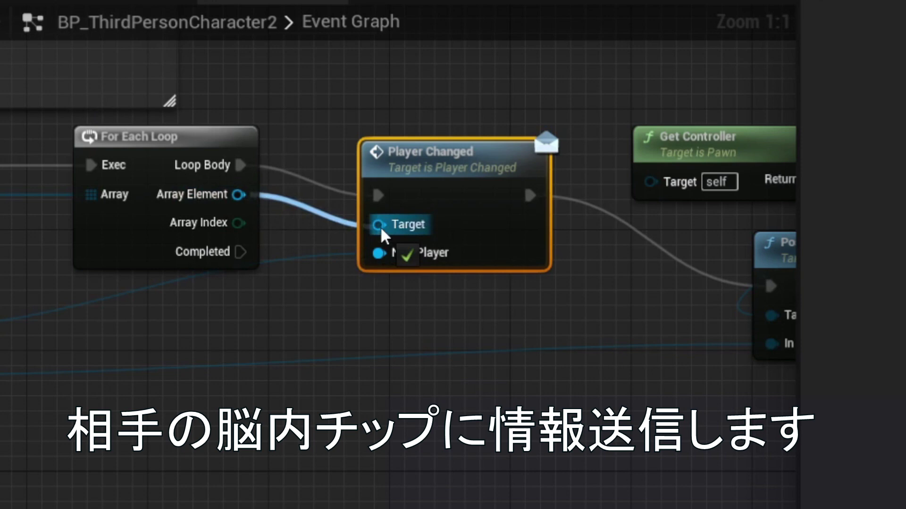
pyautogui.moveTo(380, 227); pyautogui.dragTo(380, 226)
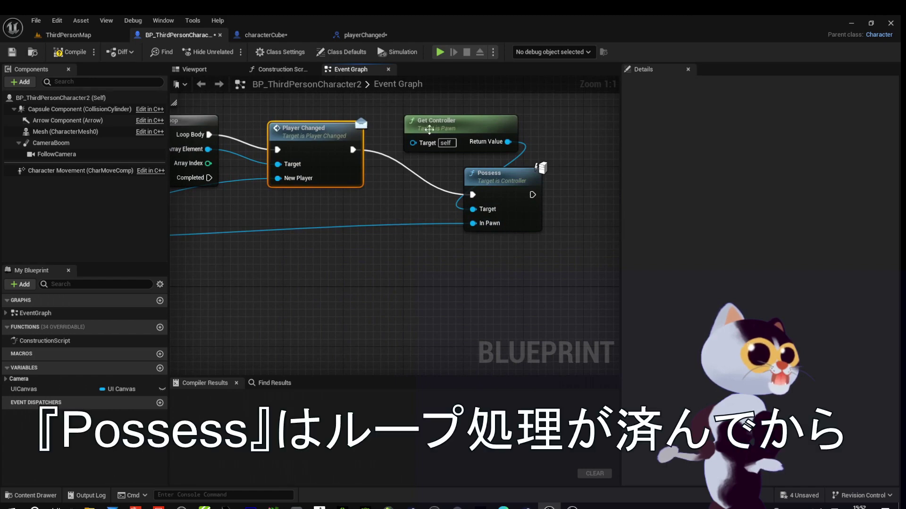
# Unlink Player Changed from Possess, move Possess down, and drive it from the loop's Completed output
pyautogui.moveTo(257, 202); pyautogui.dragTo(310, 203, button='right')
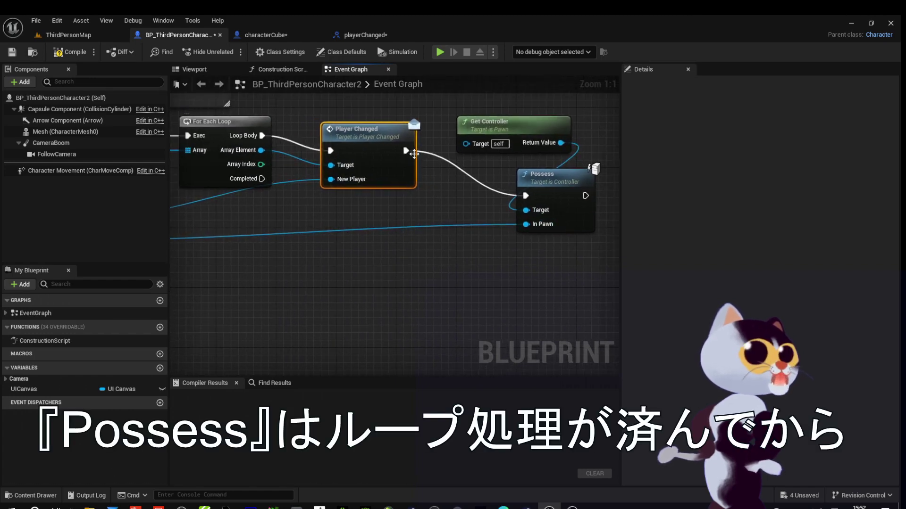
pyautogui.keyDown('alt'); pyautogui.click(406, 151); pyautogui.keyUp('alt')
pyautogui.moveTo(569, 263); pyautogui.dragTo(451, 112)
pyautogui.moveTo(547, 177); pyautogui.dragTo(532, 252)
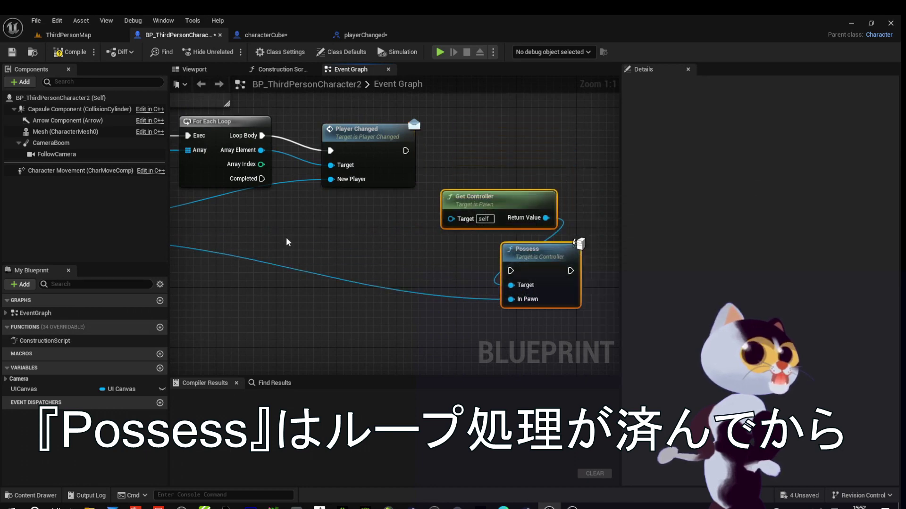
pyautogui.moveTo(287, 242); pyautogui.dragTo(365, 226, button='right')
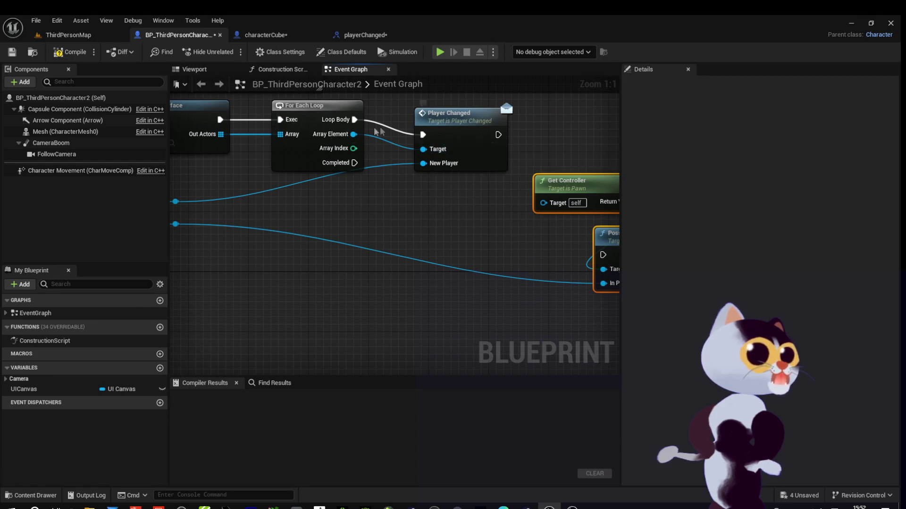
pyautogui.moveTo(355, 162); pyautogui.dragTo(590, 260)
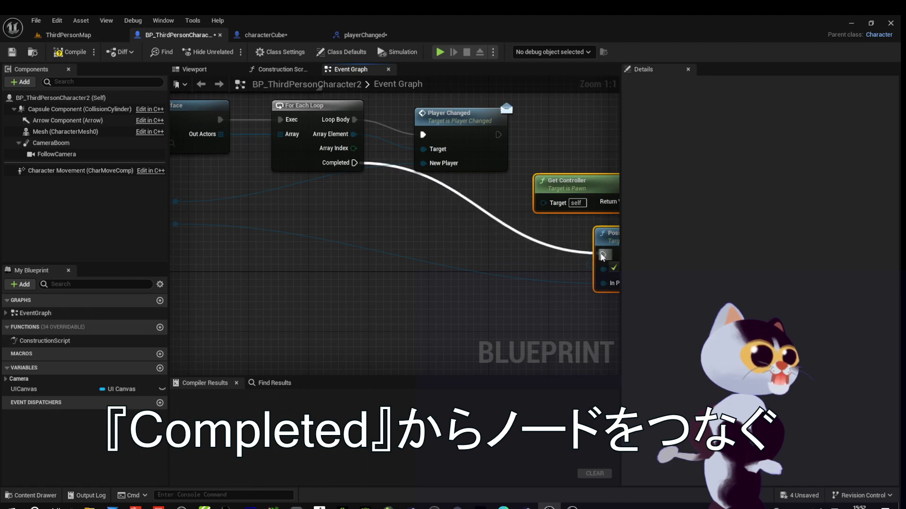
pyautogui.moveTo(590, 261); pyautogui.dragTo(601, 254)
pyautogui.moveTo(529, 253); pyautogui.dragTo(456, 248, button='right')
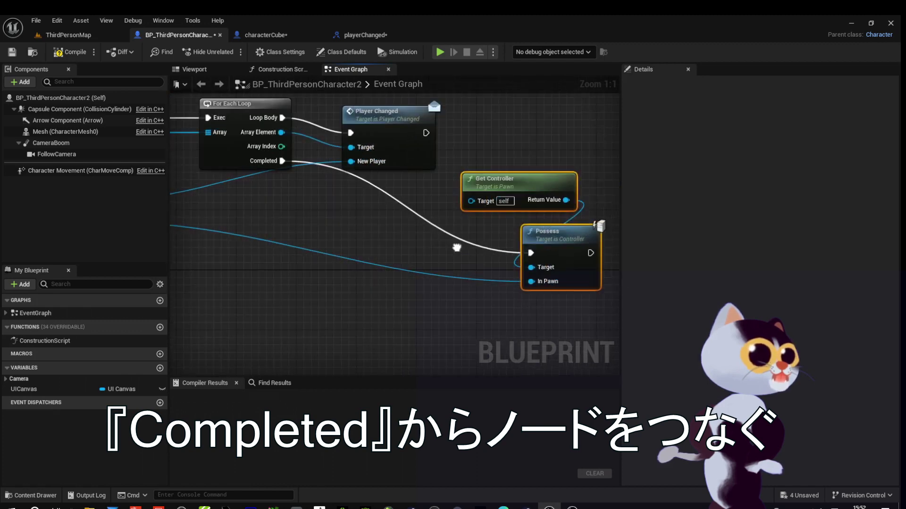
# Move Get Controller next to Possess, frame the whole sending chain, then go to ThirdPersonMap
pyautogui.moveTo(385, 256); pyautogui.dragTo(427, 263, button='right')
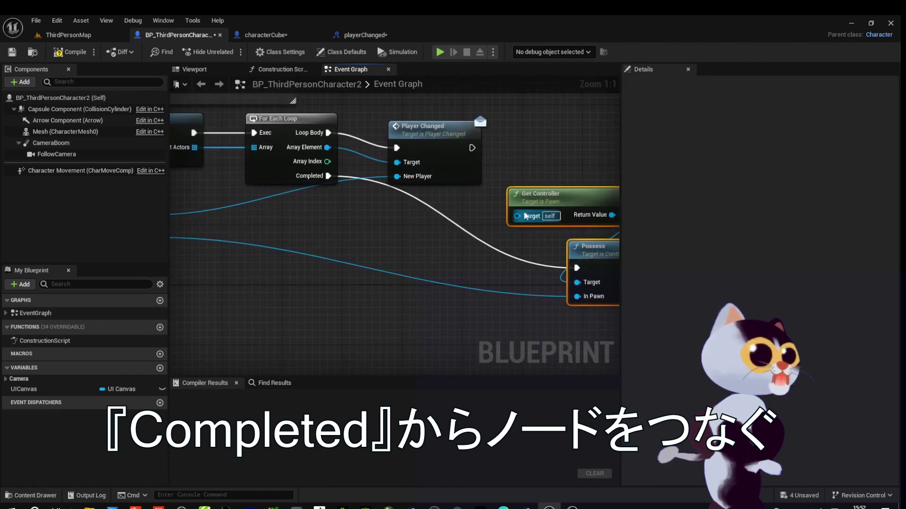
pyautogui.click(505, 203)
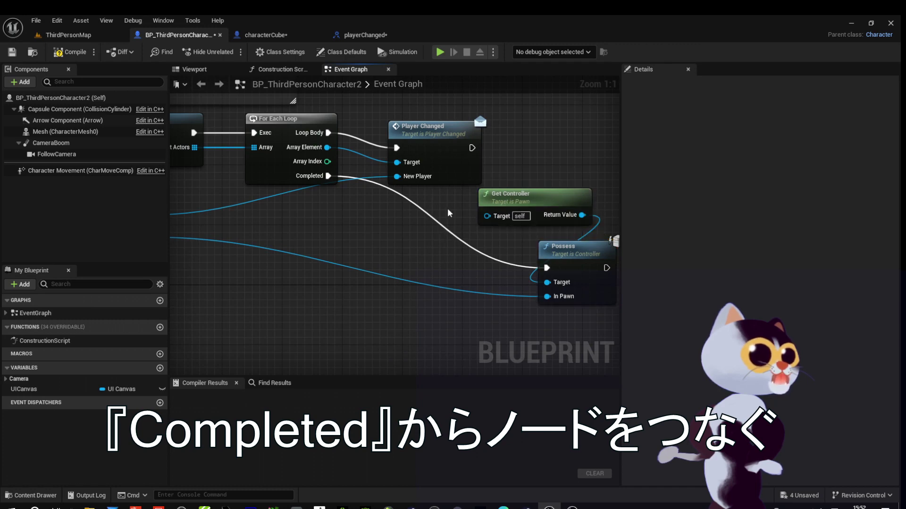
pyautogui.moveTo(497, 201); pyautogui.dragTo(451, 209)
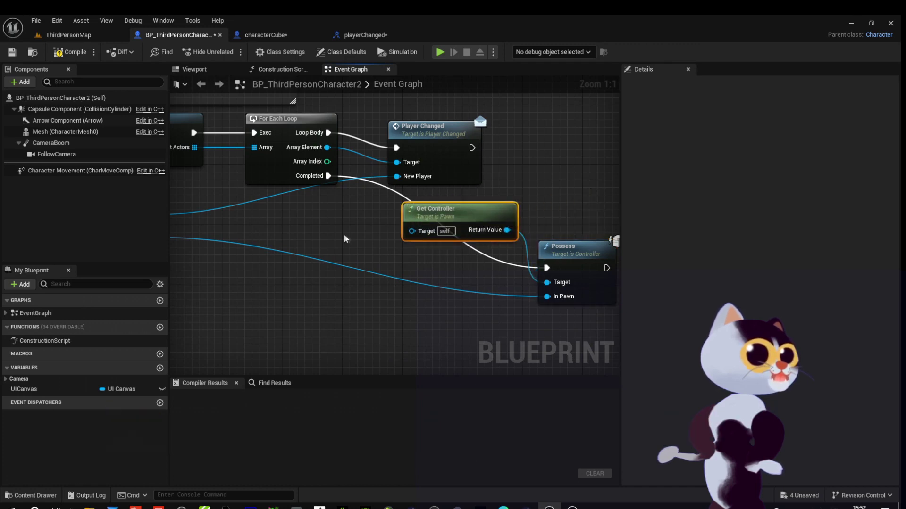
pyautogui.moveTo(343, 232); pyautogui.dragTo(499, 252, button='right')
pyautogui.scroll(-2, 411, 271)
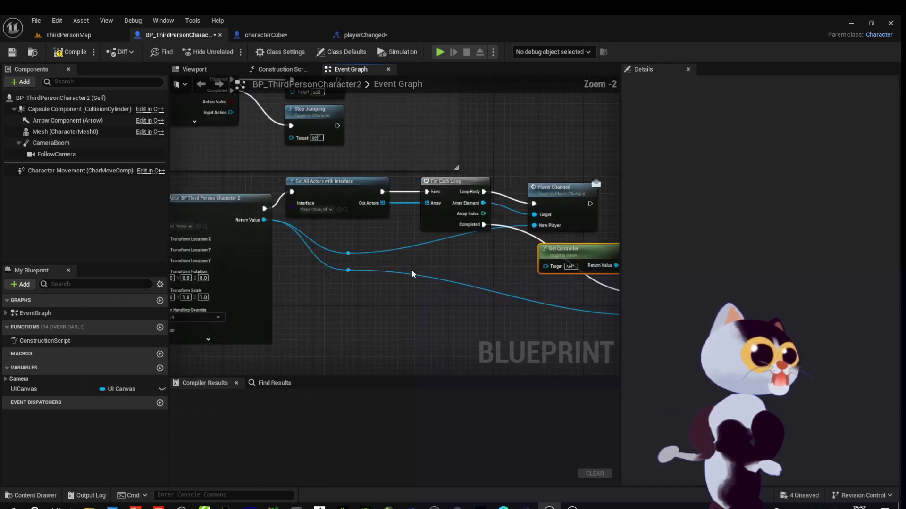
pyautogui.moveTo(466, 258)
pyautogui.mouseDown(button='right')
pyautogui.moveTo(357, 235)
pyautogui.moveTo(354, 249)
pyautogui.moveTo(387, 231)
pyautogui.mouseUp(button='right')
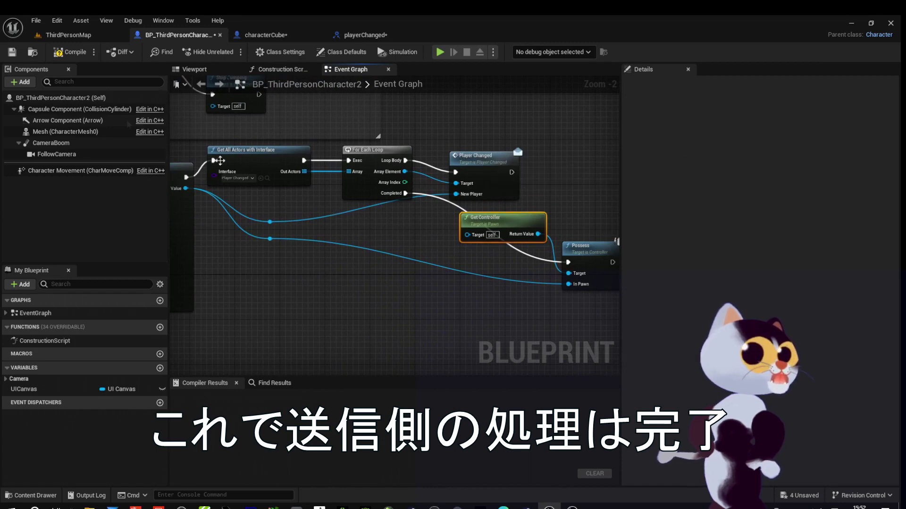
pyautogui.click(68, 34)
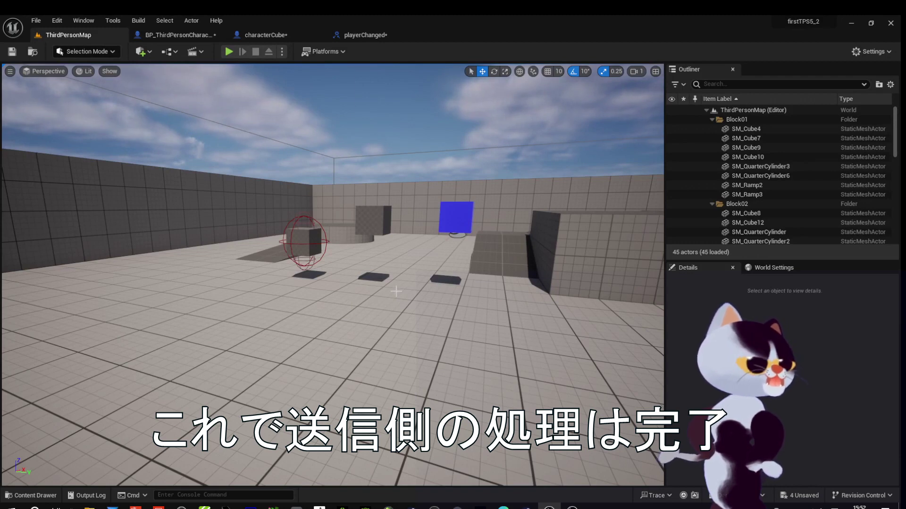
pyautogui.click(178, 35)
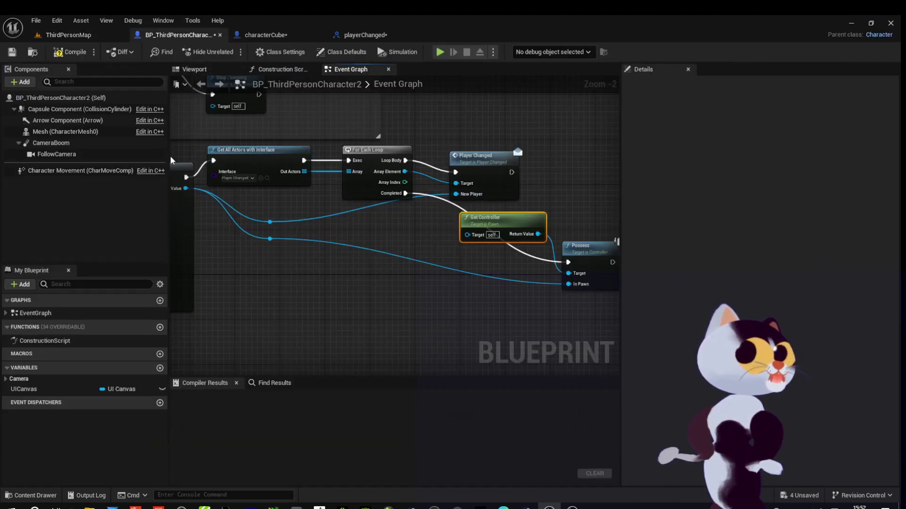
pyautogui.click(68, 34)
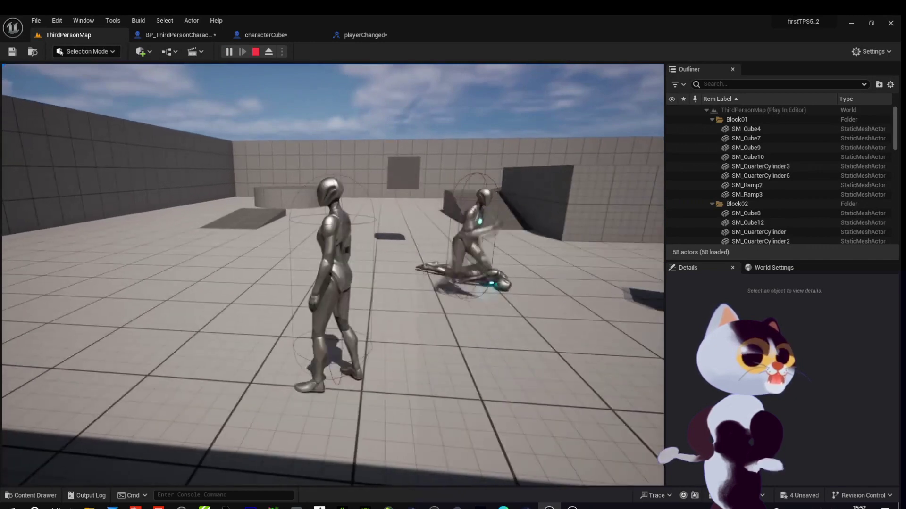
pyautogui.press('Escape')
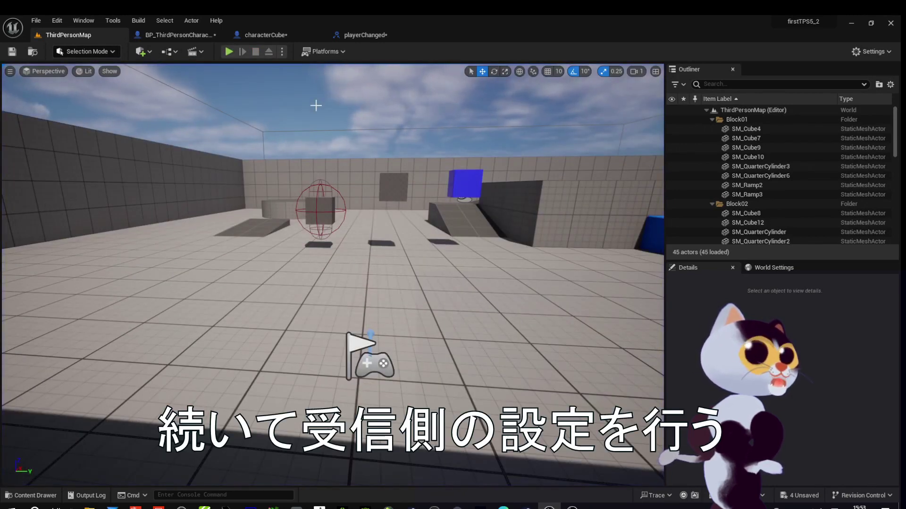
# Look over characterCube's Event Graph nodes, then show its Class Settings
pyautogui.click(267, 35)
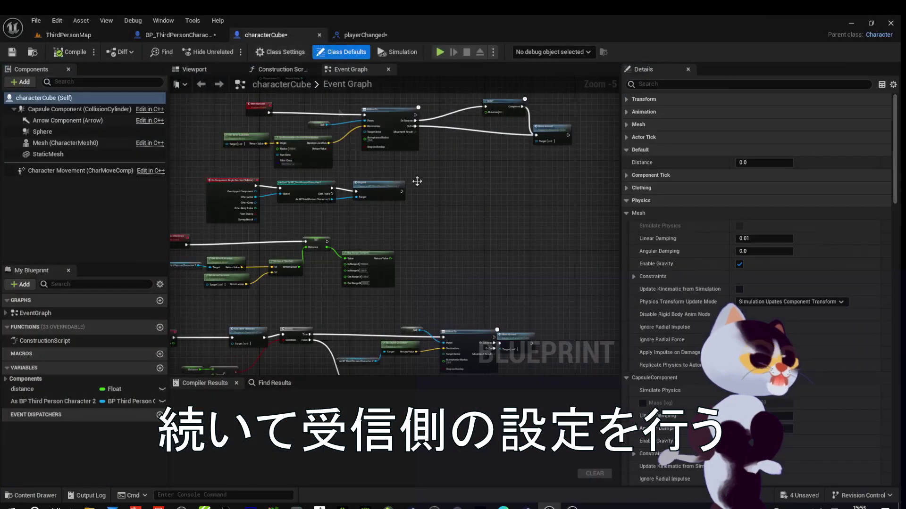
pyautogui.scroll(-3, 466, 295)
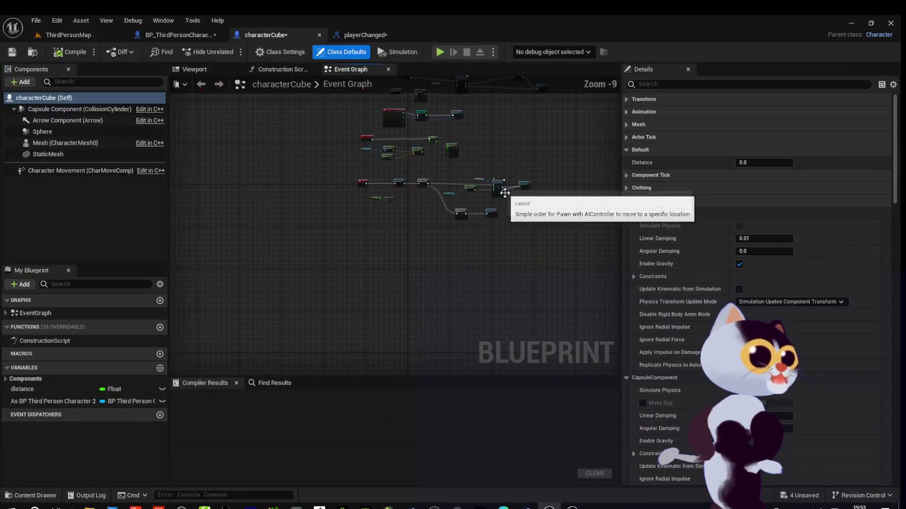
pyautogui.moveTo(507, 200); pyautogui.dragTo(484, 236, button='right')
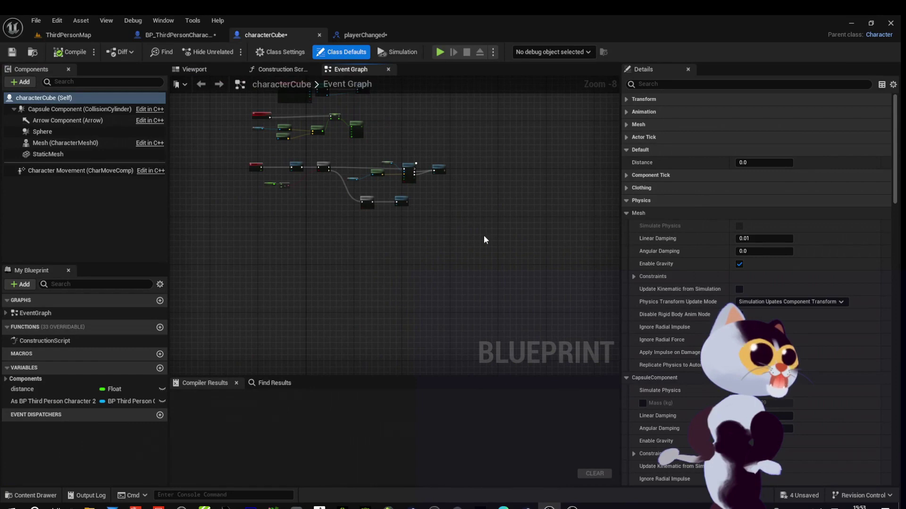
pyautogui.moveTo(379, 209); pyautogui.dragTo(410, 269, button='right')
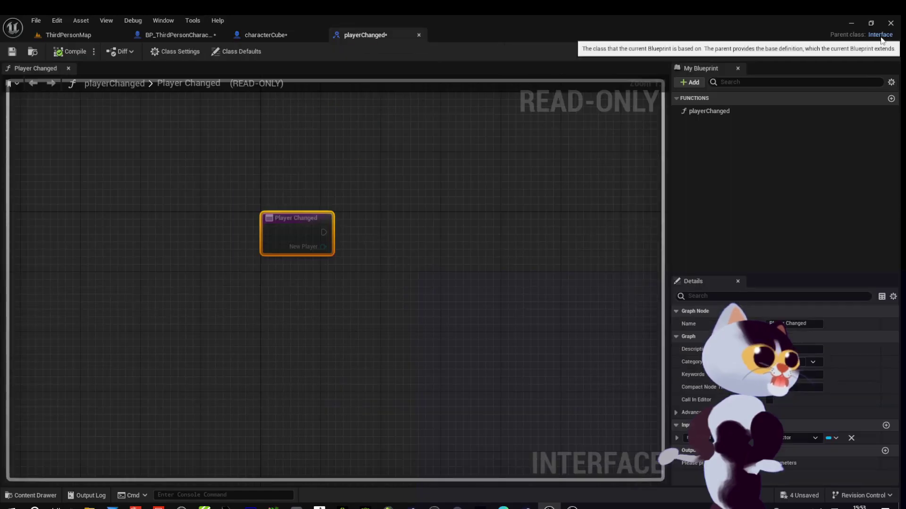
pyautogui.click(262, 34)
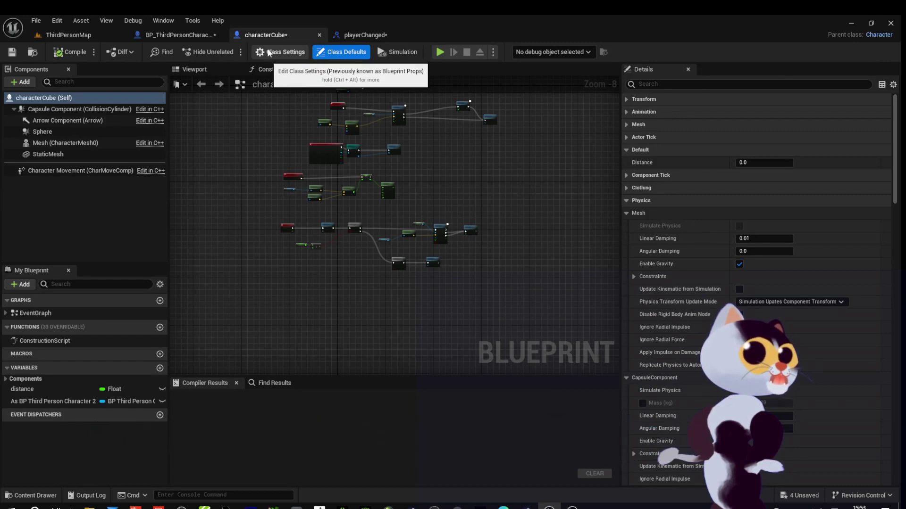
pyautogui.click(268, 53)
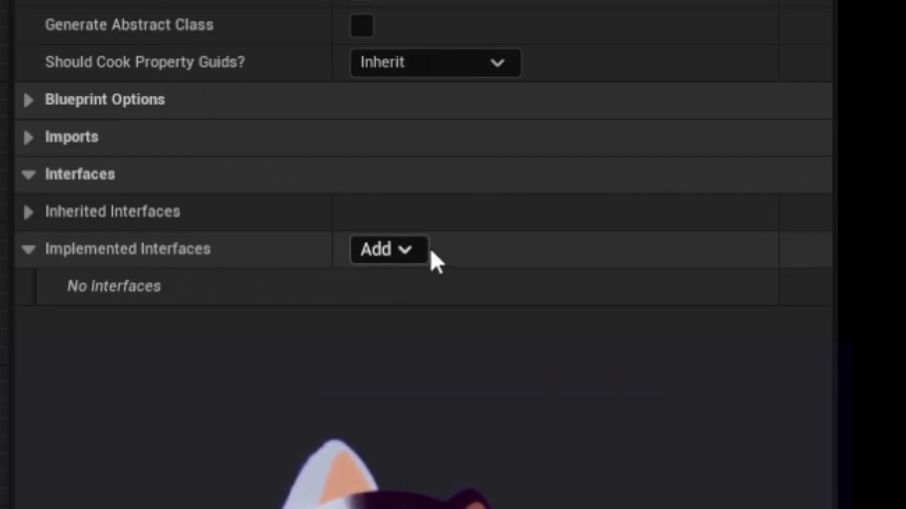
# Add playerChanged to characterCube's Implemented Interfaces
pyautogui.click(405, 250)
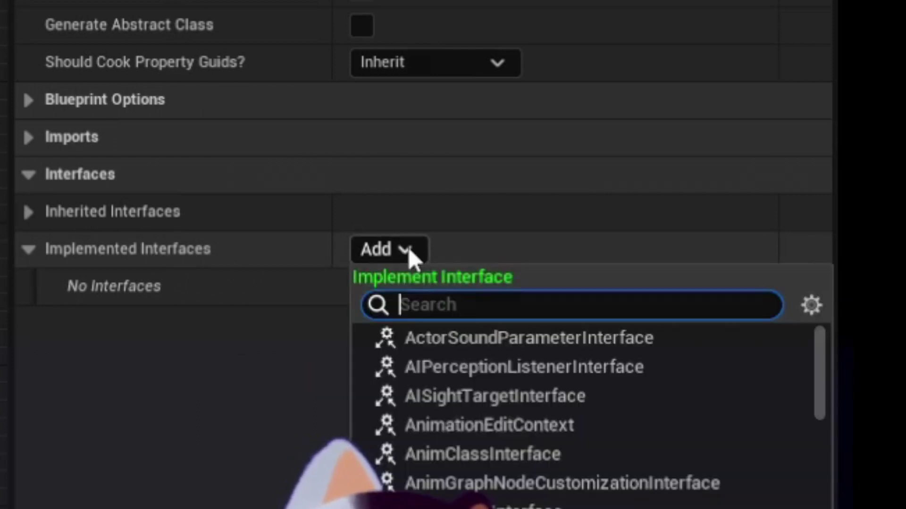
pyautogui.write('player')
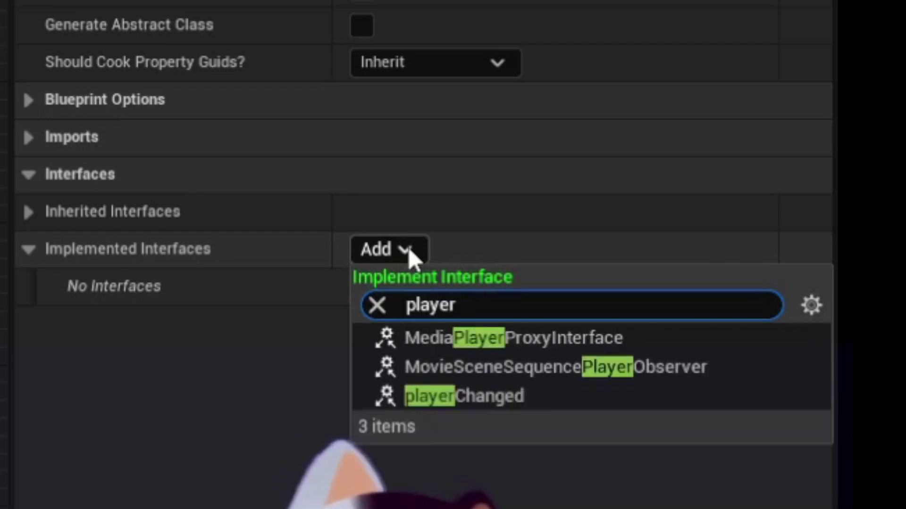
pyautogui.click(488, 400)
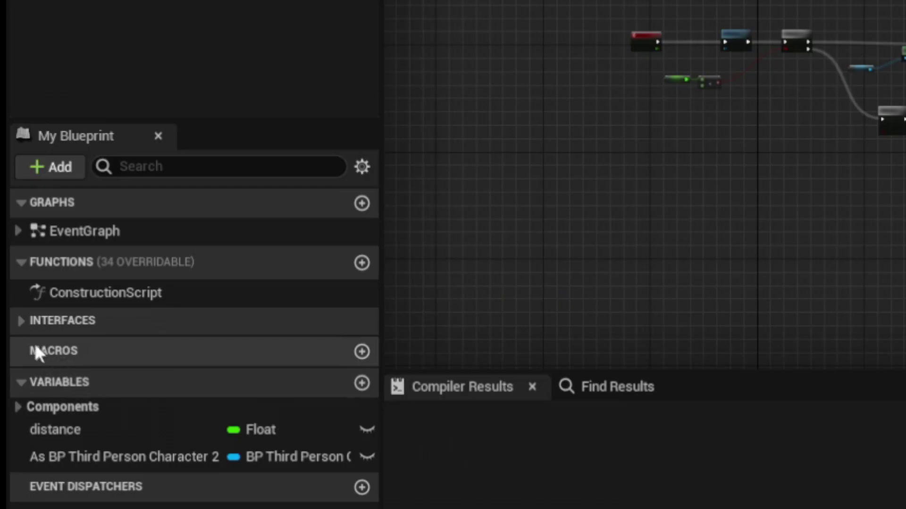
# Expand Interfaces and try dragging Player Changed into the graph, checking the interface definition
pyautogui.click(7, 354)
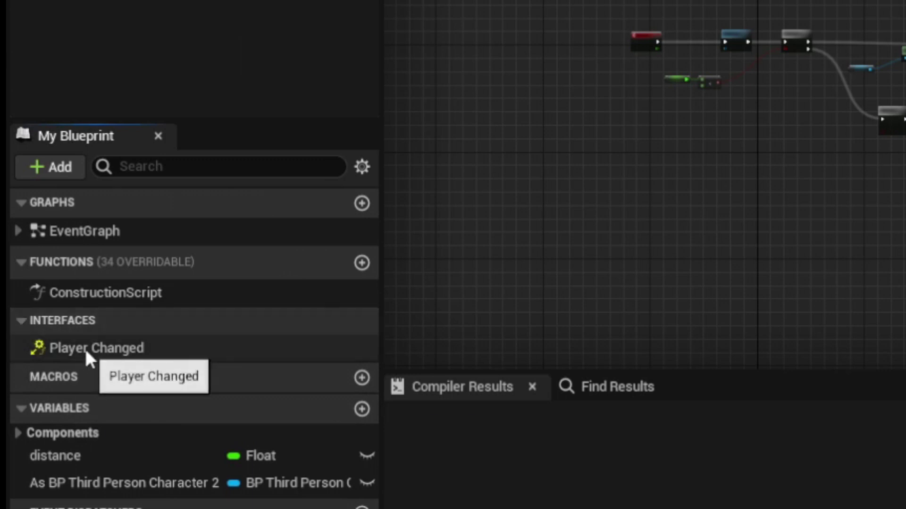
pyautogui.moveTo(87, 354)
pyautogui.mouseDown()
pyautogui.moveTo(128, 378)
pyautogui.moveTo(164, 344)
pyautogui.mouseUp()
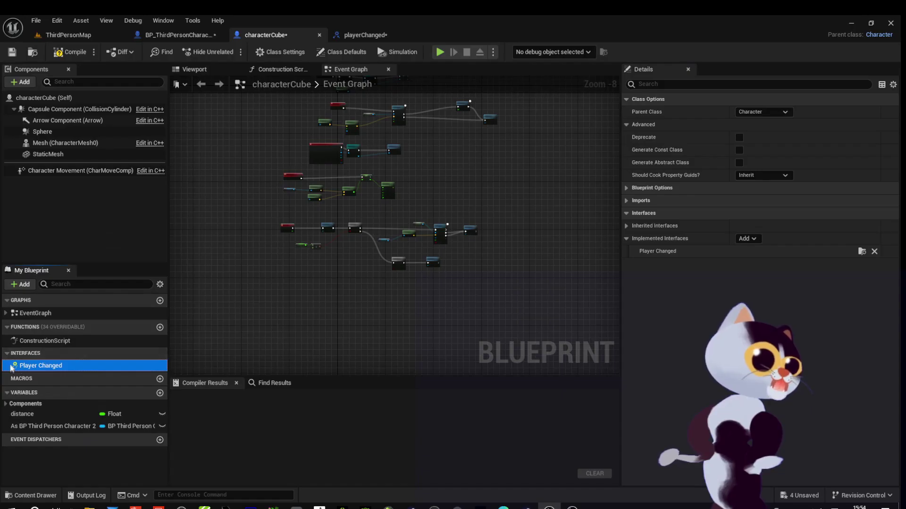
pyautogui.click(365, 38)
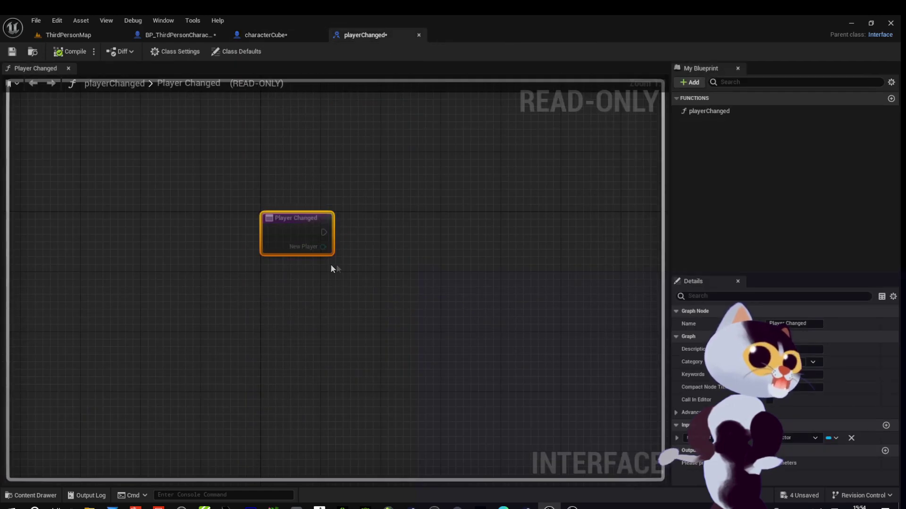
pyautogui.click(257, 42)
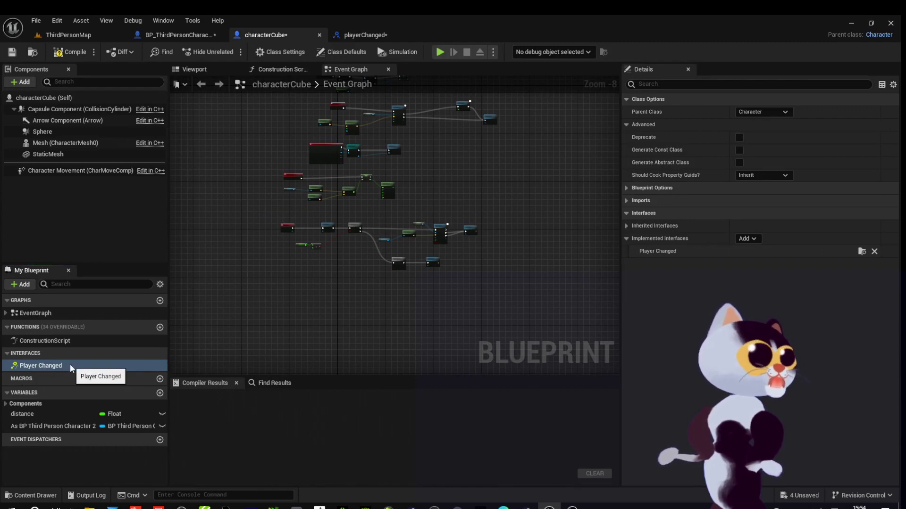
pyautogui.moveTo(45, 367); pyautogui.dragTo(217, 330)
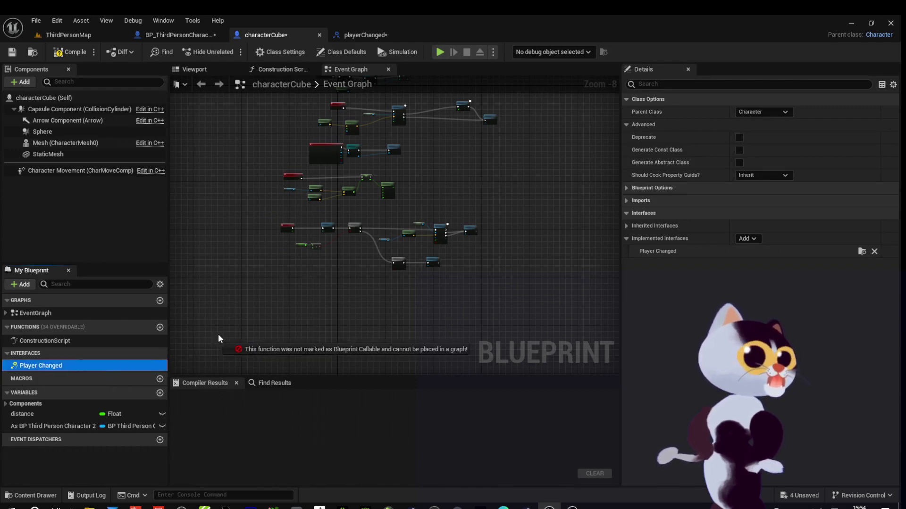
pyautogui.moveTo(217, 330); pyautogui.dragTo(49, 367)
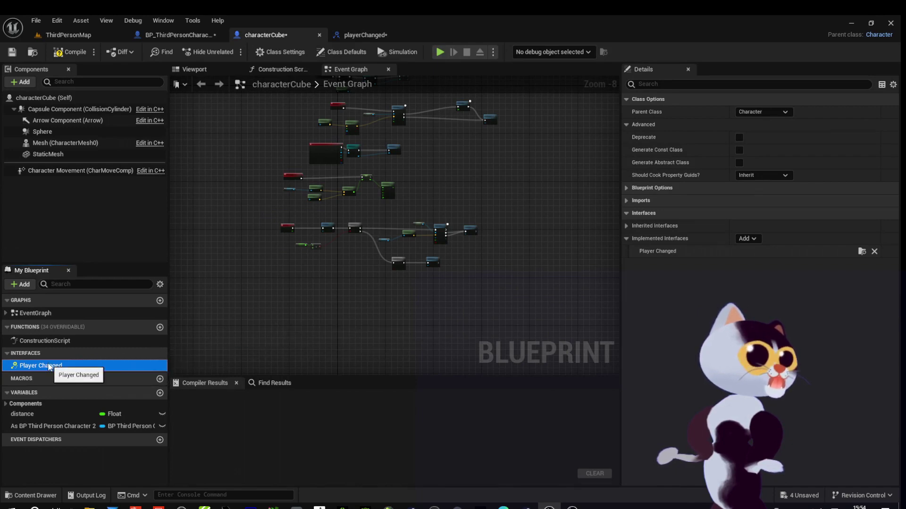
# Create the Event Player Changed node and position it among characterCube's existing nodes
pyautogui.doubleClick(48, 365)
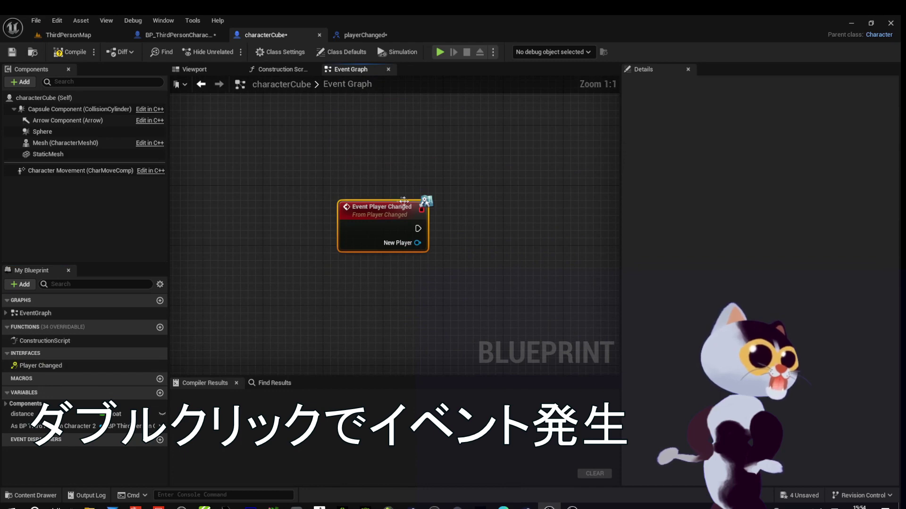
pyautogui.moveTo(401, 200); pyautogui.dragTo(491, 179)
pyautogui.moveTo(476, 149)
pyautogui.mouseDown(button='right')
pyautogui.moveTo(313, 198)
pyautogui.moveTo(296, 190)
pyautogui.mouseUp(button='right')
pyautogui.scroll(-1, 314, 198)
pyautogui.scroll(-2, 313, 197)
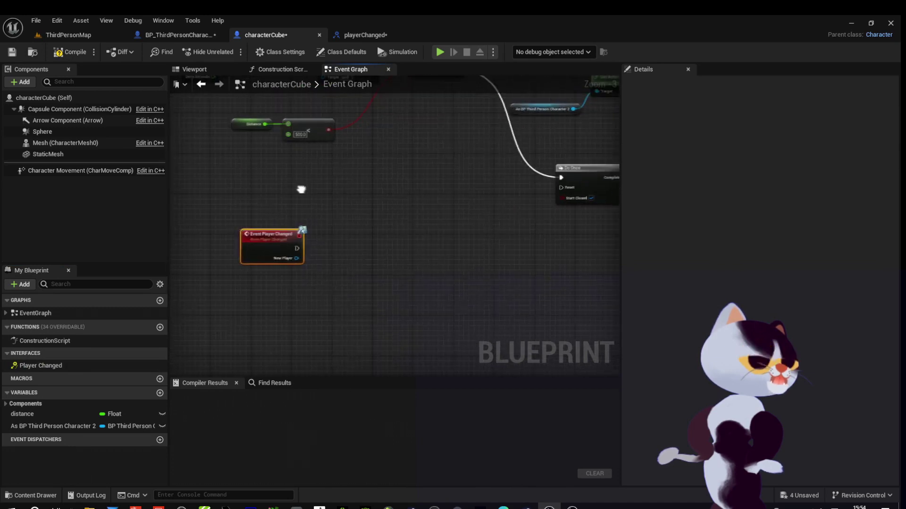
pyautogui.moveTo(270, 235); pyautogui.dragTo(255, 240)
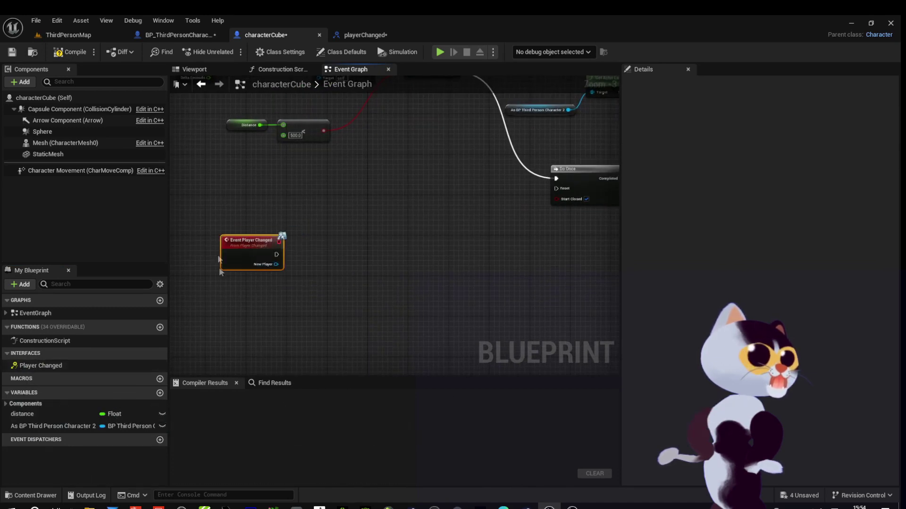
# Glance at BP_ThirdPersonCharacter2's graph, then return to characterCube's graph and zoom out
pyautogui.click(174, 36)
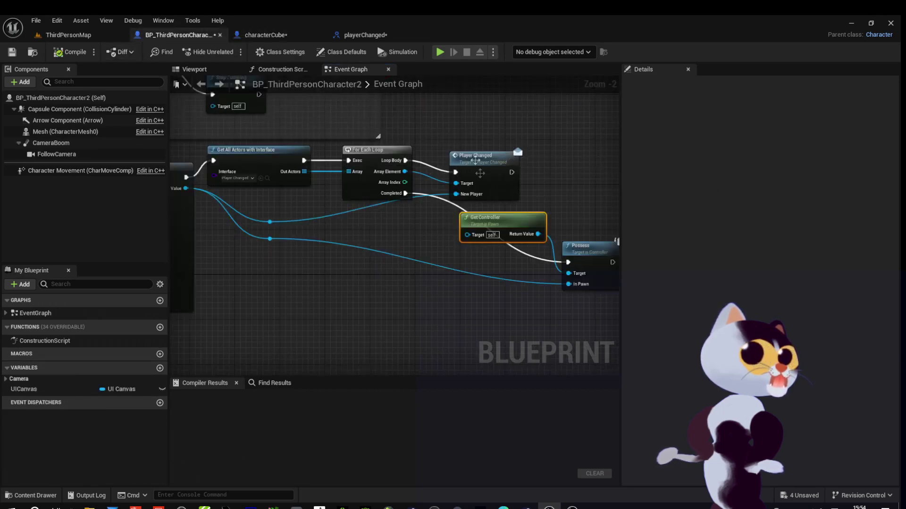
pyautogui.click(262, 36)
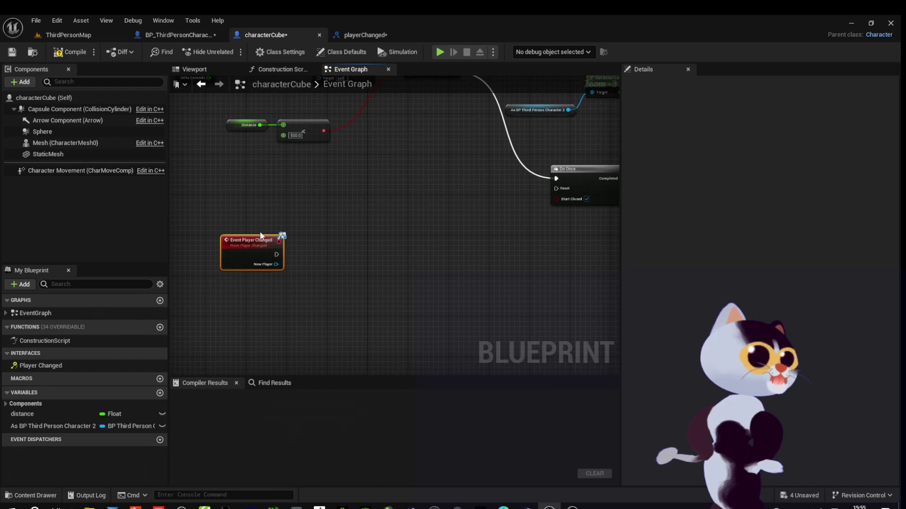
pyautogui.scroll(1, 258, 273)
pyautogui.scroll(1, 258, 274)
pyautogui.scroll(1, 258, 273)
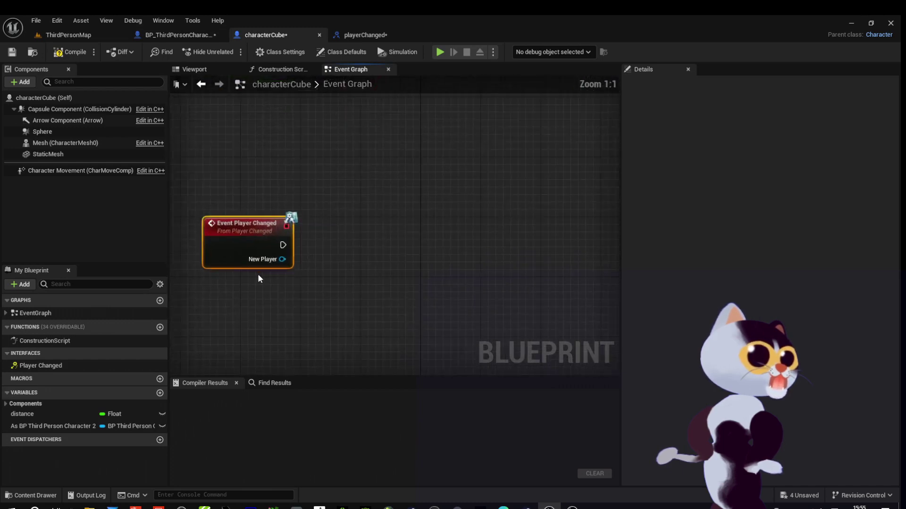
pyautogui.scroll(2, 259, 274)
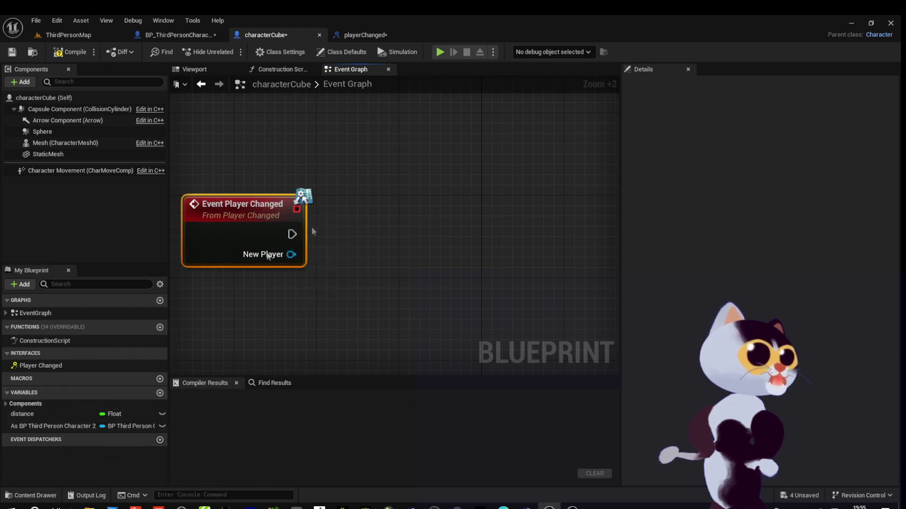
pyautogui.scroll(-5, 351, 217)
# Pan across the Cast, AI MoveTo, Ragdoll and Event Tick groups back to Event Player Changed
pyautogui.moveTo(358, 219)
pyautogui.mouseDown(button='right')
pyautogui.moveTo(410, 205)
pyautogui.moveTo(422, 234)
pyautogui.mouseUp(button='right')
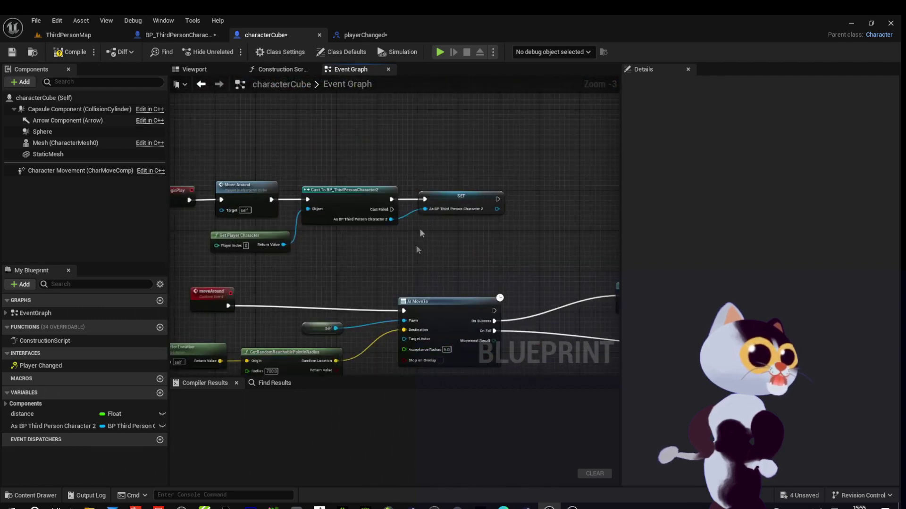
pyautogui.scroll(2, 488, 235)
pyautogui.scroll(3, 487, 235)
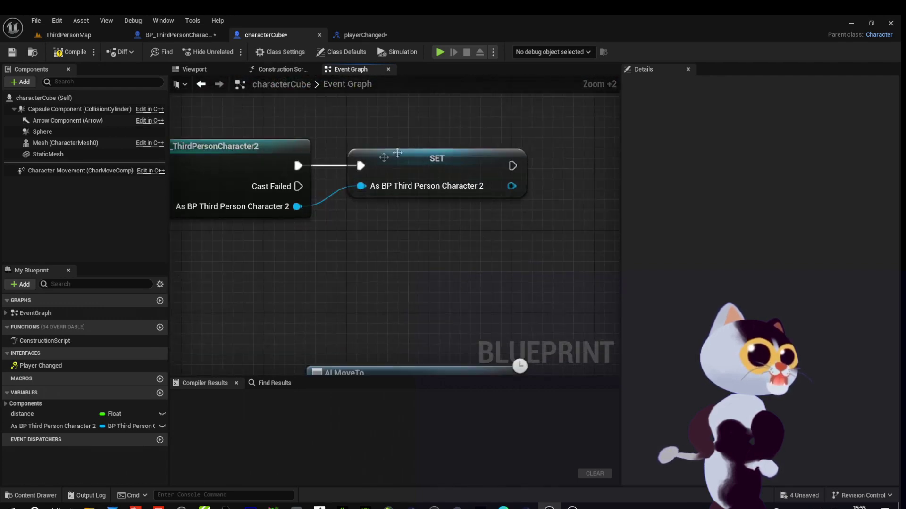
pyautogui.moveTo(271, 262); pyautogui.dragTo(360, 250, button='right')
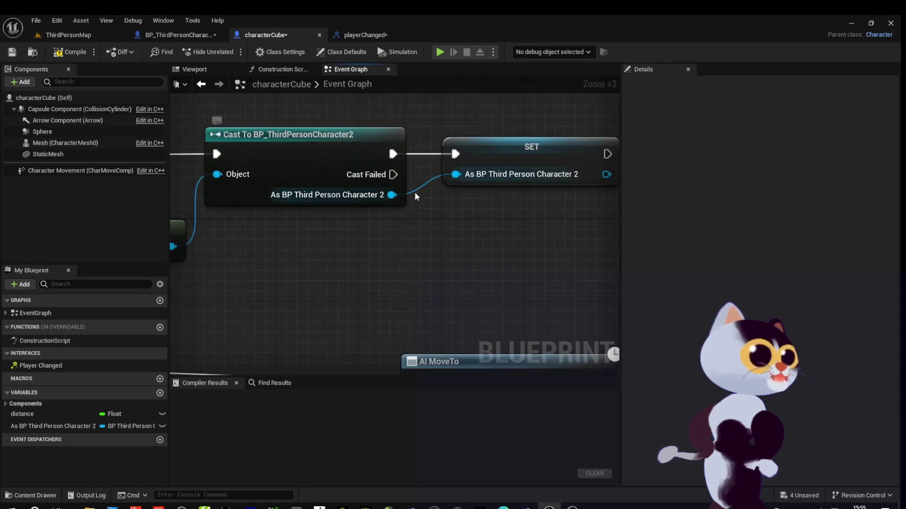
pyautogui.scroll(-3, 414, 237)
pyautogui.moveTo(406, 250)
pyautogui.mouseDown(button='right')
pyautogui.moveTo(315, 314)
pyautogui.moveTo(379, 158)
pyautogui.mouseUp(button='right')
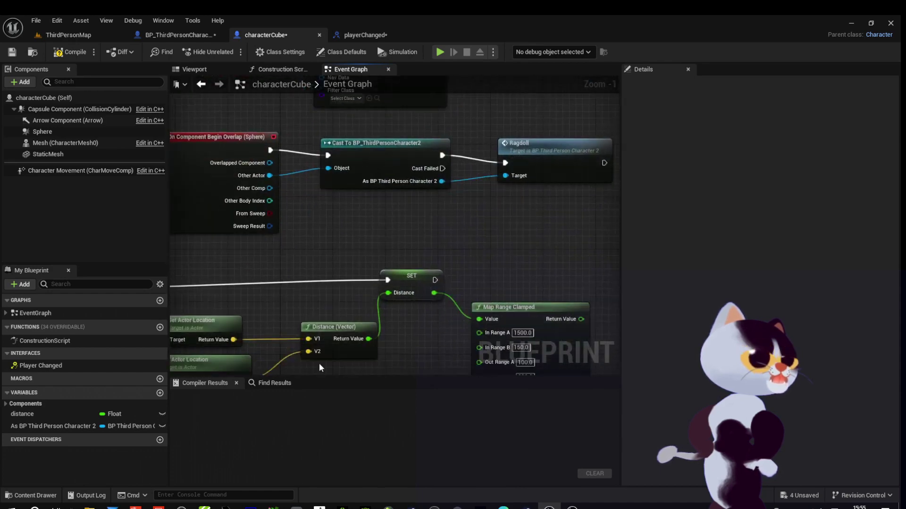
pyautogui.moveTo(316, 358); pyautogui.dragTo(321, 161, button='right')
pyautogui.moveTo(330, 289); pyautogui.dragTo(421, 97, button='right')
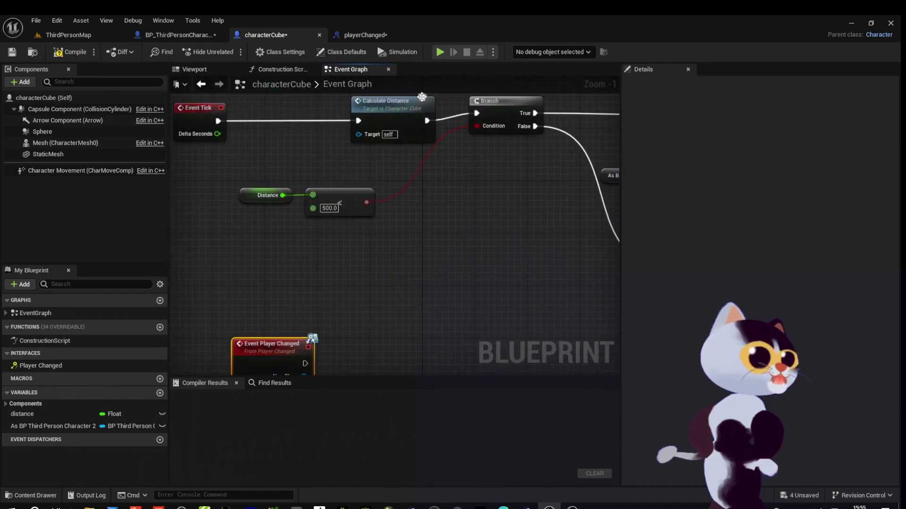
pyautogui.moveTo(412, 282); pyautogui.dragTo(410, 93, button='right')
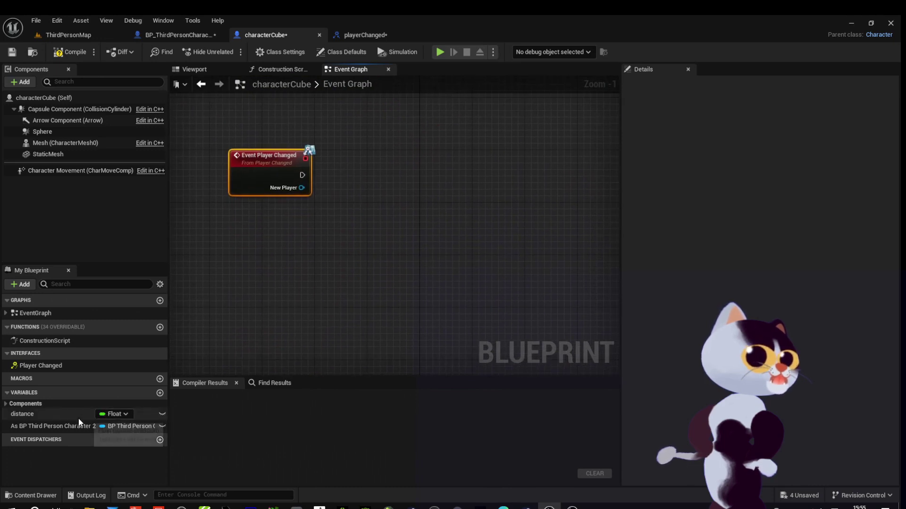
# Place a SET node for the As BP Third Person Character 2 variable
pyautogui.moveTo(75, 427); pyautogui.dragTo(363, 178)
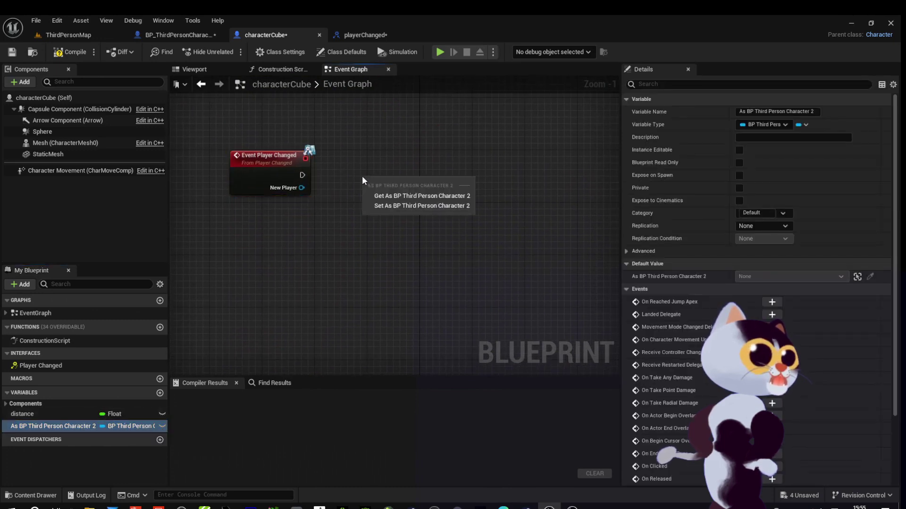
pyautogui.click(390, 208)
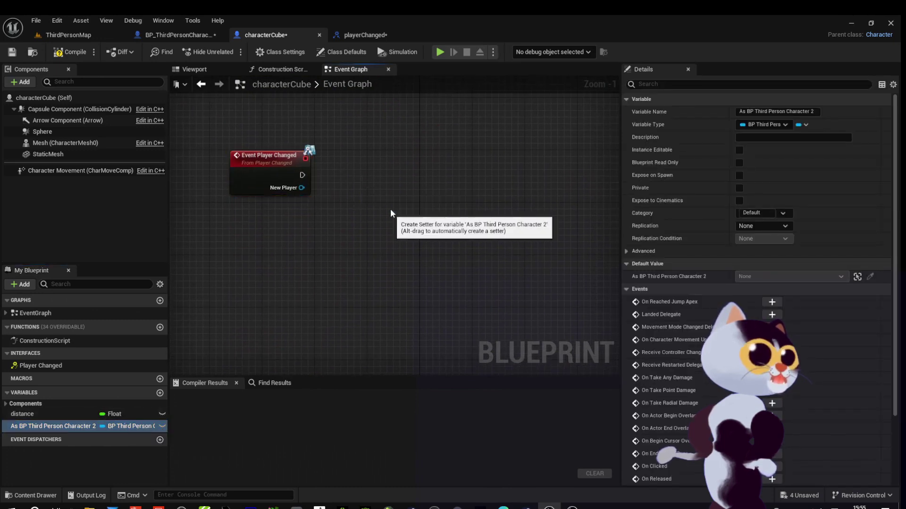
pyautogui.moveTo(410, 185); pyautogui.dragTo(449, 172)
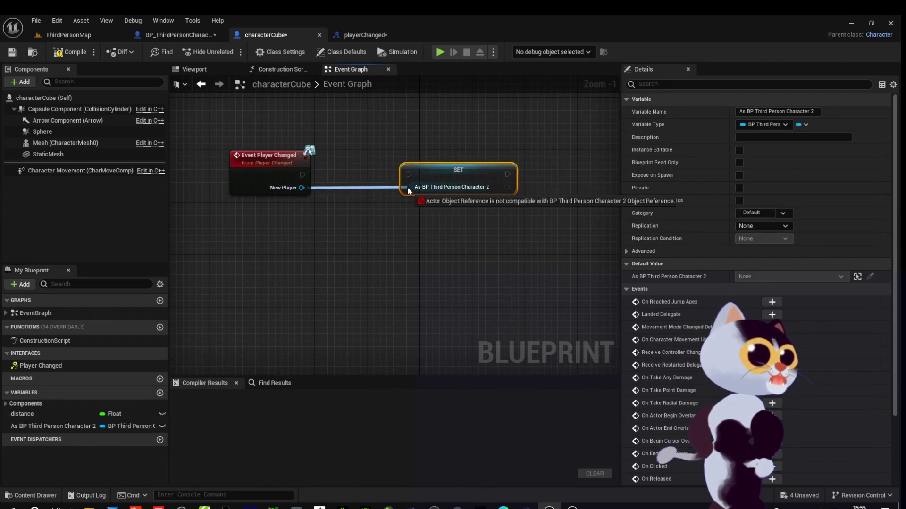
# Trigger SET from Event Player Changed, leaving the incompatible New Player pin unconnected
pyautogui.moveTo(396, 192); pyautogui.dragTo(406, 187)
pyautogui.moveTo(303, 177); pyautogui.dragTo(412, 180)
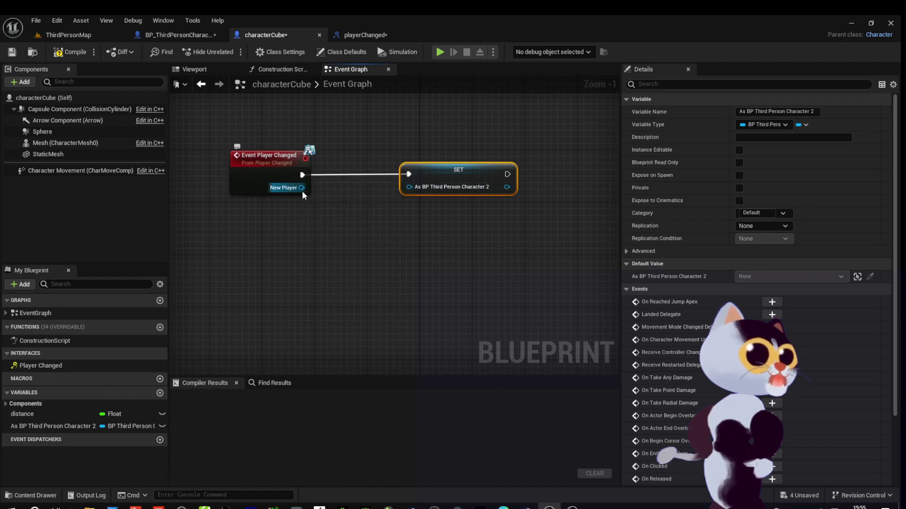
pyautogui.moveTo(302, 189); pyautogui.dragTo(407, 187)
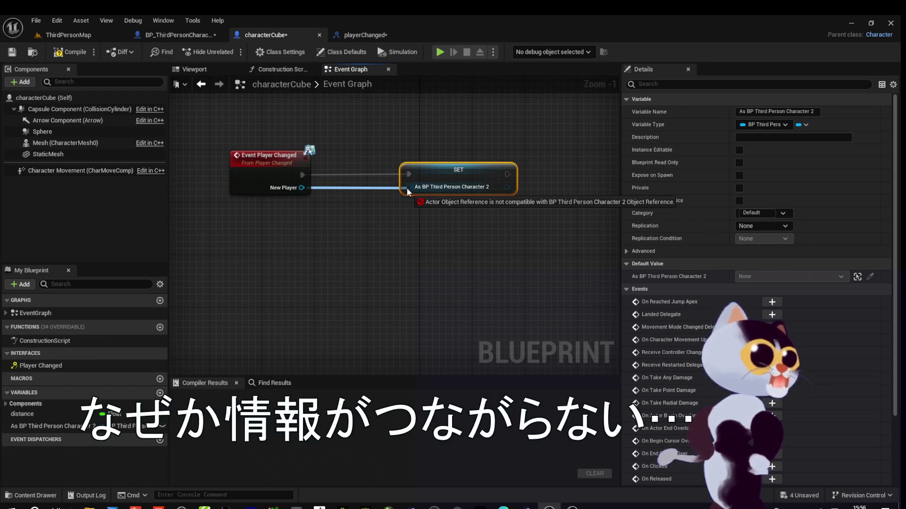
pyautogui.moveTo(406, 188); pyautogui.dragTo(407, 187)
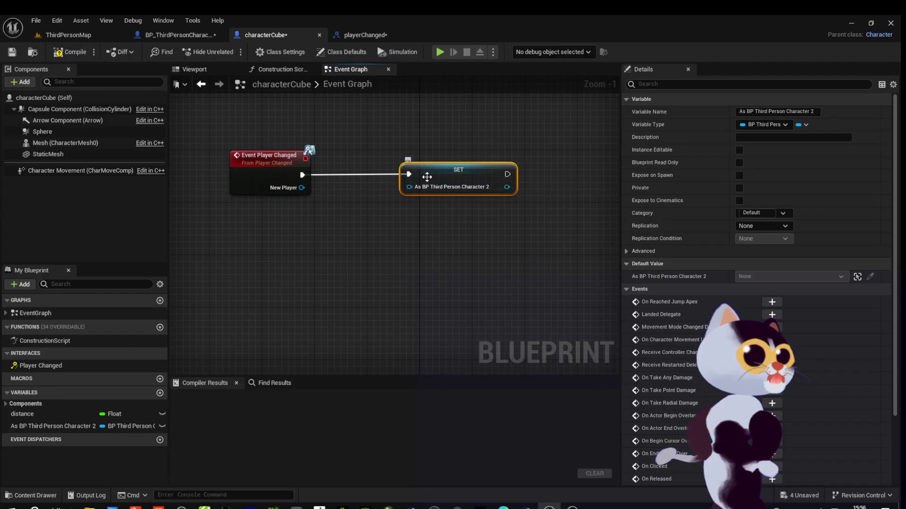
pyautogui.moveTo(426, 176); pyautogui.dragTo(474, 176)
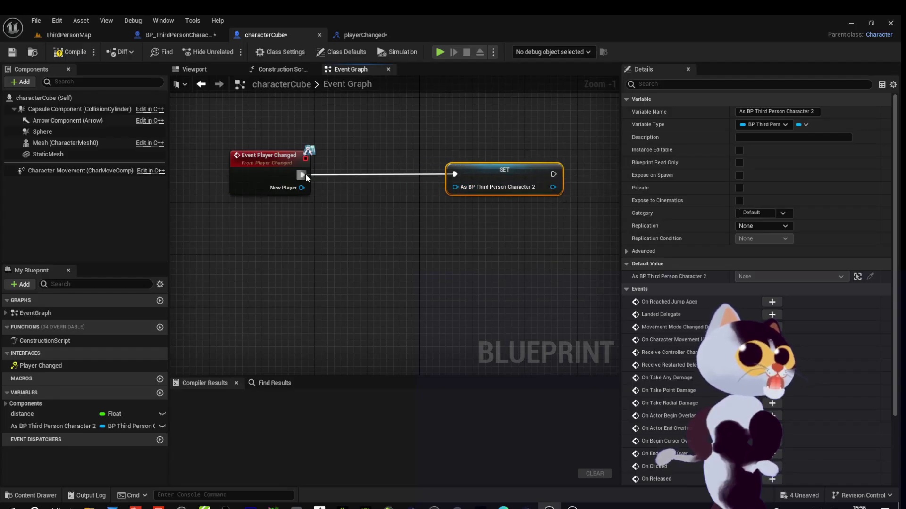
# Add a Print String after Event Player Changed that prints New Player's display name
pyautogui.moveTo(337, 178); pyautogui.dragTo(338, 177)
pyautogui.write('print string')
pyautogui.press('Return')
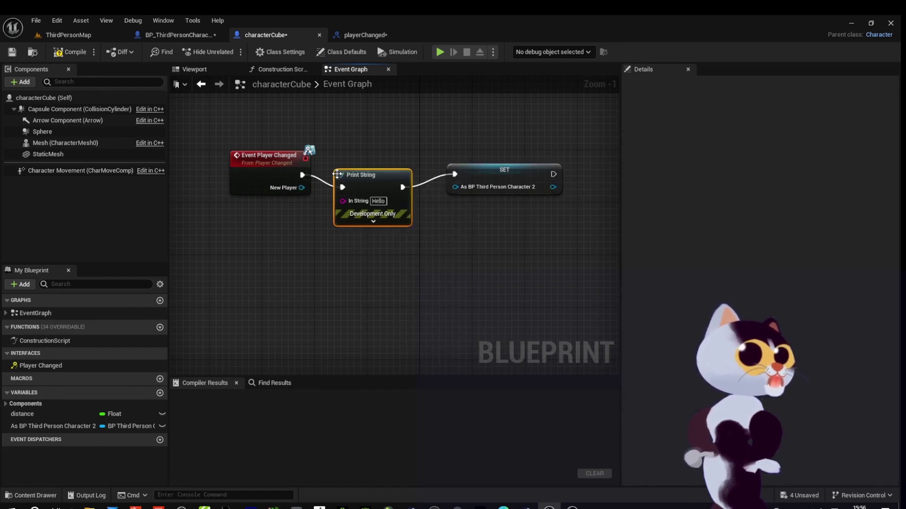
pyautogui.moveTo(391, 180); pyautogui.dragTo(398, 167)
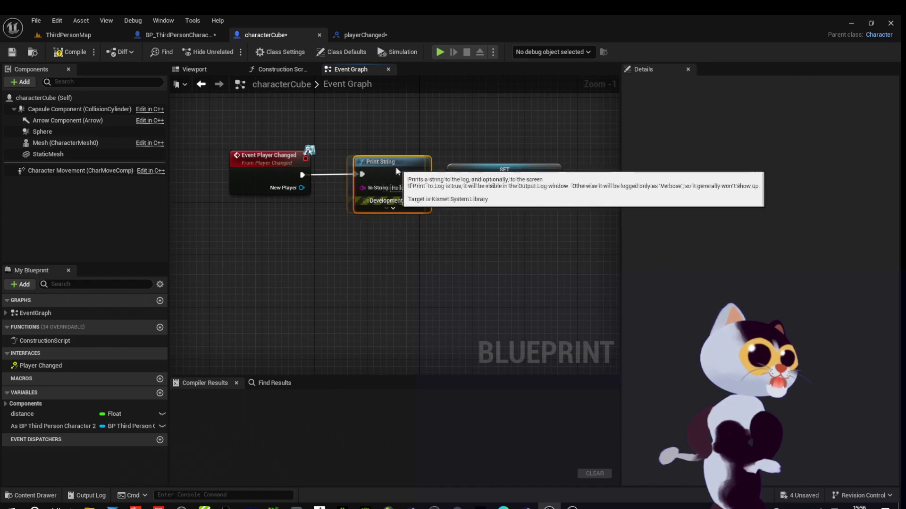
pyautogui.moveTo(307, 187); pyautogui.dragTo(349, 187)
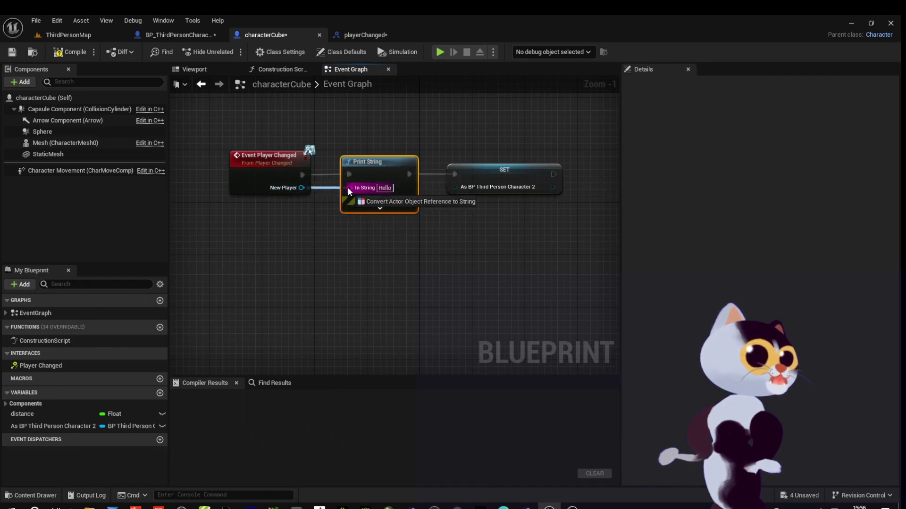
pyautogui.moveTo(331, 155); pyautogui.dragTo(293, 228)
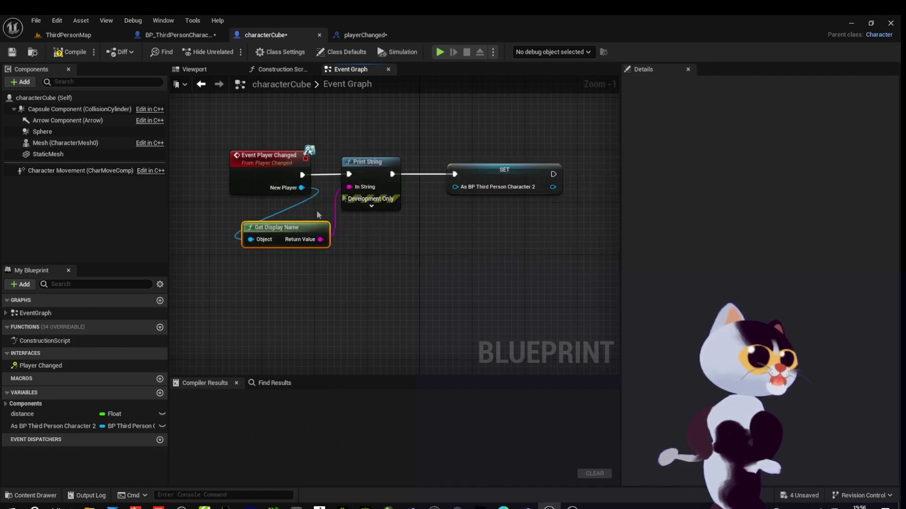
pyautogui.moveTo(376, 172); pyautogui.dragTo(387, 172)
# Space out Print String and SET, then play ThirdPersonMap to test
pyautogui.moveTo(474, 178); pyautogui.dragTo(493, 178)
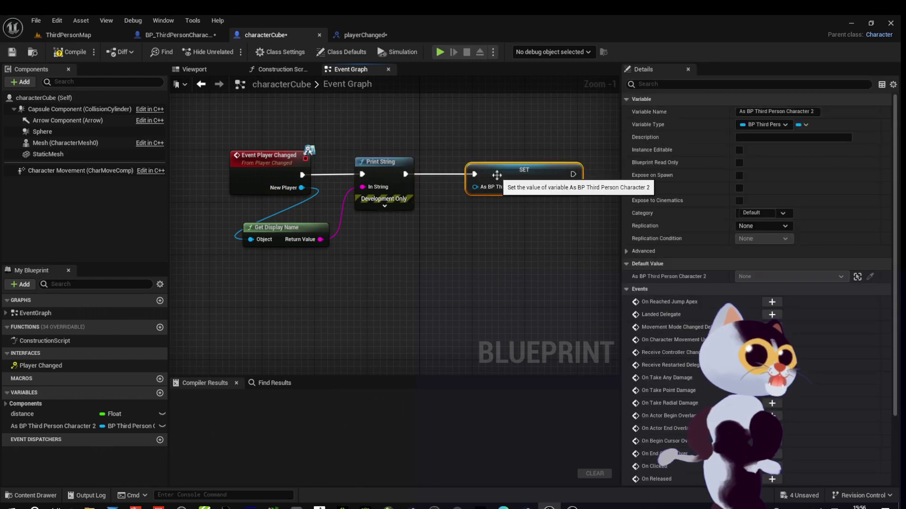
pyautogui.moveTo(388, 167); pyautogui.dragTo(401, 167)
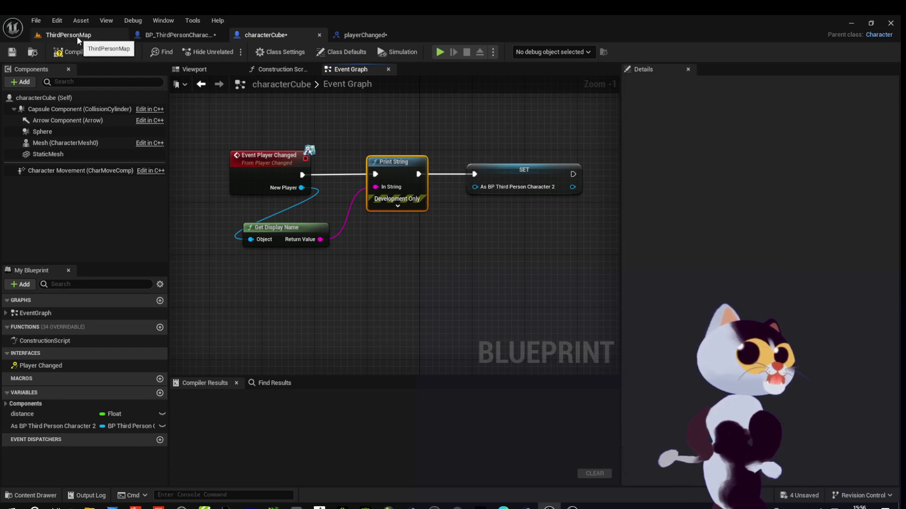
pyautogui.click(77, 36)
pyautogui.click(229, 51)
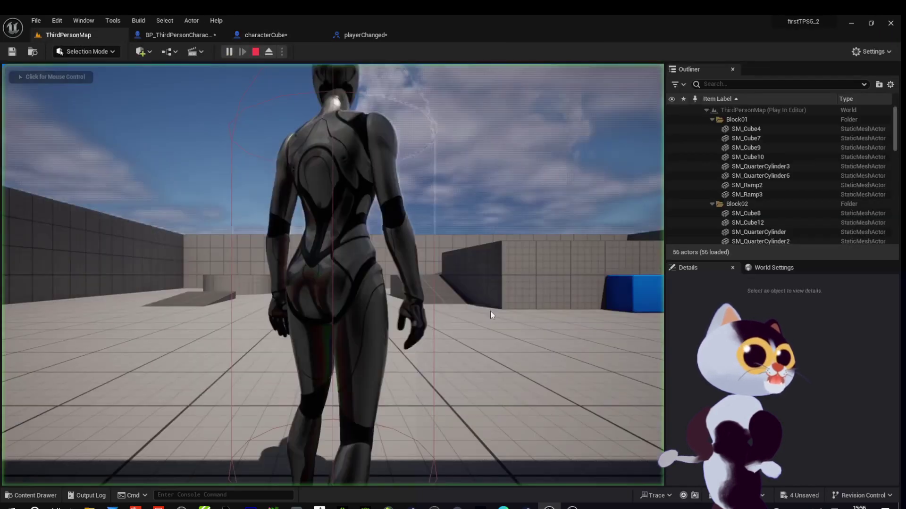
# Run around, spawn and switch characters with the W, A and E keys, then stop with Esc
pyautogui.click(490, 313)
pyautogui.press('w')
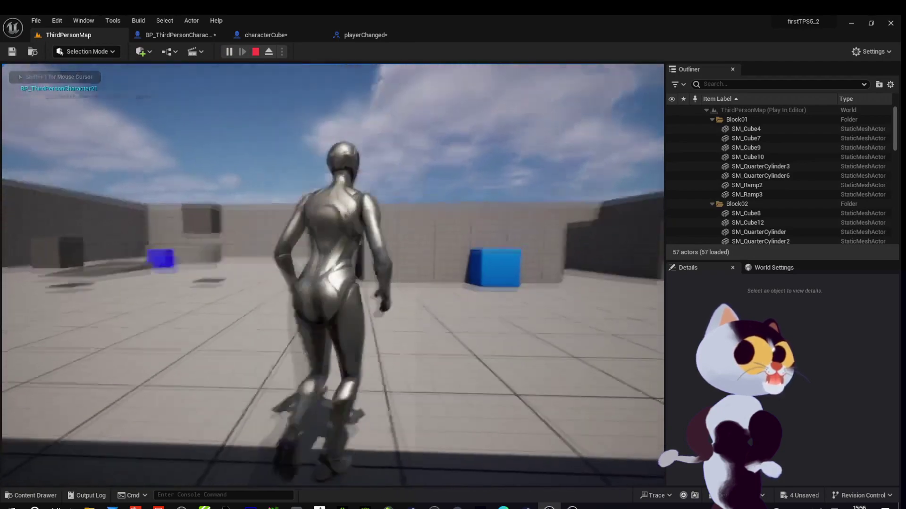
pyautogui.press('w')
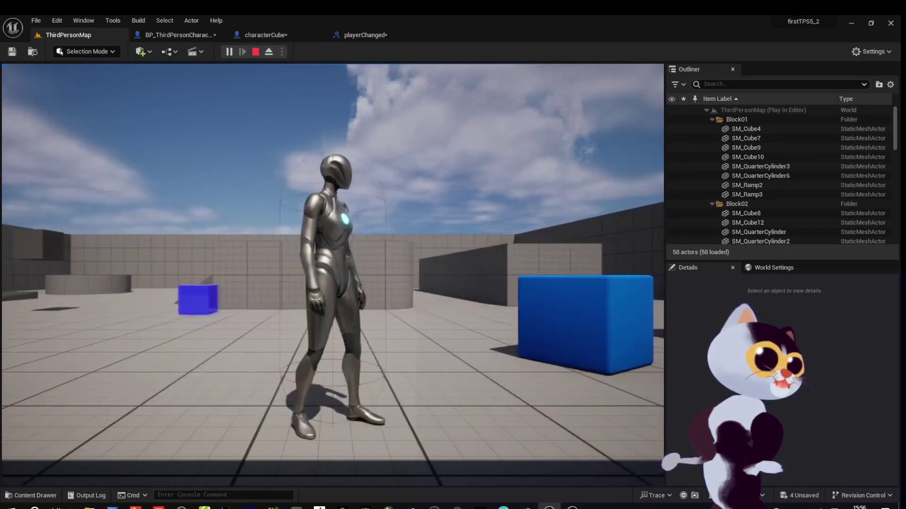
pyautogui.press('w')
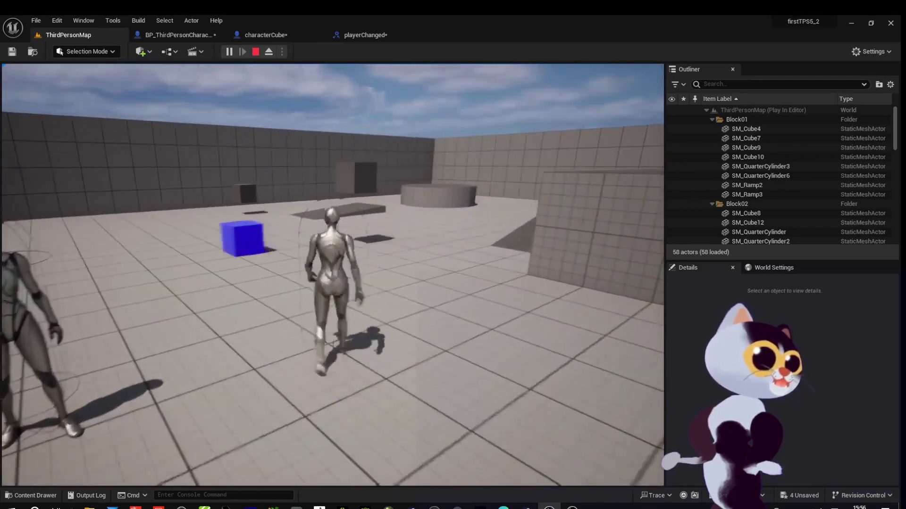
pyautogui.press('a')
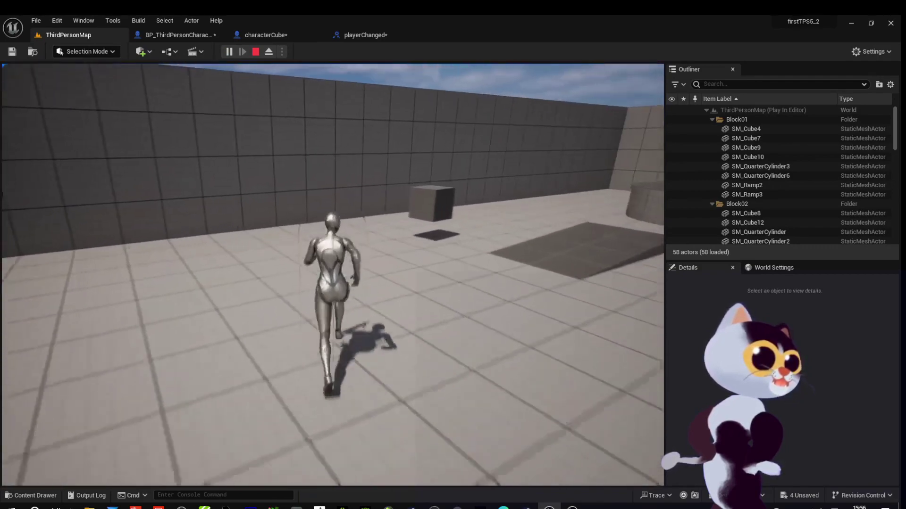
pyautogui.press('a')
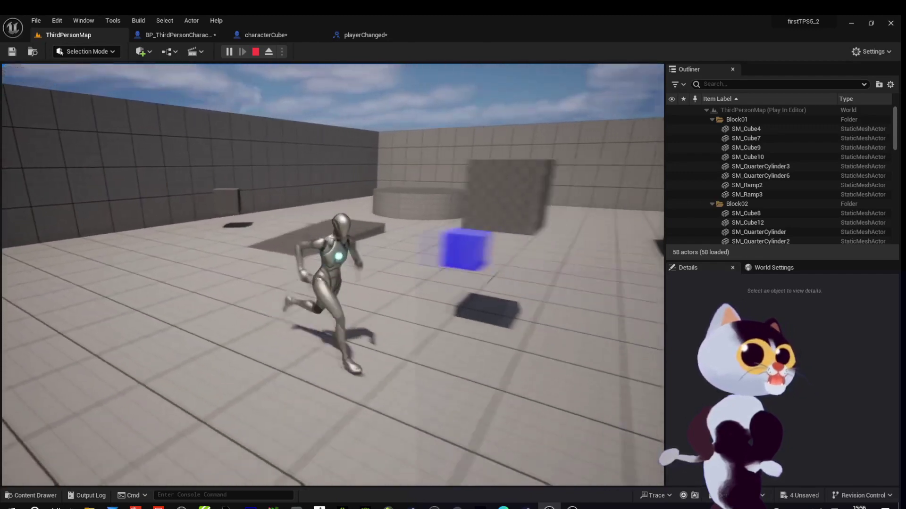
pyautogui.press('e')
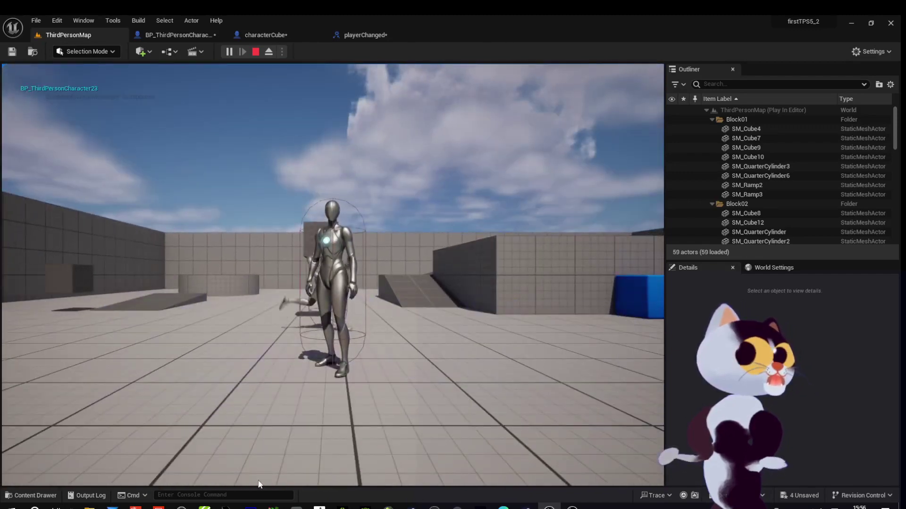
pyautogui.press('Escape')
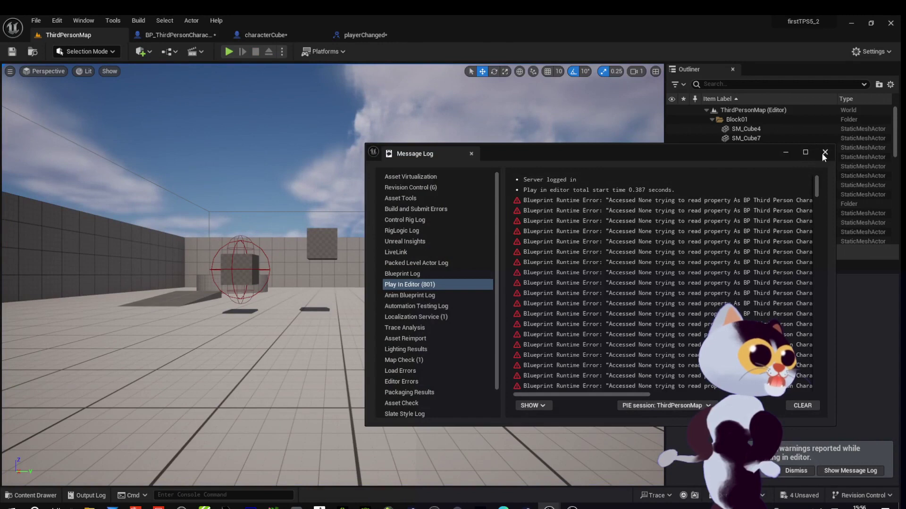
# Dismiss the Message Log and return to characterCube's Event Graph
pyautogui.click(824, 152)
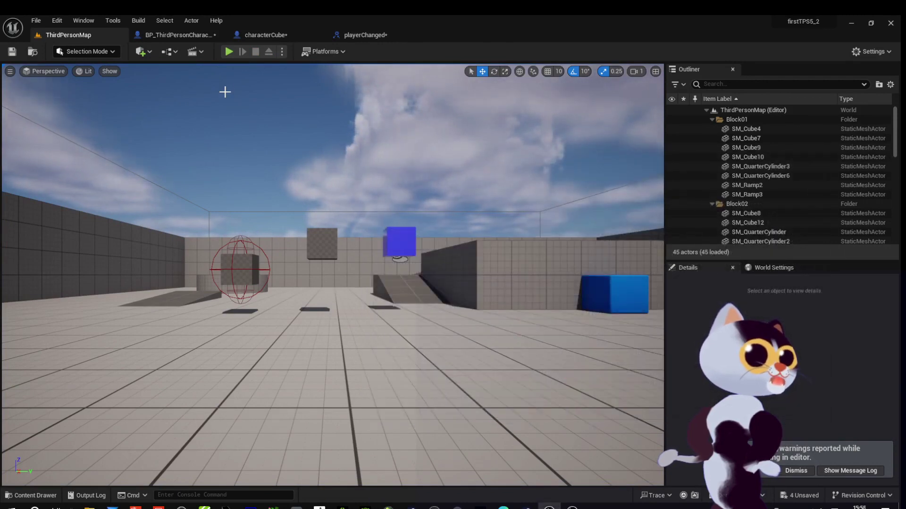
pyautogui.click(263, 34)
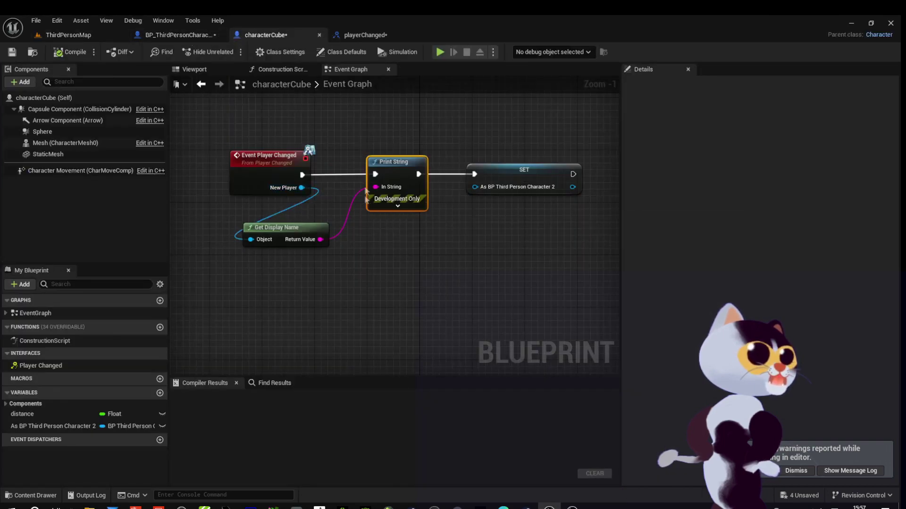
# Change the playerChanged interface's newPlayer input to a BP Third Person Character 2 Object Reference
pyautogui.click(352, 35)
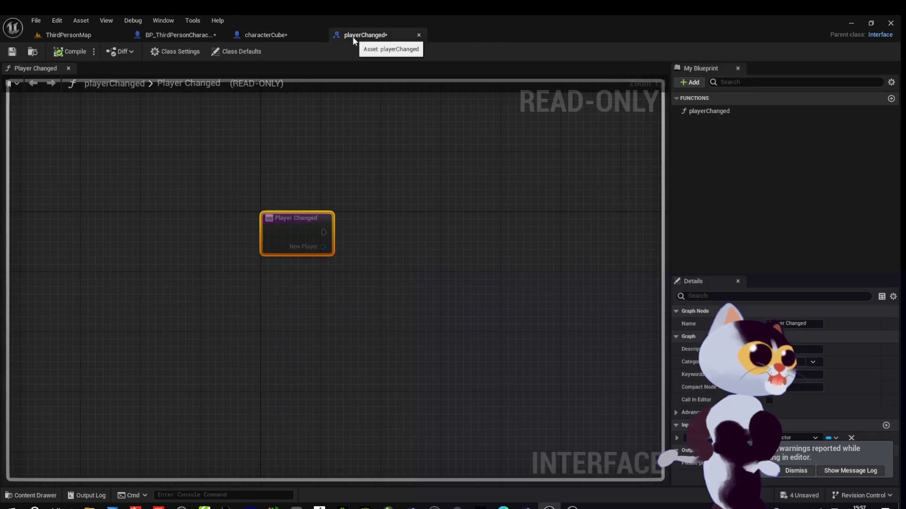
pyautogui.click(796, 471)
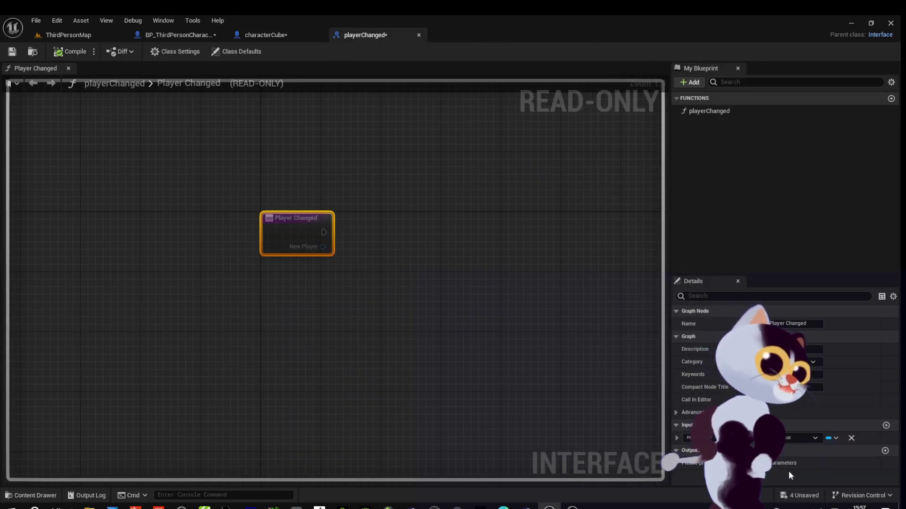
pyautogui.click(812, 438)
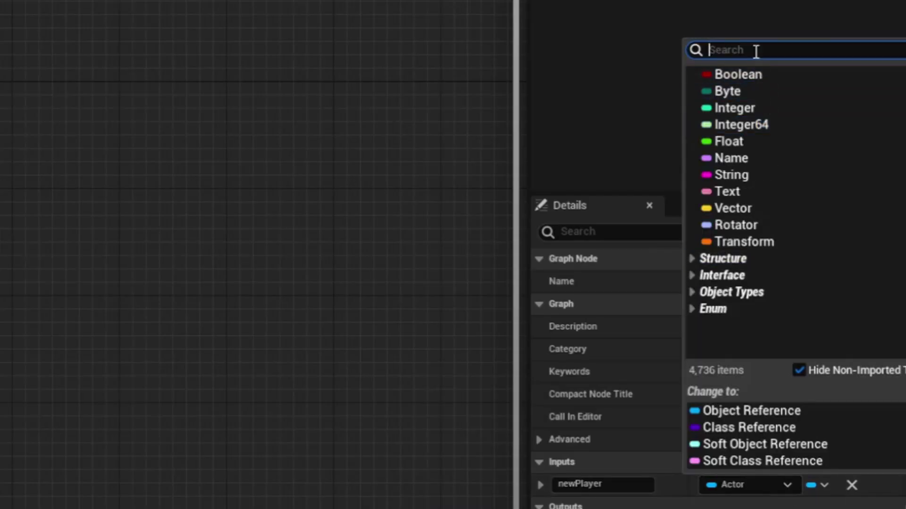
pyautogui.write('bpthird')
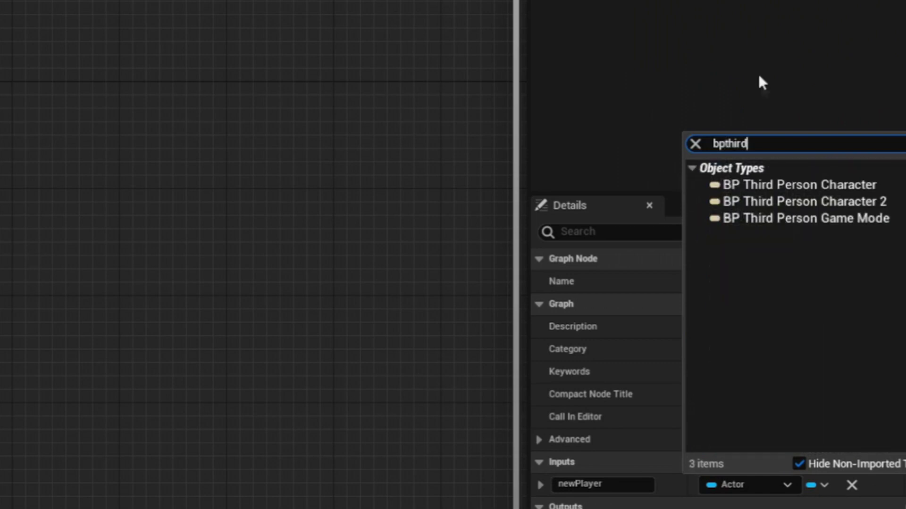
pyautogui.moveTo(774, 200)
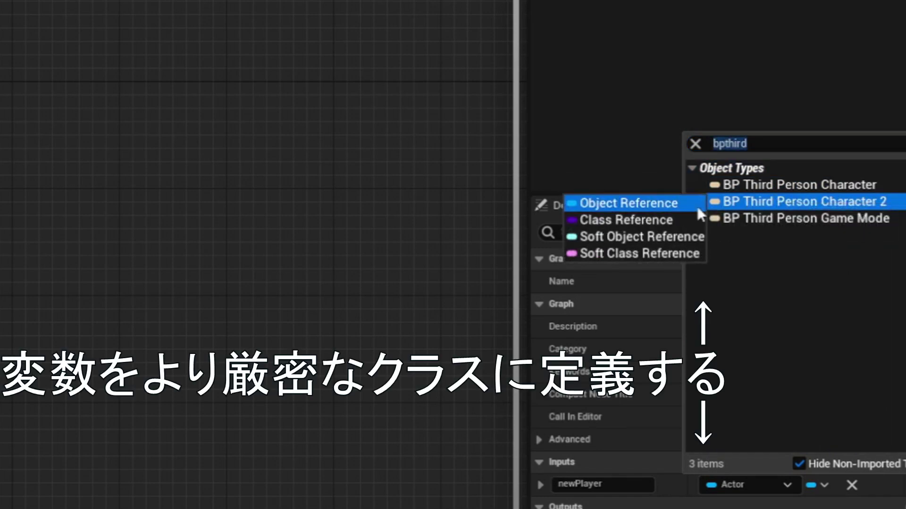
pyautogui.click(691, 207)
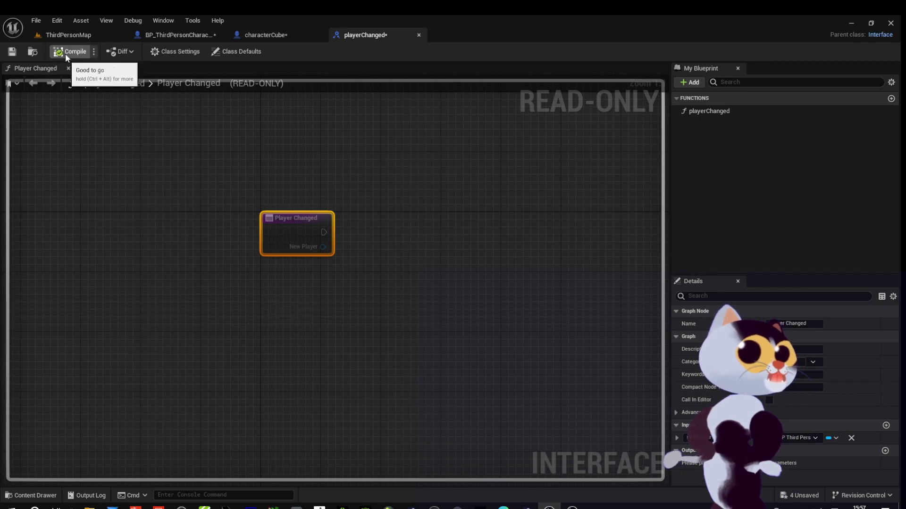
pyautogui.click(161, 36)
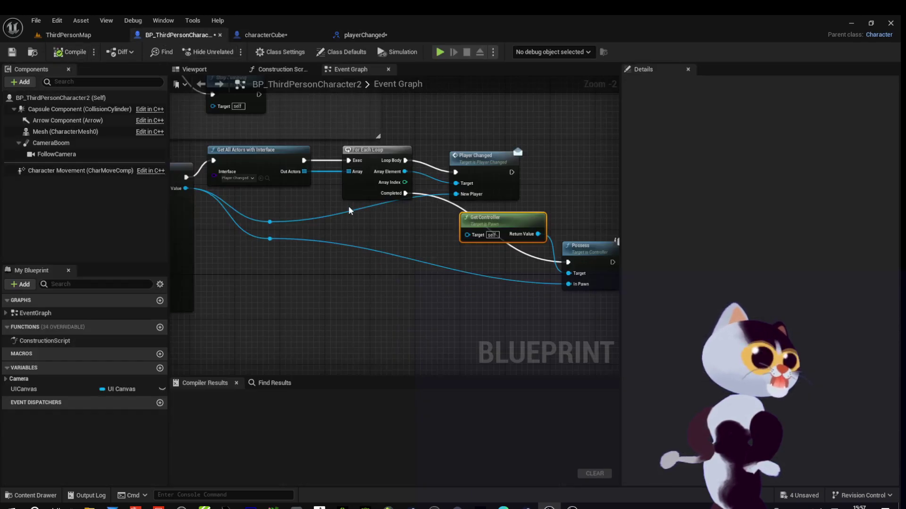
# Inspect BP_ThirdPersonCharacter2's SpawnActor, Get Controller and Possess nodes, then compile it
pyautogui.moveTo(231, 207); pyautogui.dragTo(338, 200, button='right')
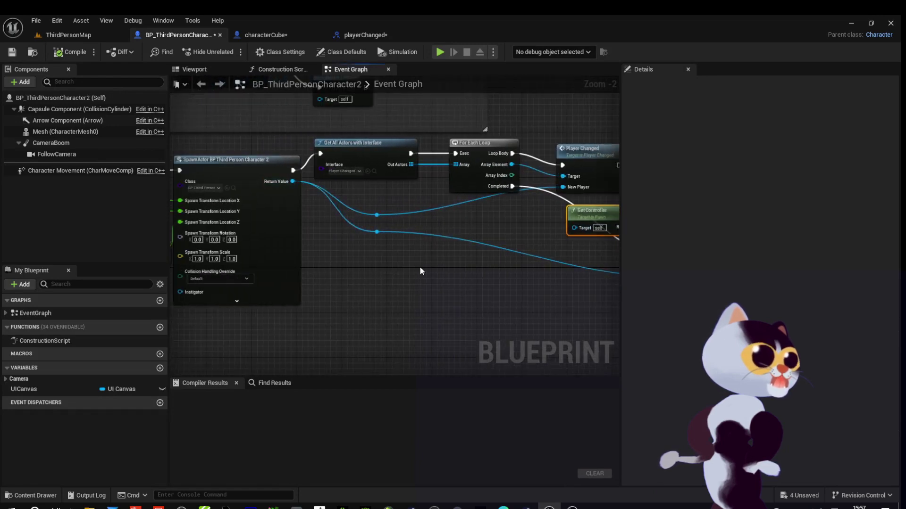
pyautogui.moveTo(421, 270); pyautogui.dragTo(349, 277, button='right')
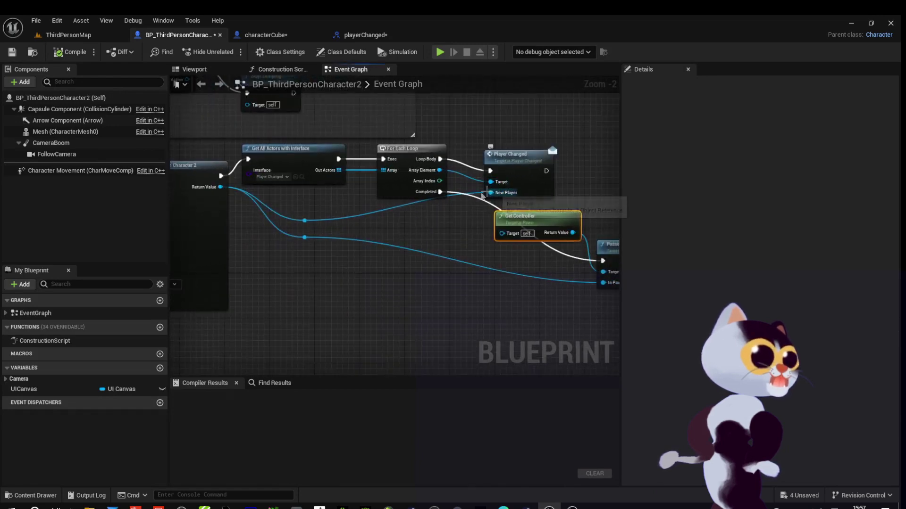
pyautogui.moveTo(204, 216); pyautogui.dragTo(255, 217, button='right')
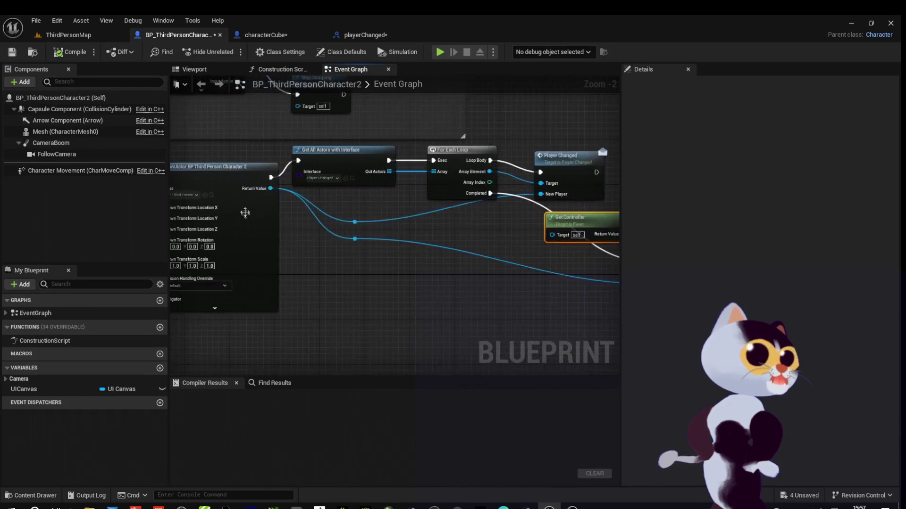
pyautogui.click(62, 52)
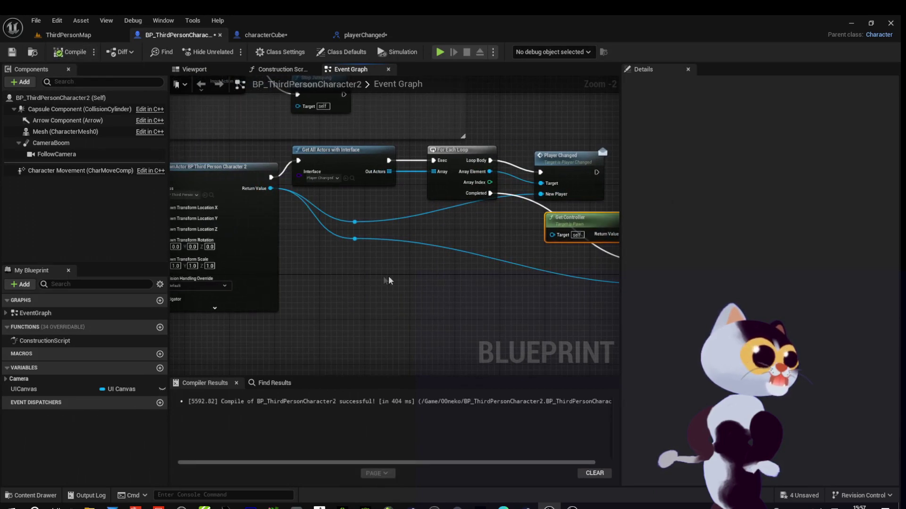
pyautogui.click(296, 34)
# Wire New Player and the event exec into SET, deleting Print String and Get Display Name
pyautogui.moveTo(301, 190); pyautogui.dragTo(357, 195)
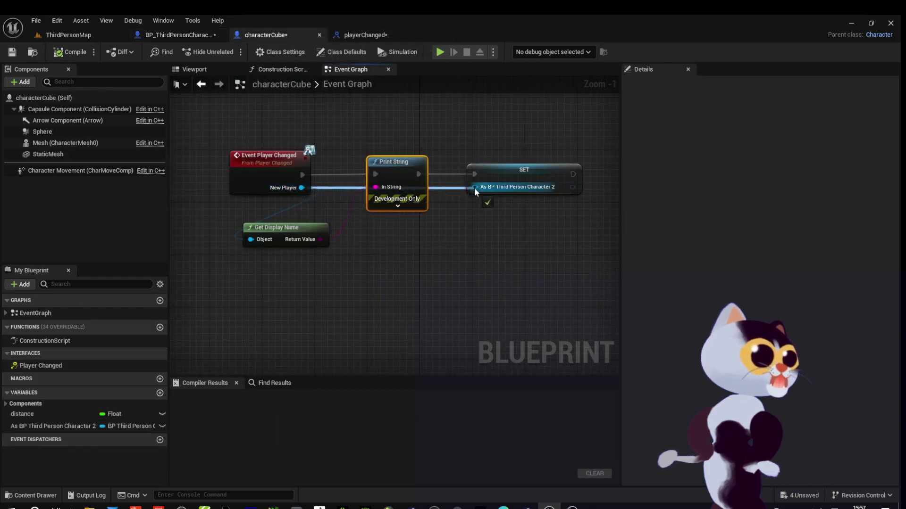
pyautogui.moveTo(474, 188); pyautogui.dragTo(474, 188)
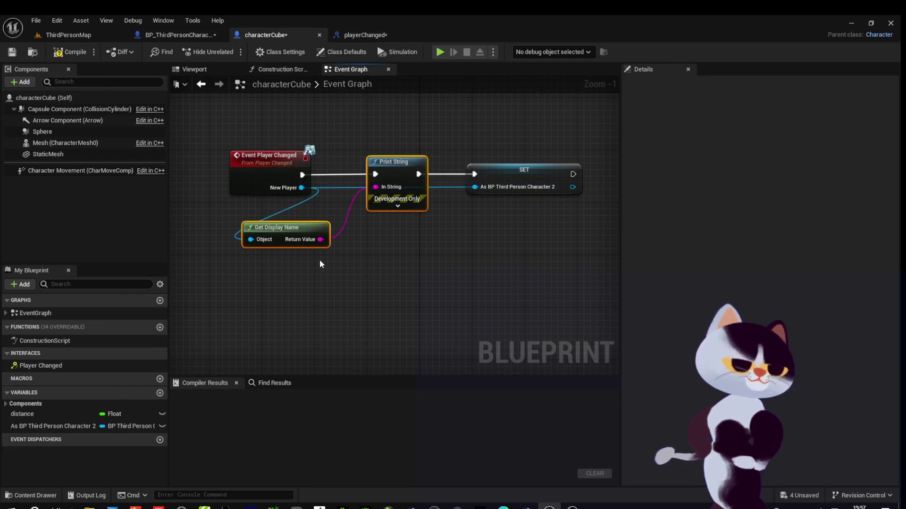
pyautogui.press('Delete')
pyautogui.moveTo(300, 175); pyautogui.dragTo(408, 170)
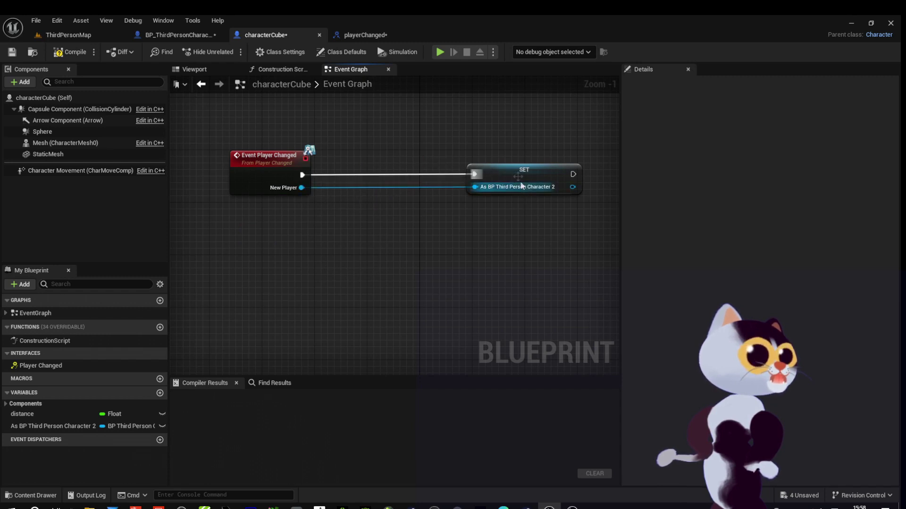
pyautogui.moveTo(522, 189); pyautogui.dragTo(476, 189)
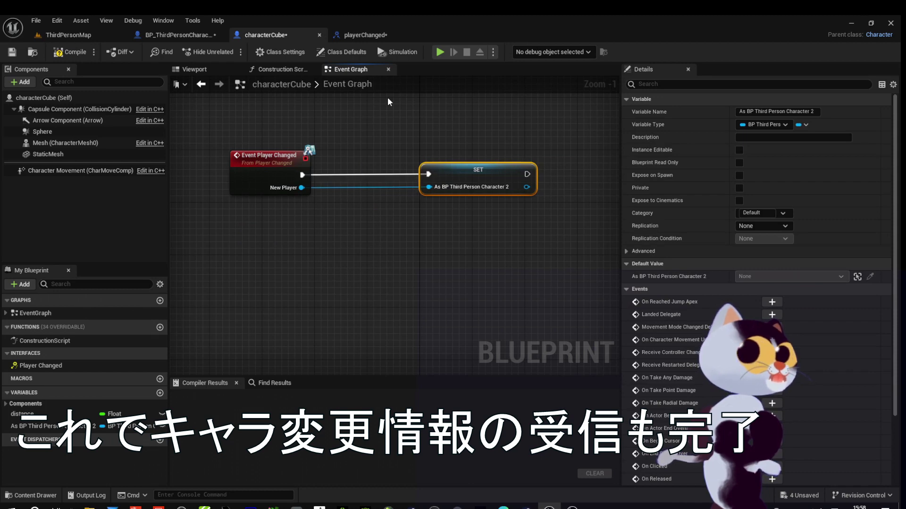
pyautogui.click(440, 52)
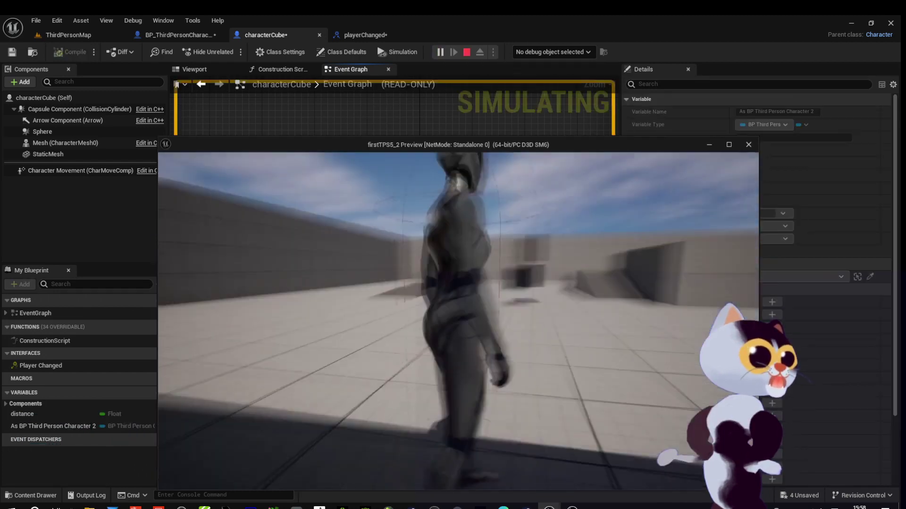
# Run the character around the level, switching mannequins and watching the blue cubes, then stop the test
pyautogui.press('w')
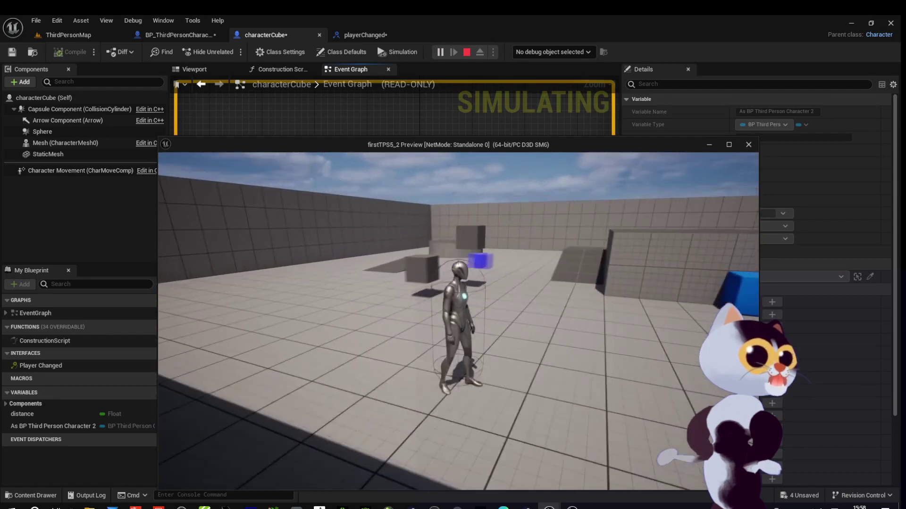
pyautogui.press('a')
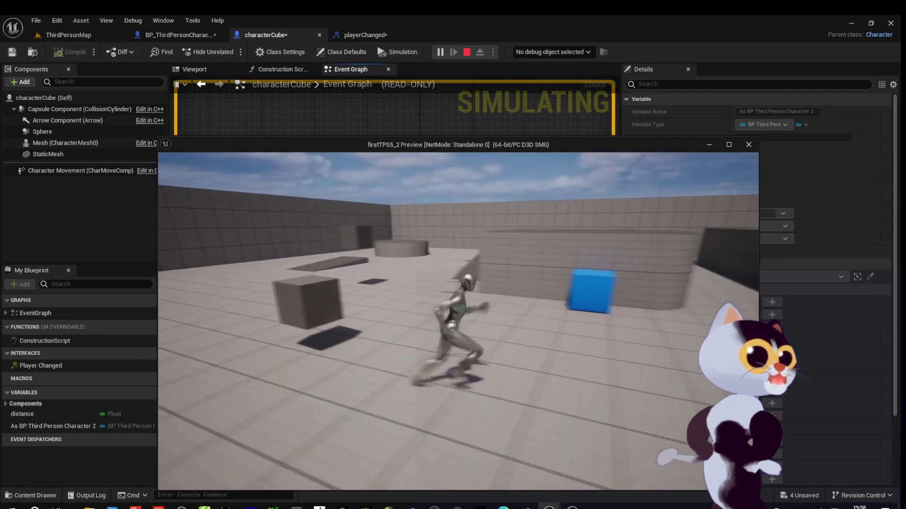
pyautogui.press('w')
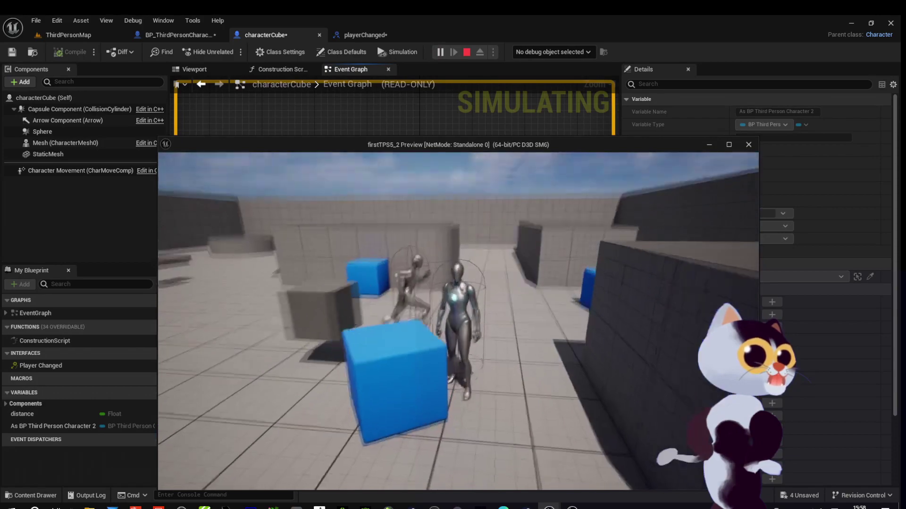
pyautogui.press('w')
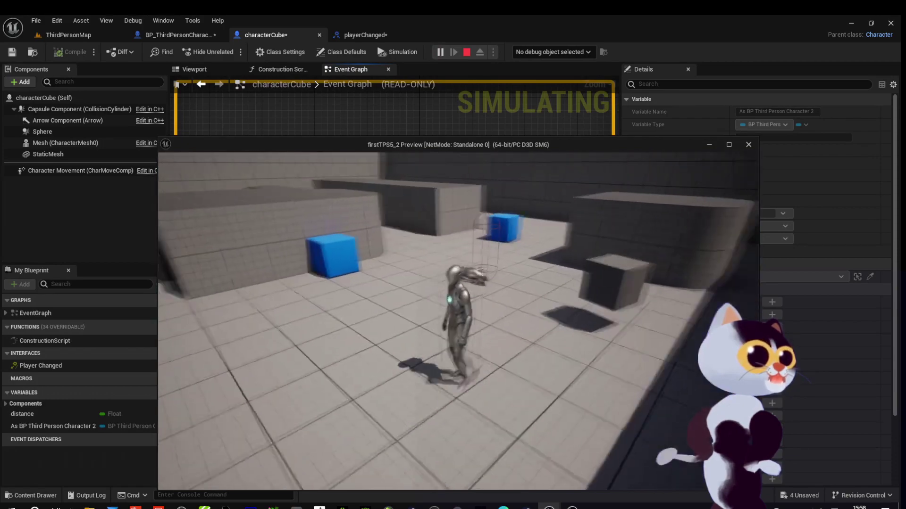
pyautogui.press('w')
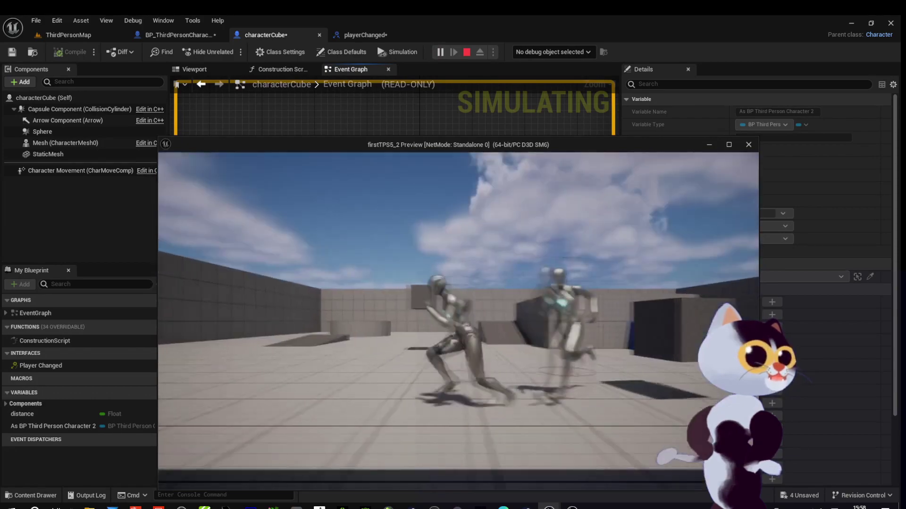
pyautogui.press('w')
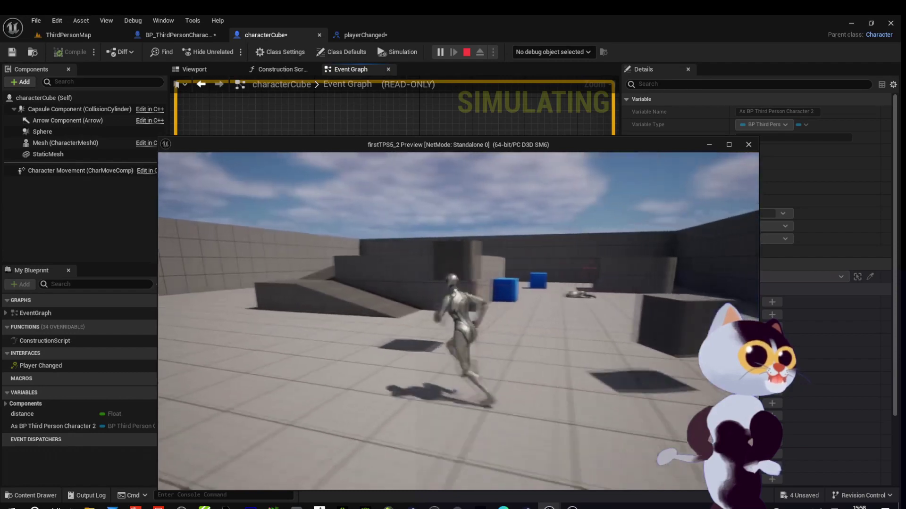
pyautogui.press('w')
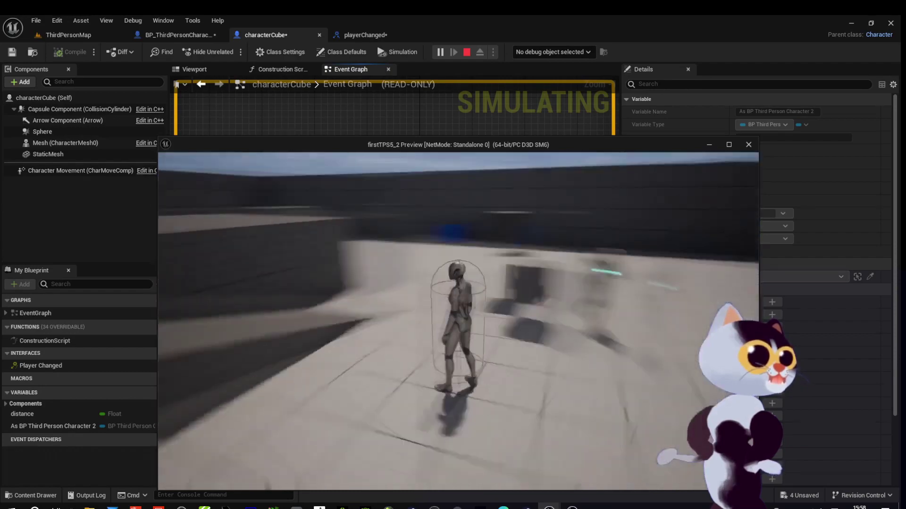
pyautogui.press('w')
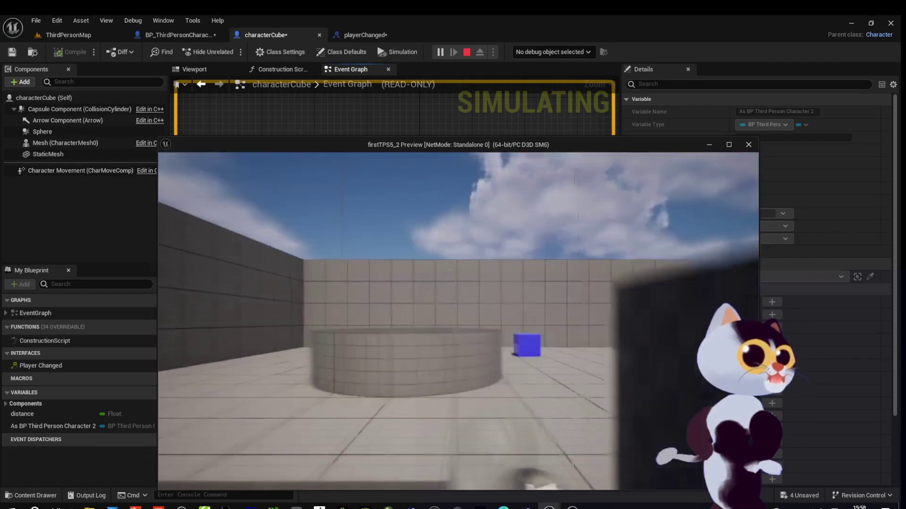
pyautogui.press('w')
pyautogui.press('w')
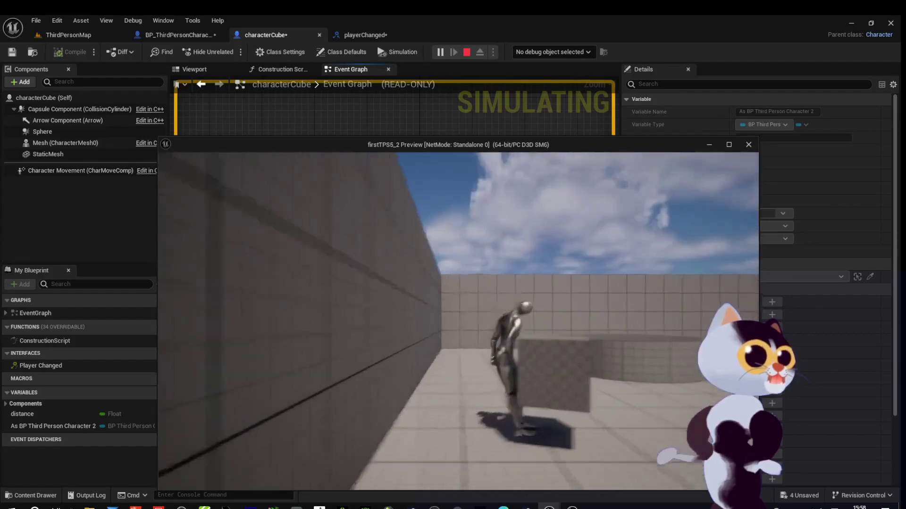
pyautogui.press('w')
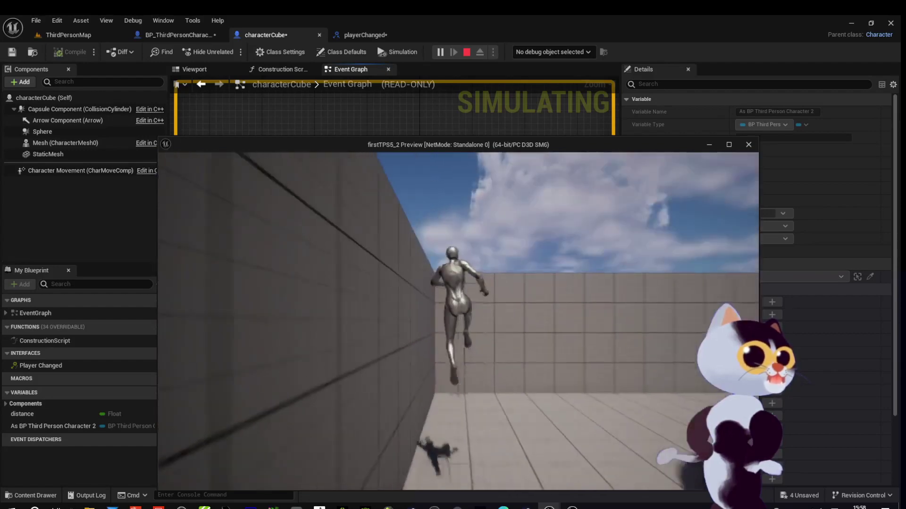
pyautogui.press('w')
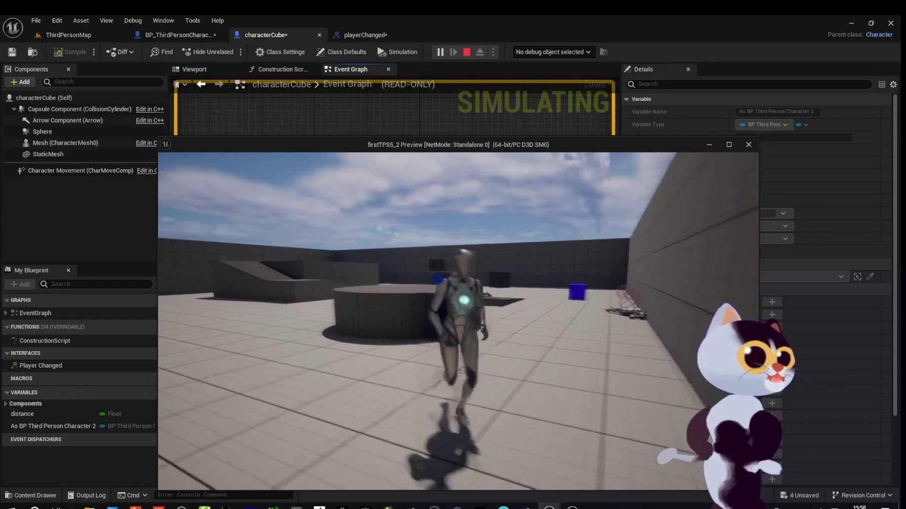
pyautogui.press('w')
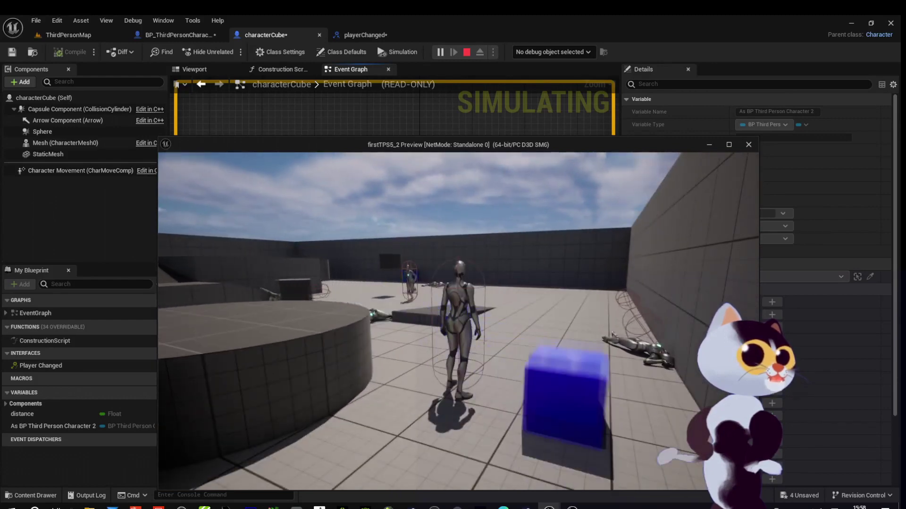
pyautogui.press('w')
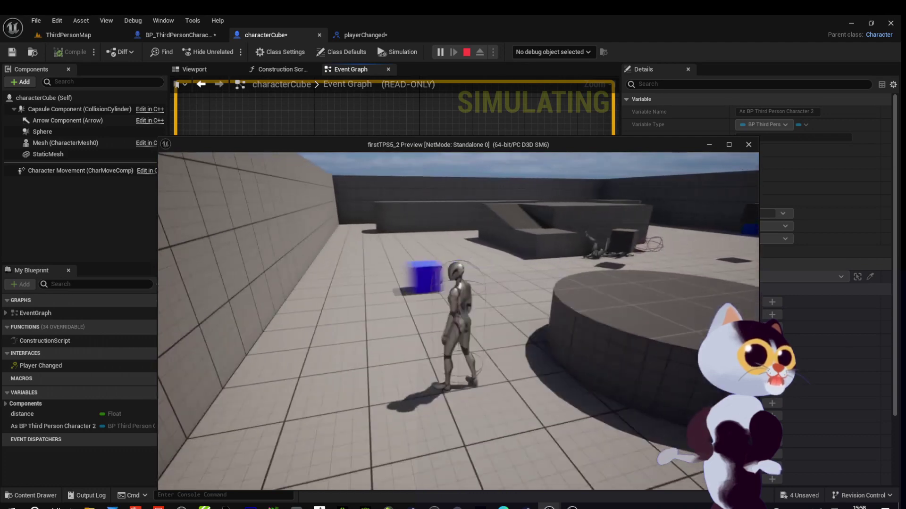
pyautogui.press('w')
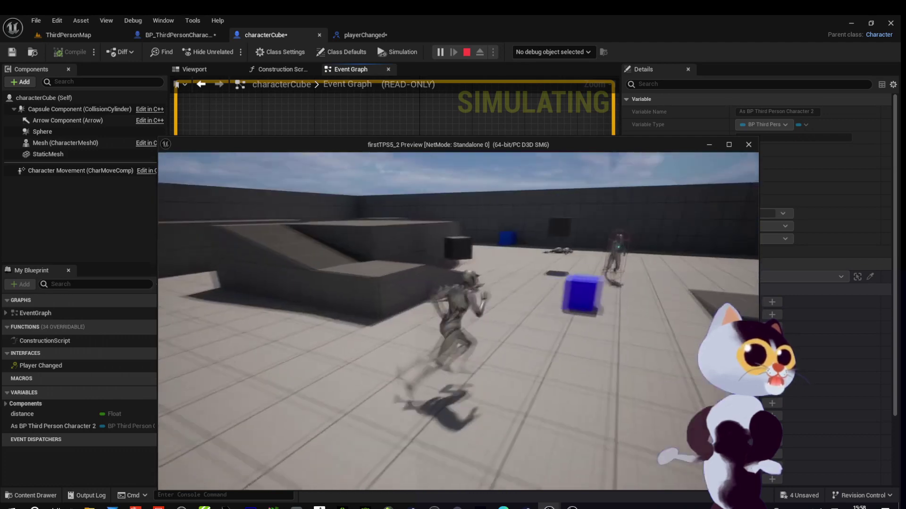
pyautogui.press('w')
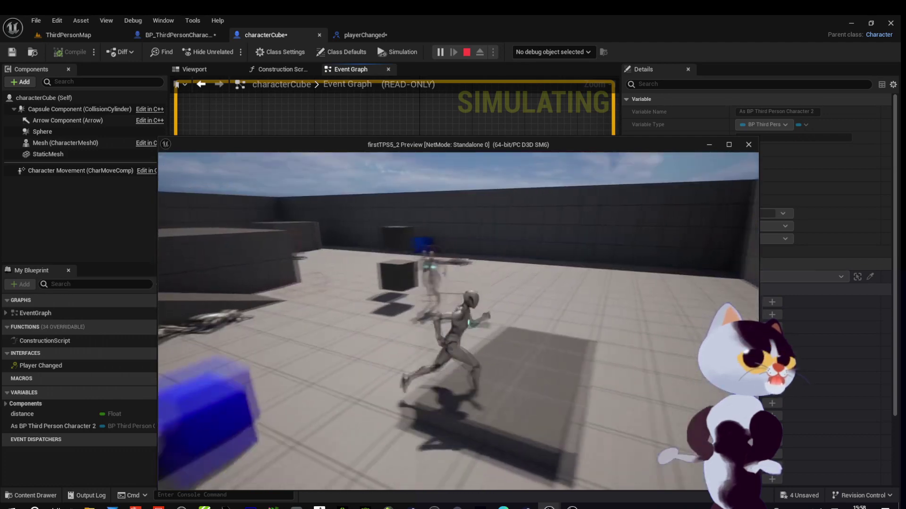
pyautogui.press('w')
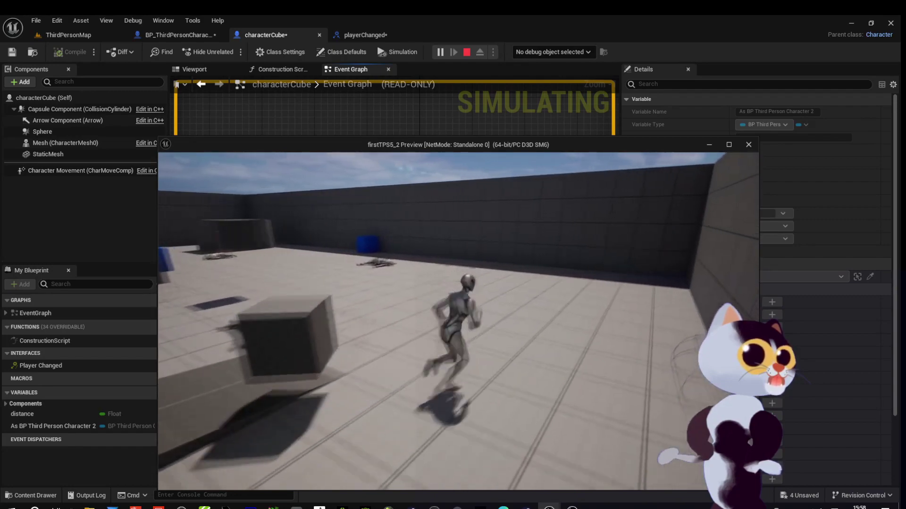
pyautogui.press('w')
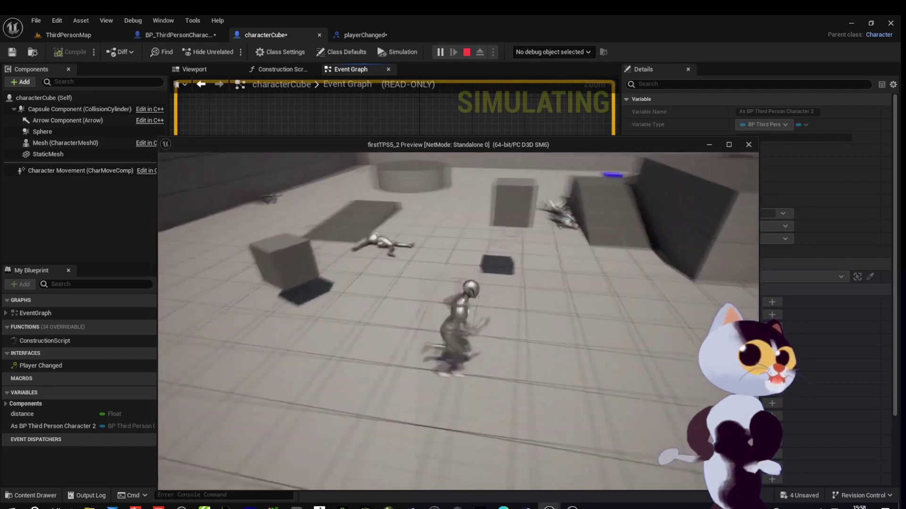
pyautogui.press('w')
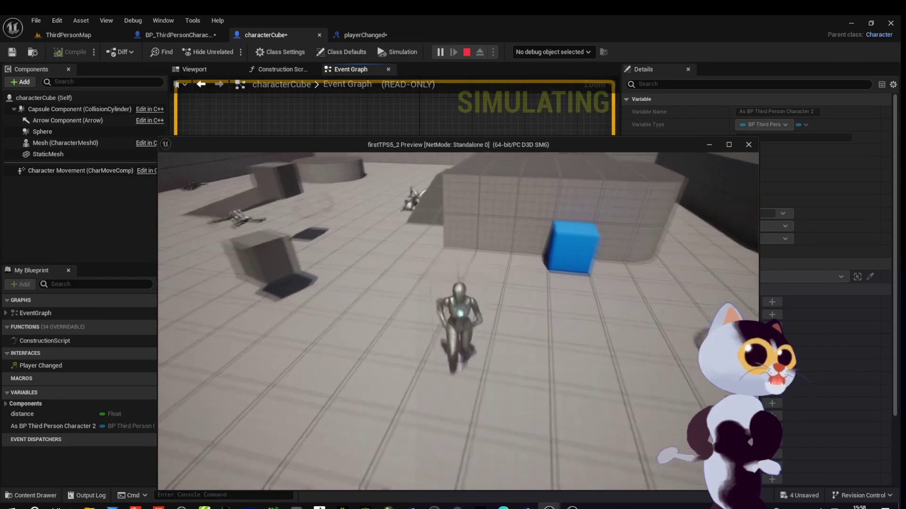
pyautogui.press('w')
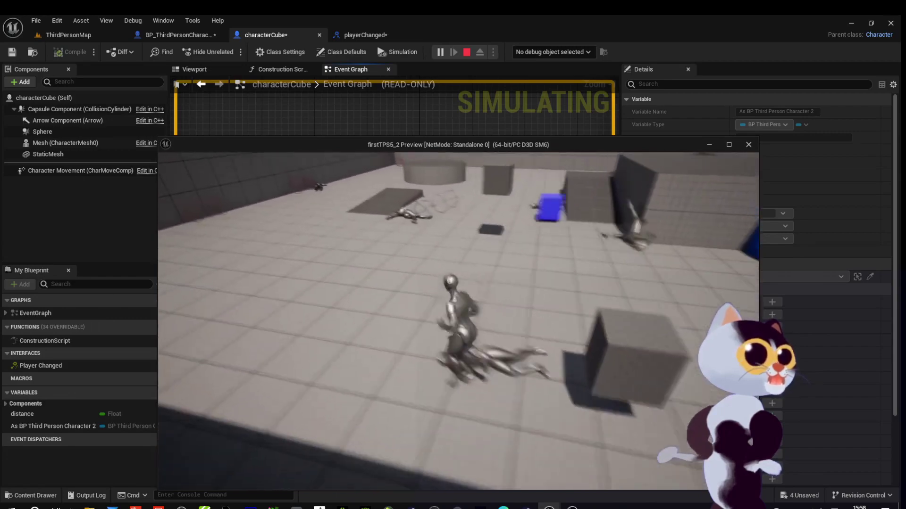
pyautogui.press('Escape')
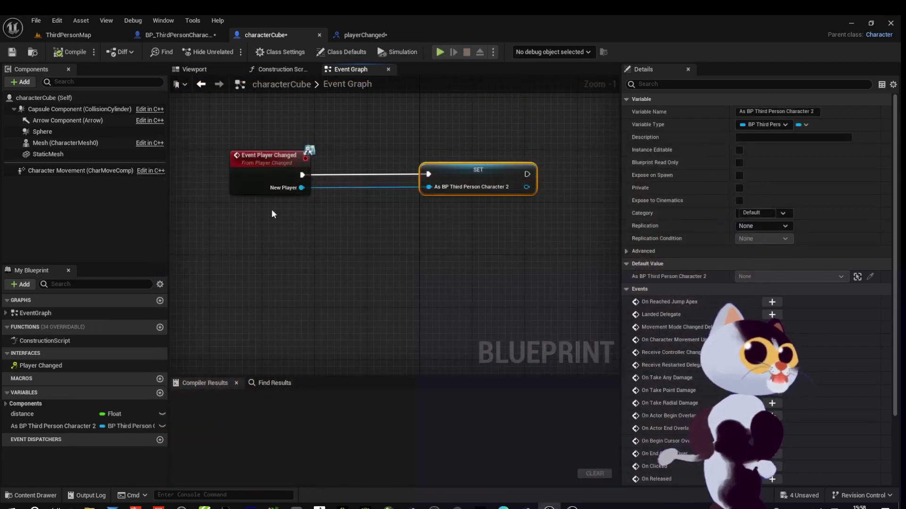
# Open pawnCube from the 00neko folder and add Player Changed to its Implemented Interfaces
pyautogui.hotkey('ctrl', 'space')
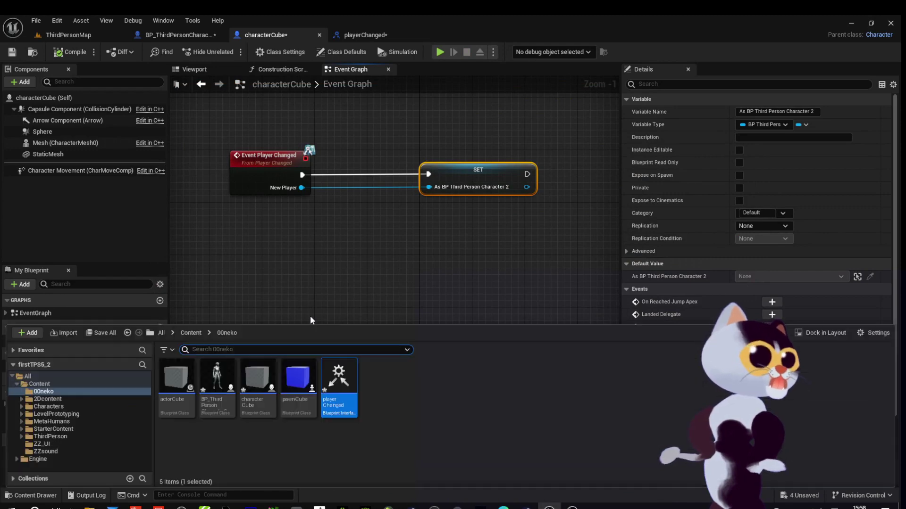
pyautogui.doubleClick(298, 380)
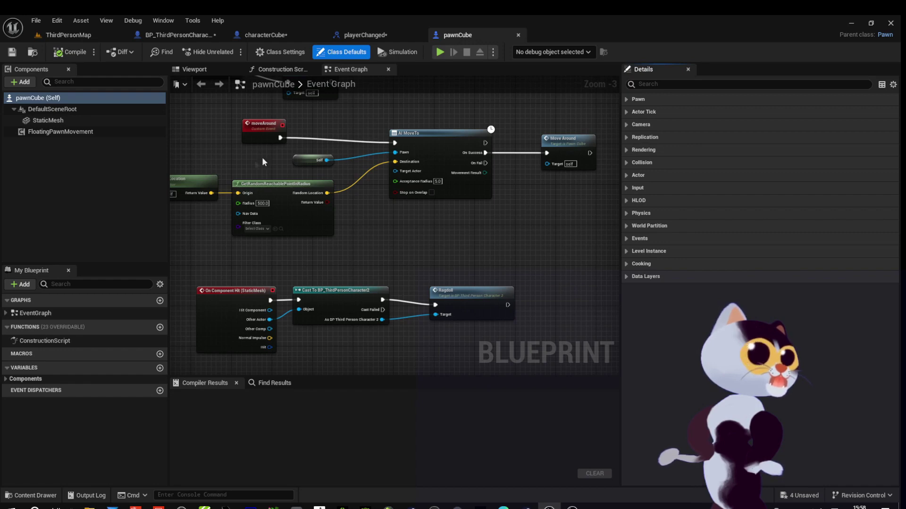
pyautogui.click(266, 51)
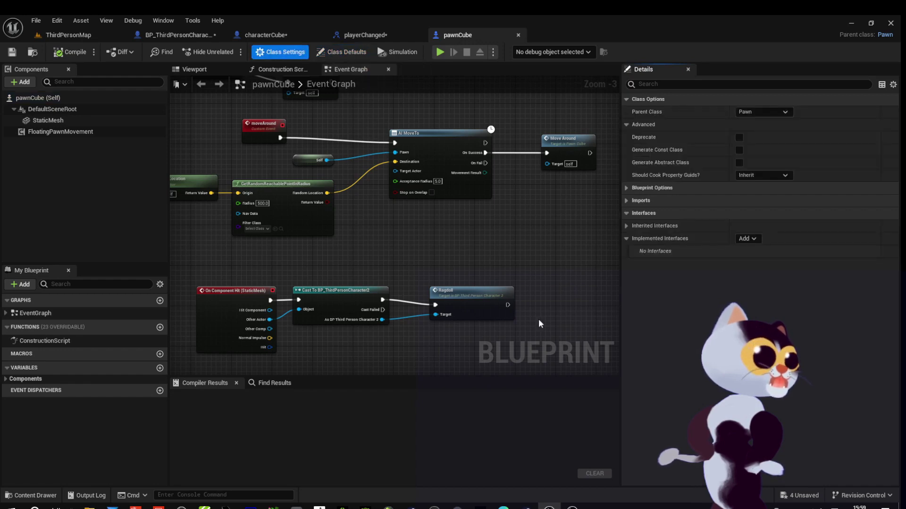
pyautogui.click(754, 240)
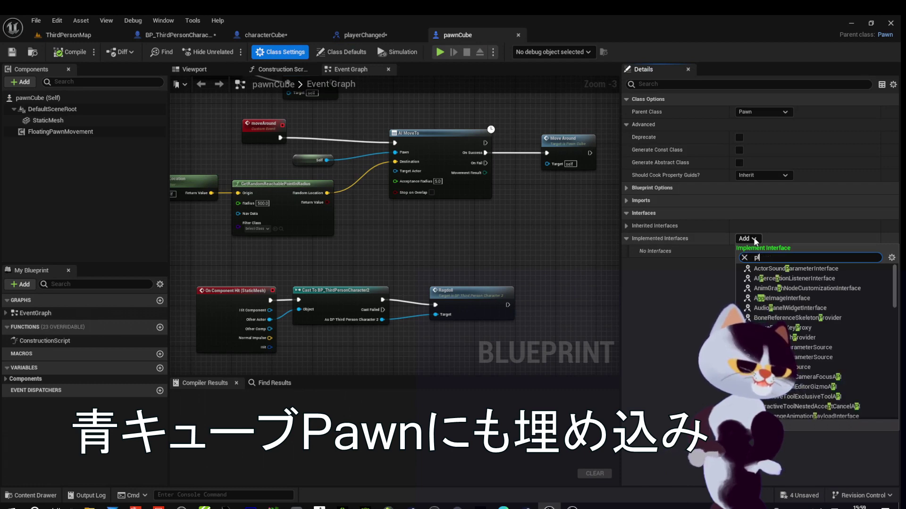
pyautogui.write('player')
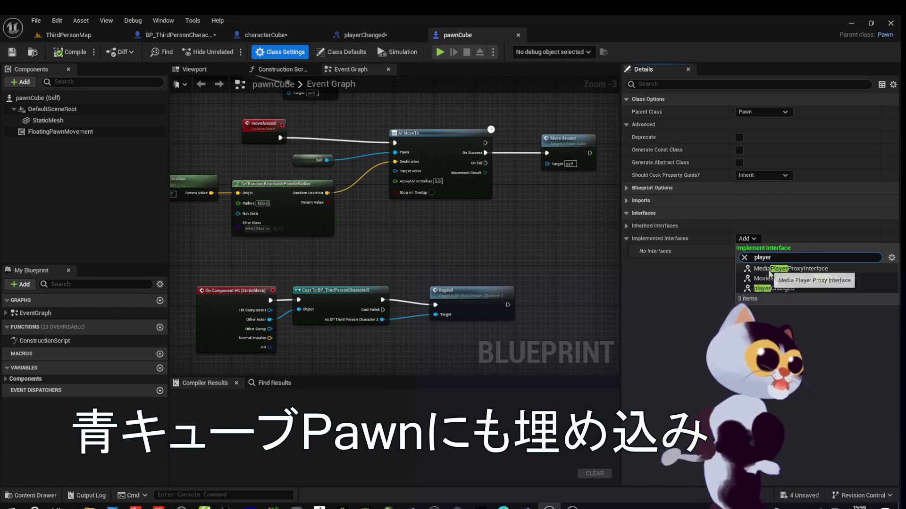
pyautogui.click(777, 287)
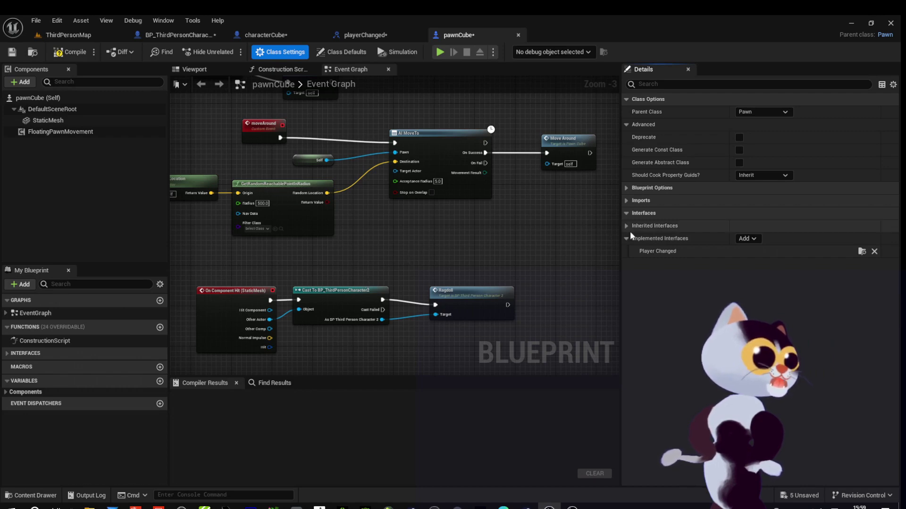
pyautogui.click(754, 239)
pyautogui.click(754, 240)
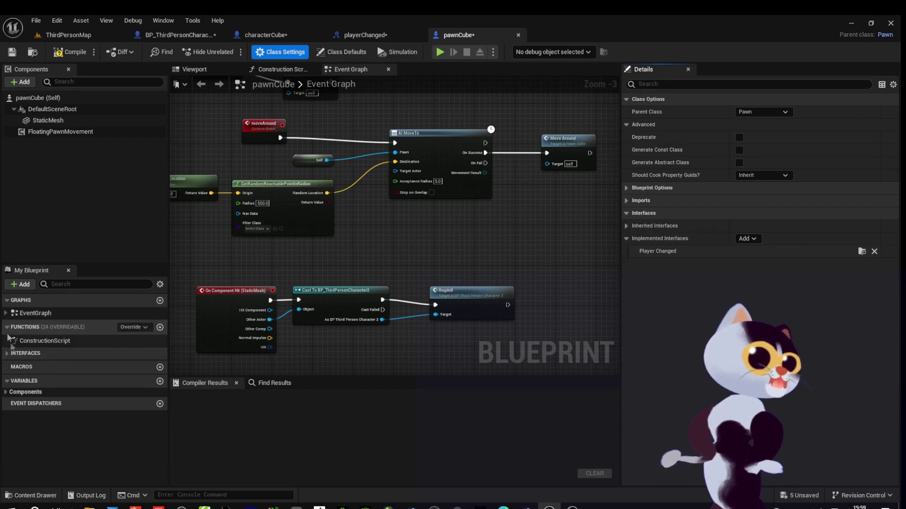
# Add an Event Player Changed node to pawnCube's Event Graph
pyautogui.click(7, 354)
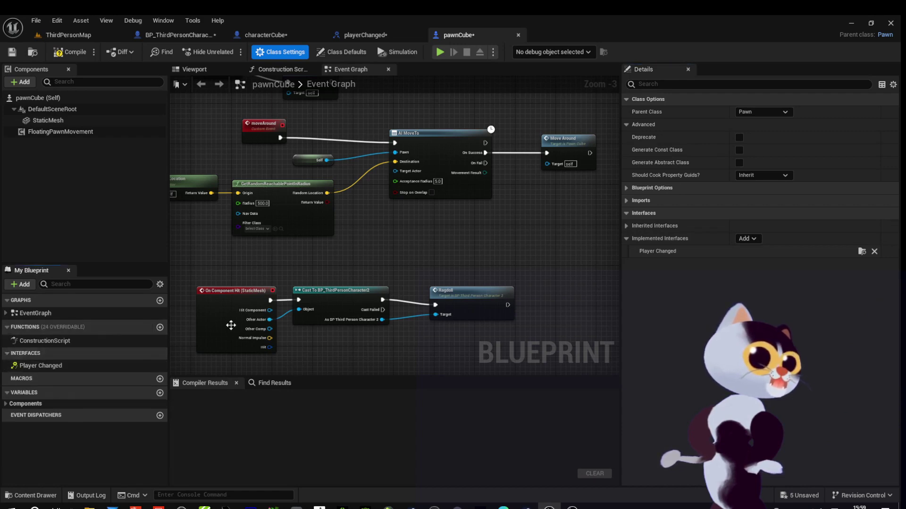
pyautogui.moveTo(236, 279); pyautogui.dragTo(281, 138, button='right')
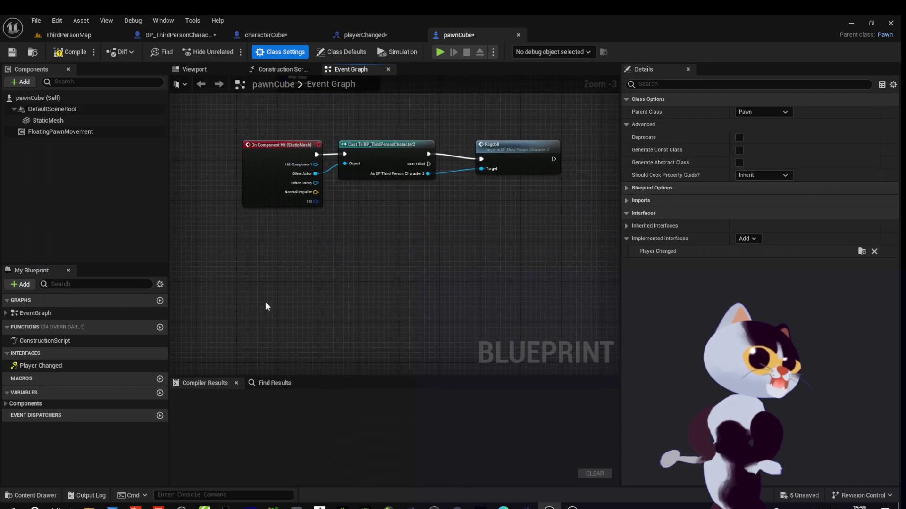
pyautogui.moveTo(265, 302); pyautogui.dragTo(302, 270, button='right')
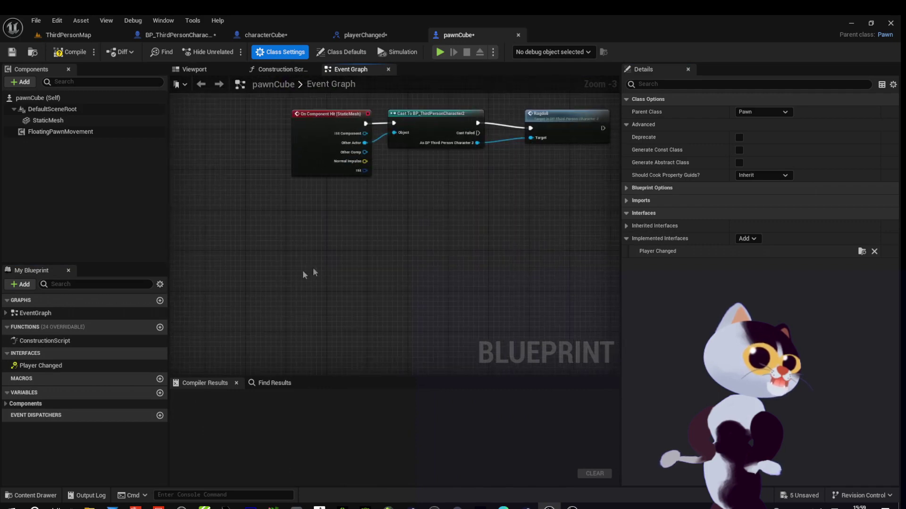
pyautogui.doubleClick(31, 365)
# Add an AI MoveTo node executed by Event Player Changed
pyautogui.moveTo(319, 296)
pyautogui.mouseDown(button='right')
pyautogui.moveTo(257, 226)
pyautogui.moveTo(343, 299)
pyautogui.mouseUp(button='right')
pyautogui.moveTo(471, 222); pyautogui.dragTo(306, 115, button='right')
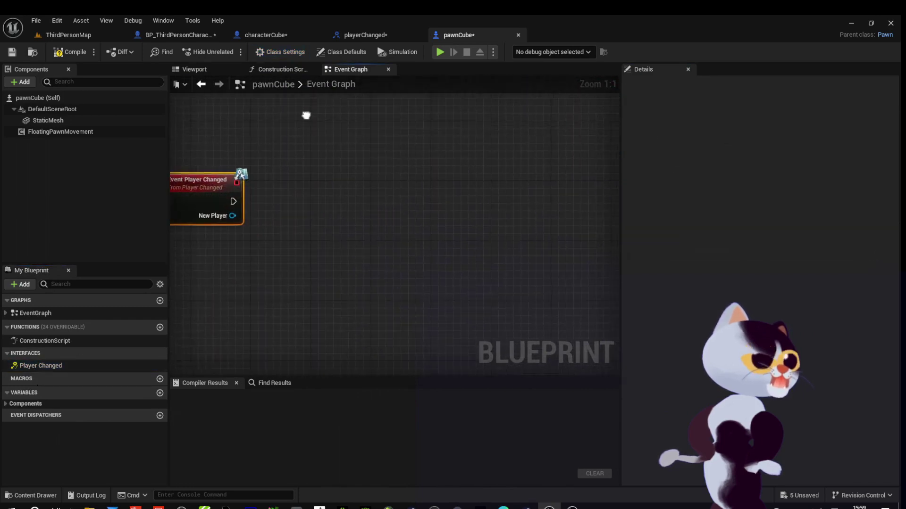
pyautogui.moveTo(348, 182); pyautogui.dragTo(393, 174, button='right')
pyautogui.rightClick(390, 174)
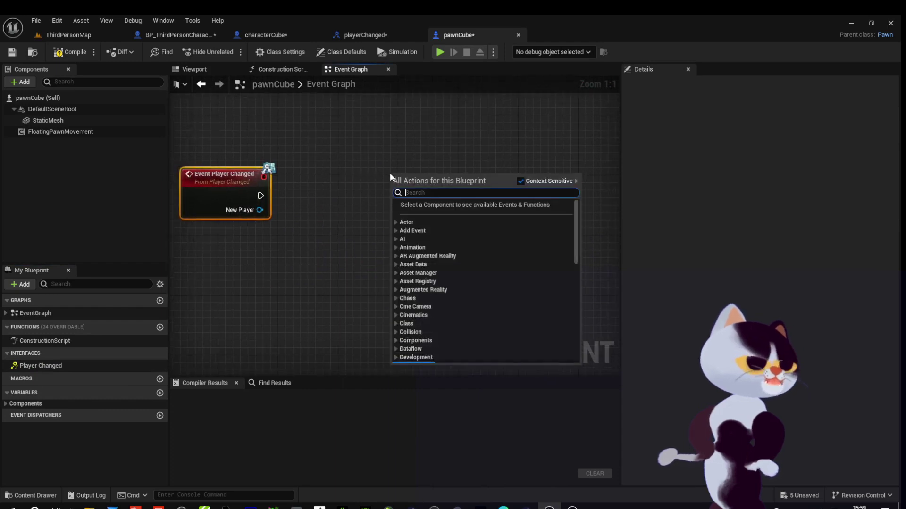
pyautogui.write('aim')
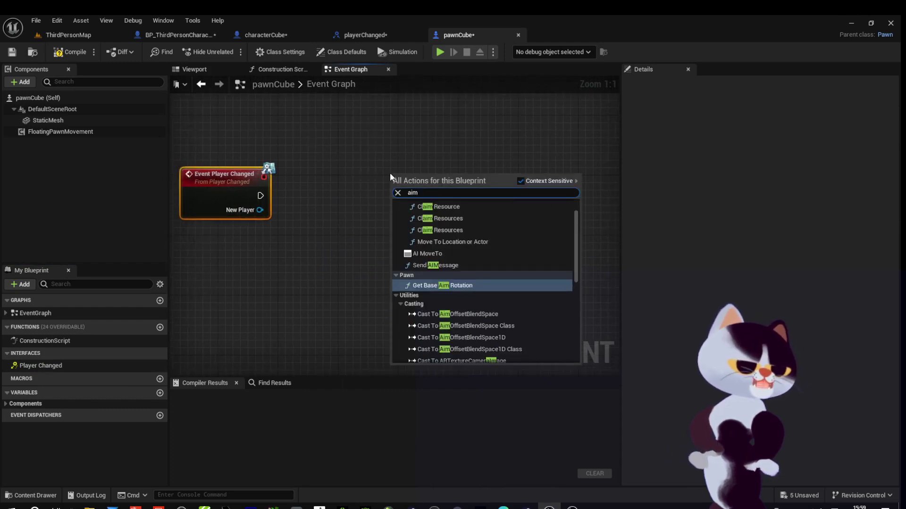
pyautogui.write('oveto')
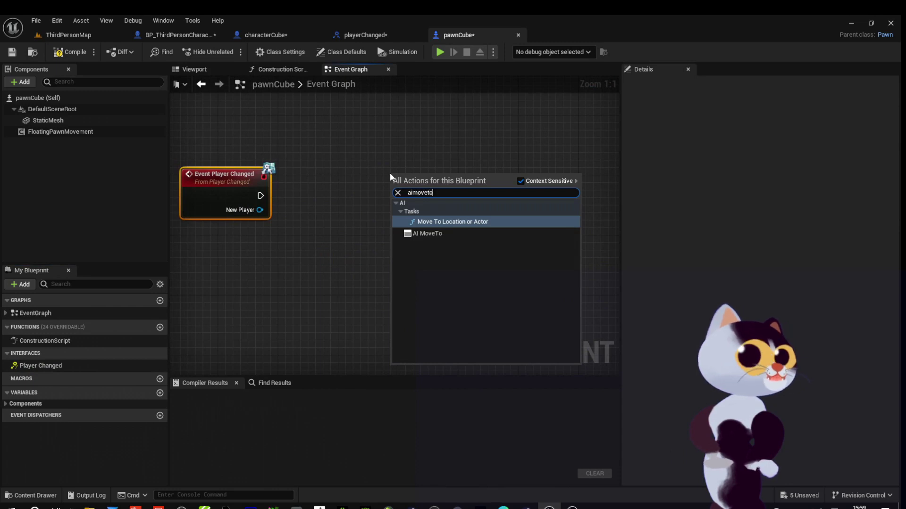
pyautogui.click(434, 233)
pyautogui.moveTo(463, 184); pyautogui.dragTo(500, 184)
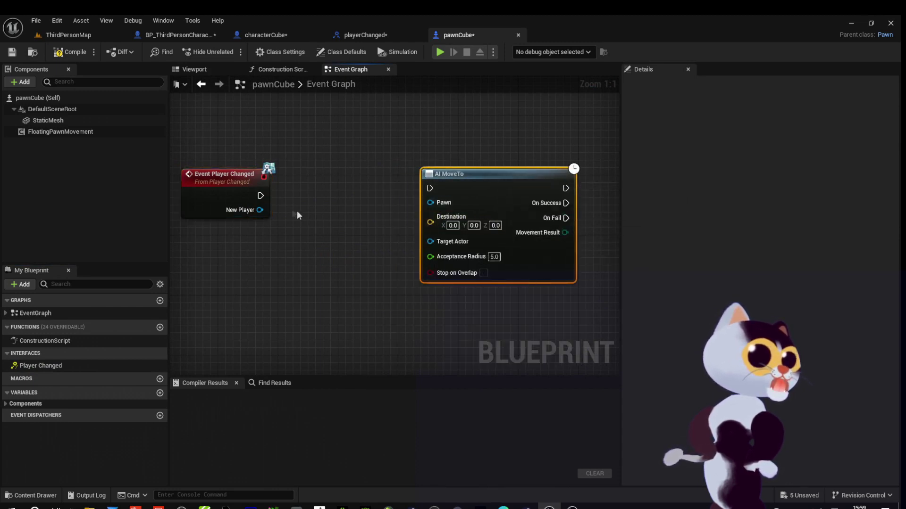
pyautogui.moveTo(391, 204); pyautogui.dragTo(426, 193)
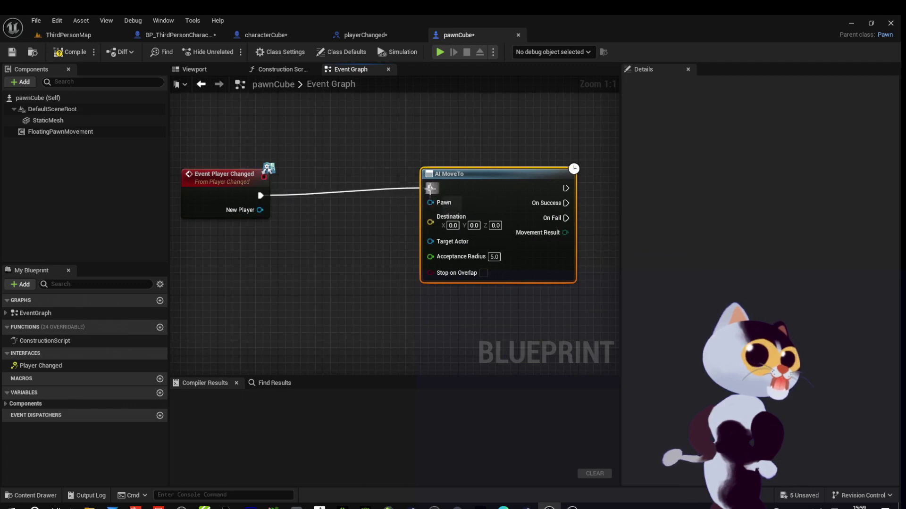
# Plug Self into AI MoveTo's Pawn and New Player into Target Actor, then compile pawnCube
pyautogui.moveTo(430, 201); pyautogui.dragTo(369, 177)
pyautogui.write('self')
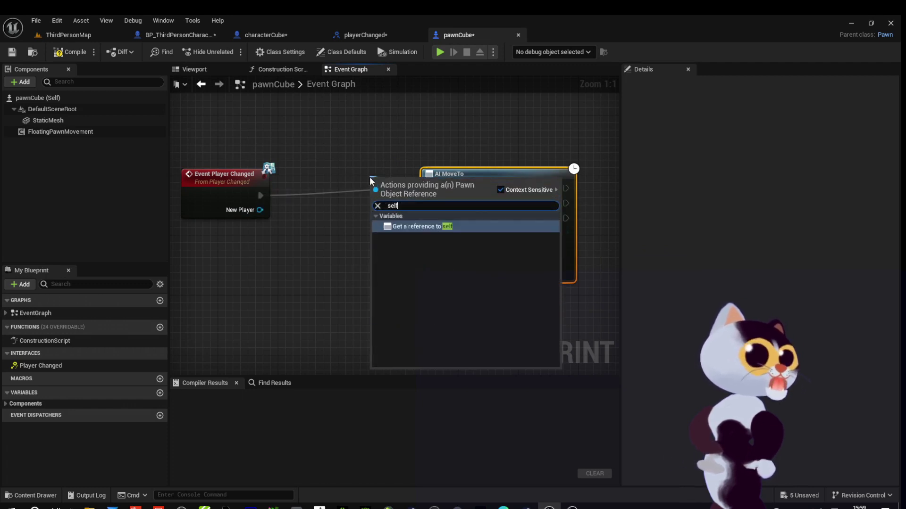
pyautogui.press('Return')
pyautogui.moveTo(370, 177); pyautogui.dragTo(316, 161)
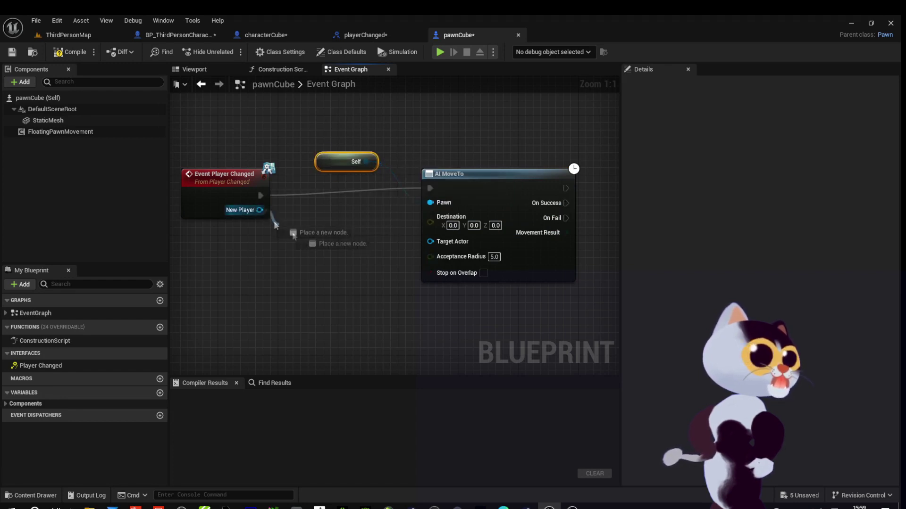
pyautogui.moveTo(262, 215); pyautogui.dragTo(430, 242)
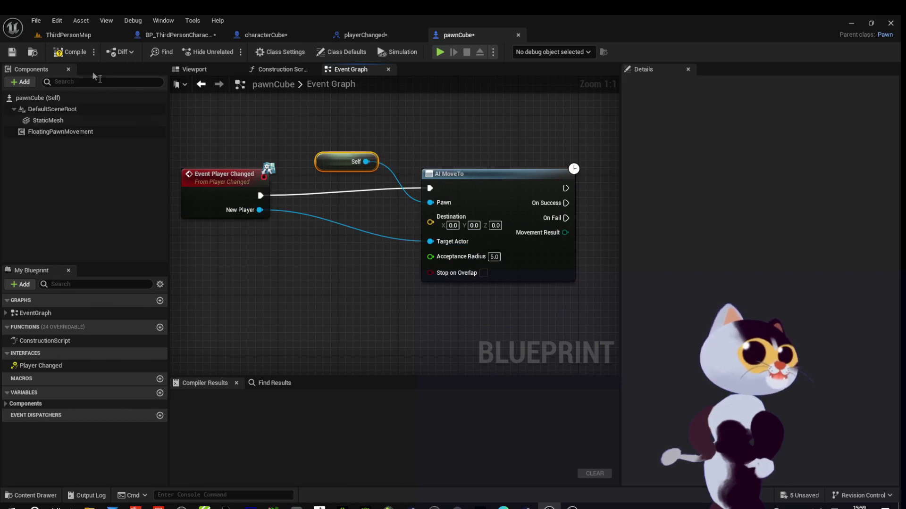
pyautogui.click(75, 52)
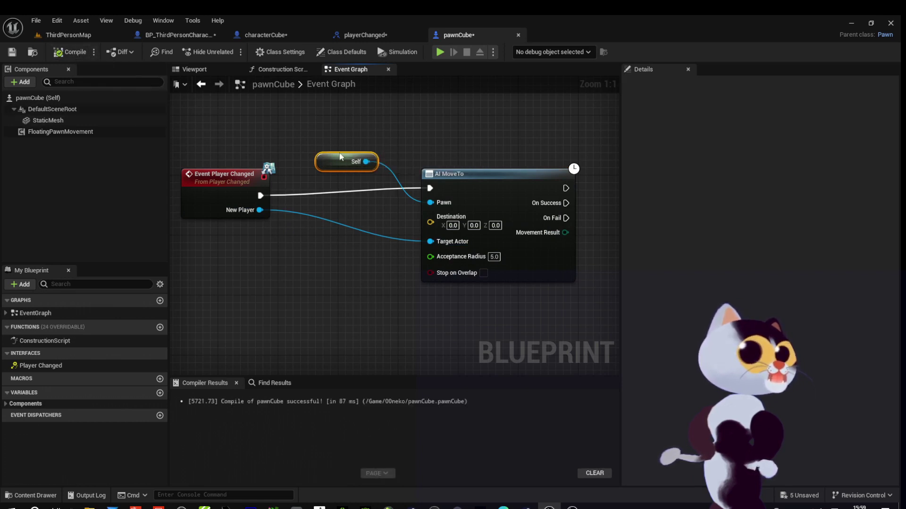
pyautogui.click(440, 52)
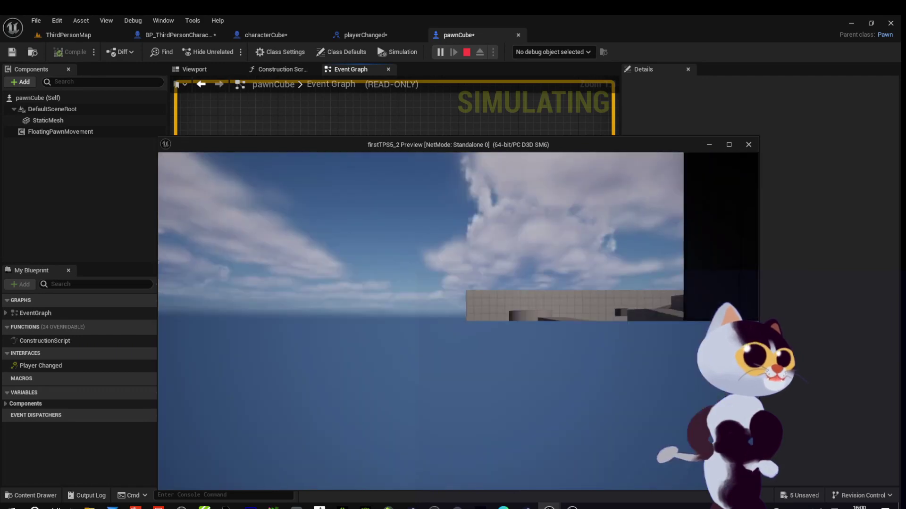
# Stop and restart the play test three times, dismissing the Blueprint error log in between
pyautogui.press('Escape')
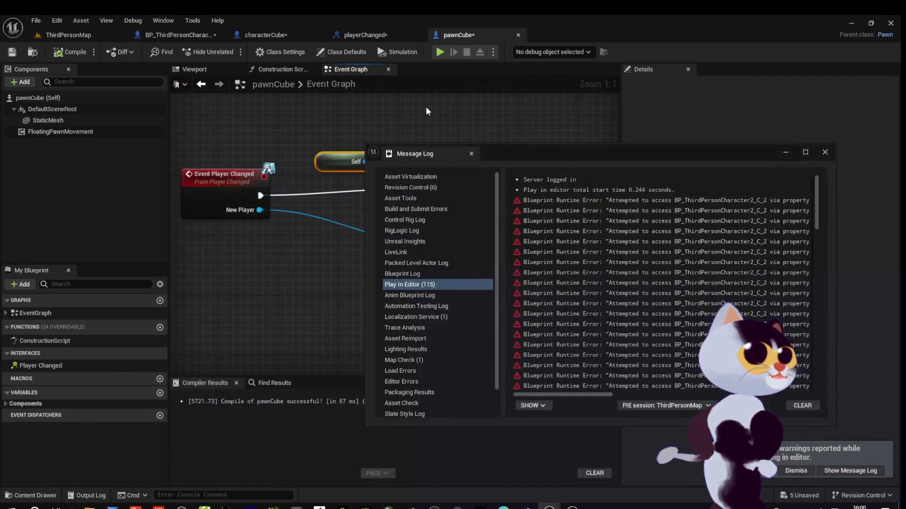
pyautogui.click(825, 153)
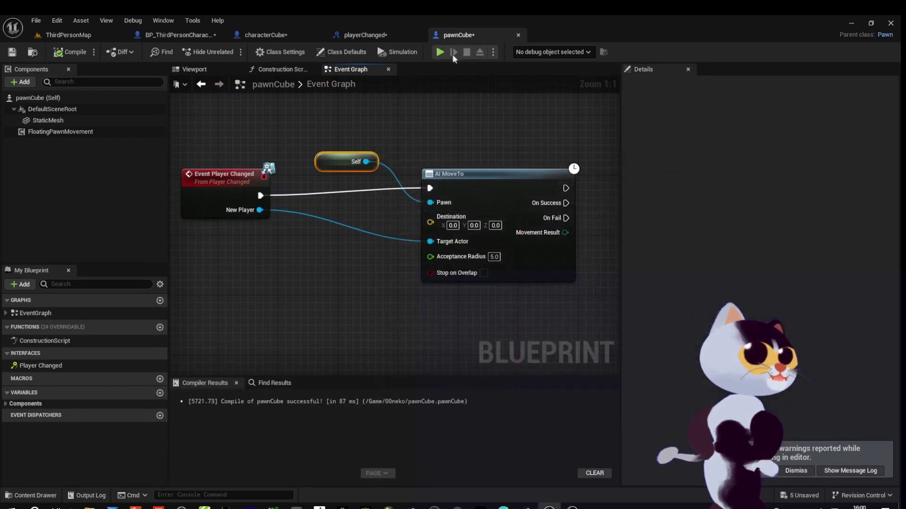
pyautogui.click(440, 52)
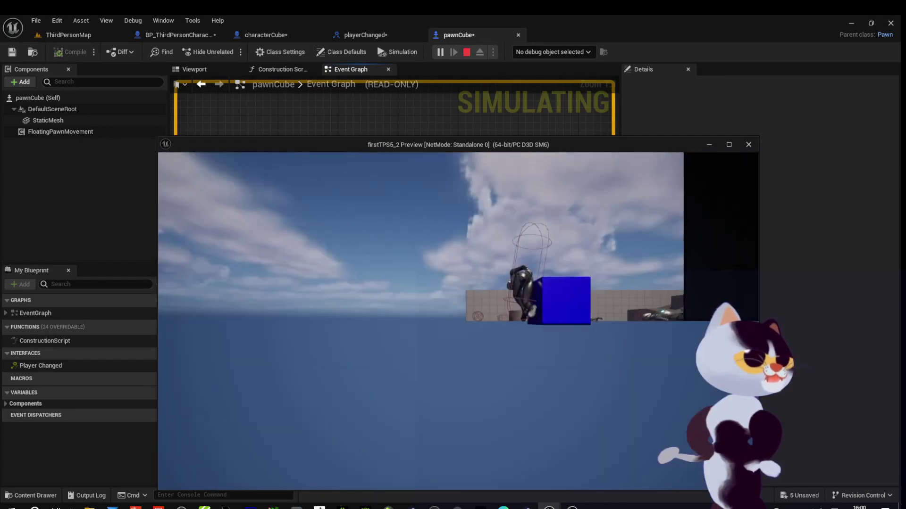
pyautogui.press('Escape')
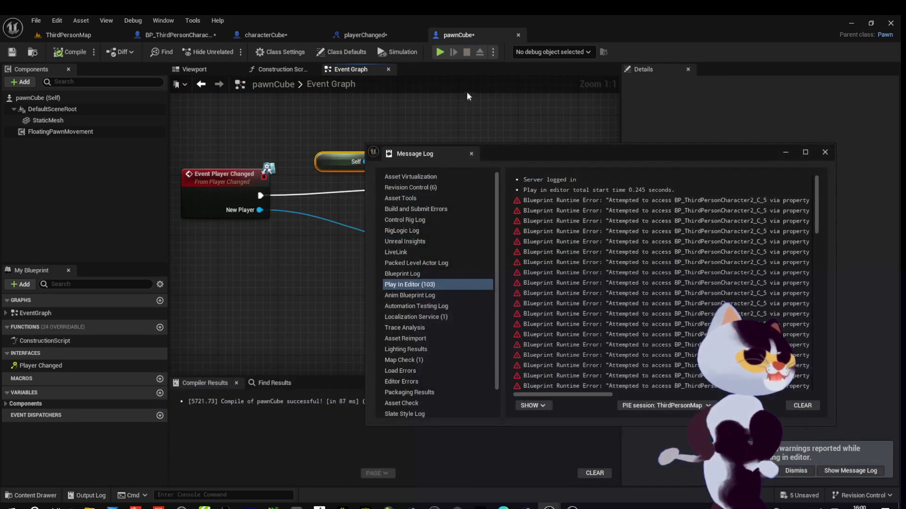
pyautogui.click(821, 152)
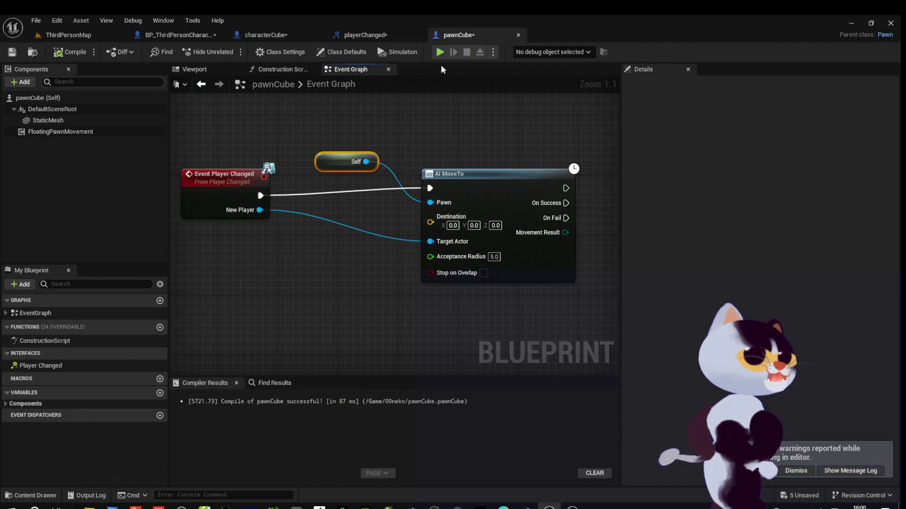
pyautogui.click(438, 54)
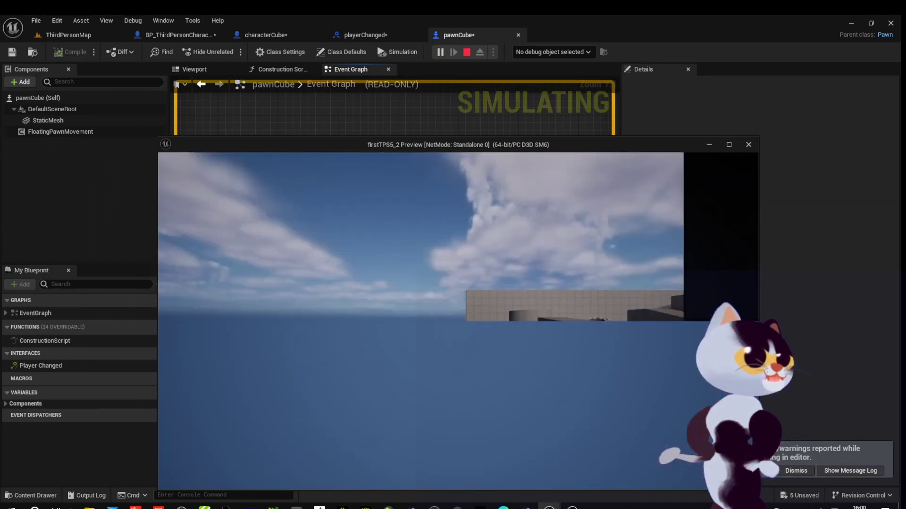
pyautogui.press('Escape')
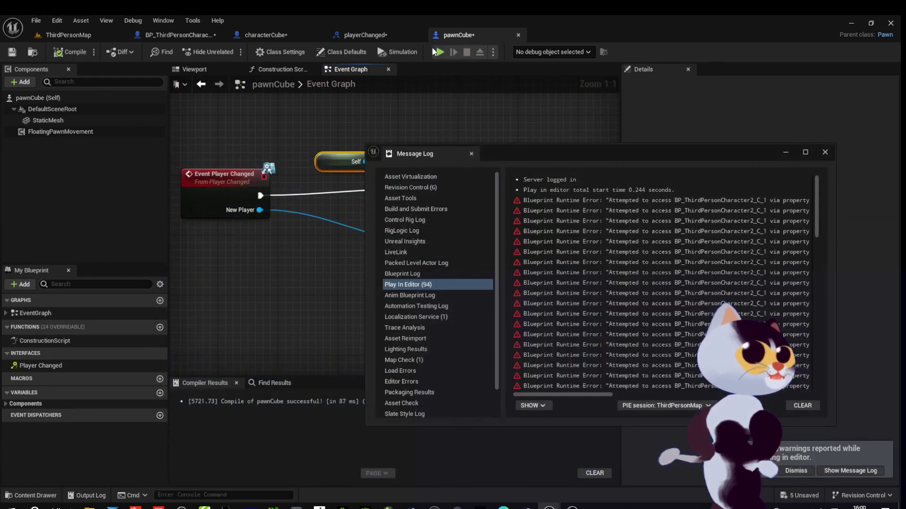
pyautogui.click(439, 52)
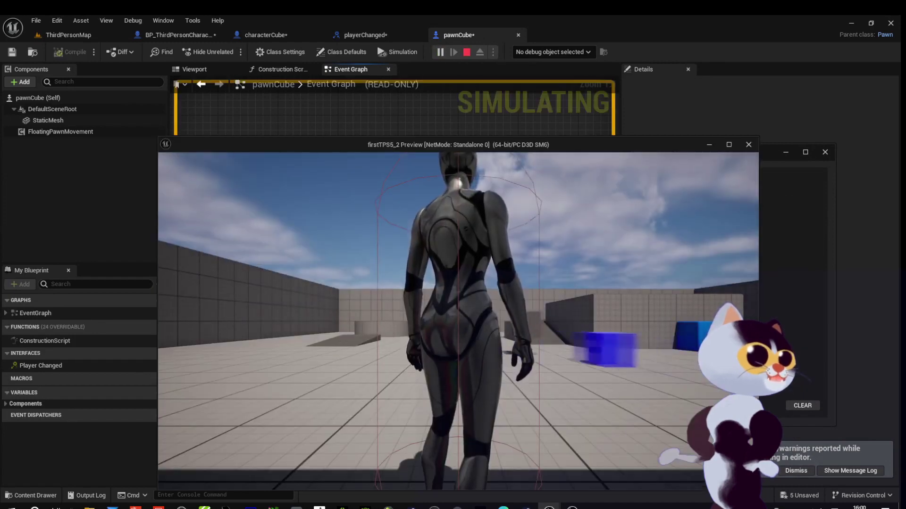
# Run the character briefly, stop the test, dismiss the error log and play again
pyautogui.press('w')
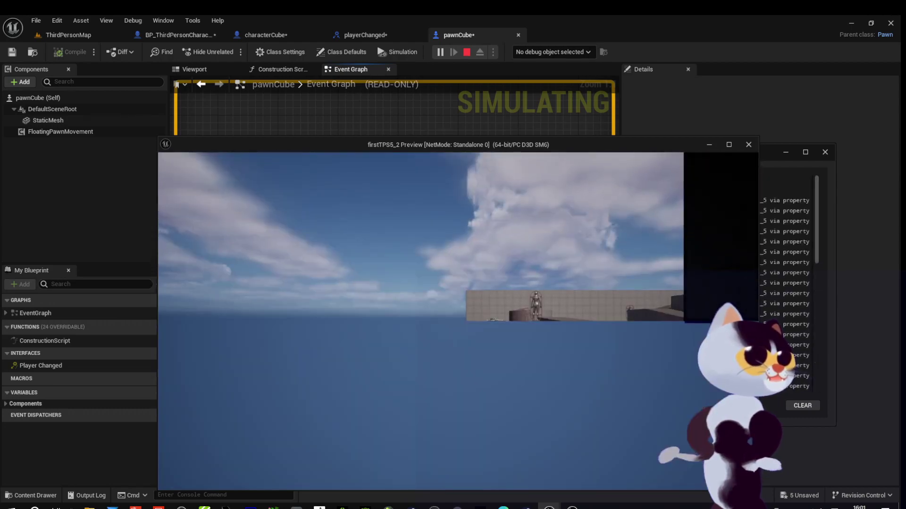
pyautogui.press('Escape')
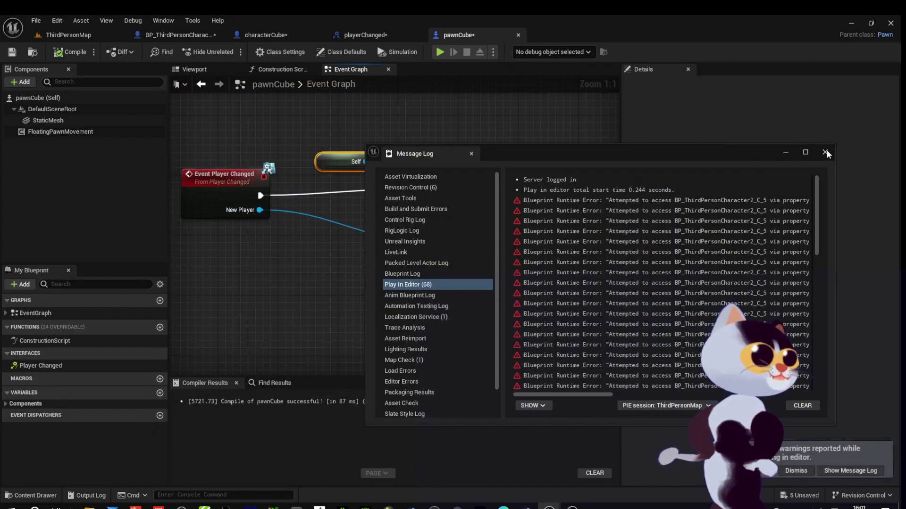
pyautogui.click(825, 152)
pyautogui.click(438, 52)
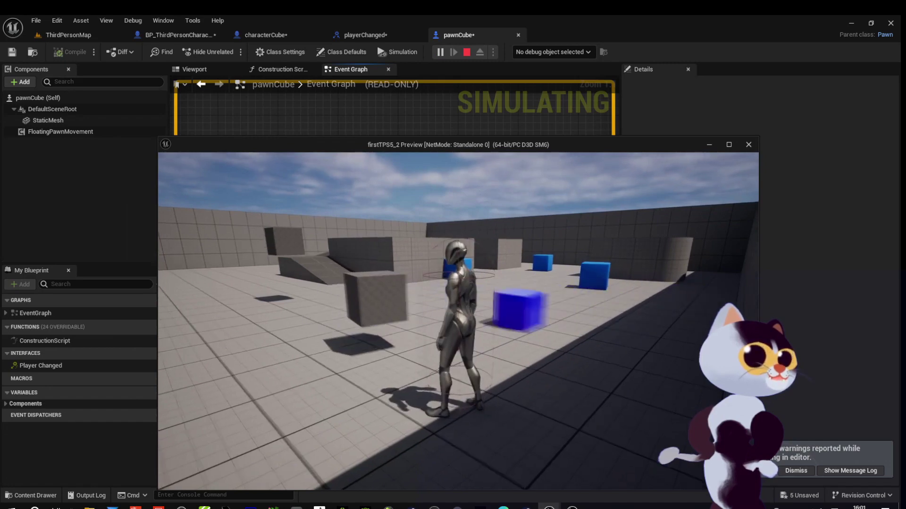
# Run the character and switch players with E and S while the cube follows, then stop
pyautogui.press('w')
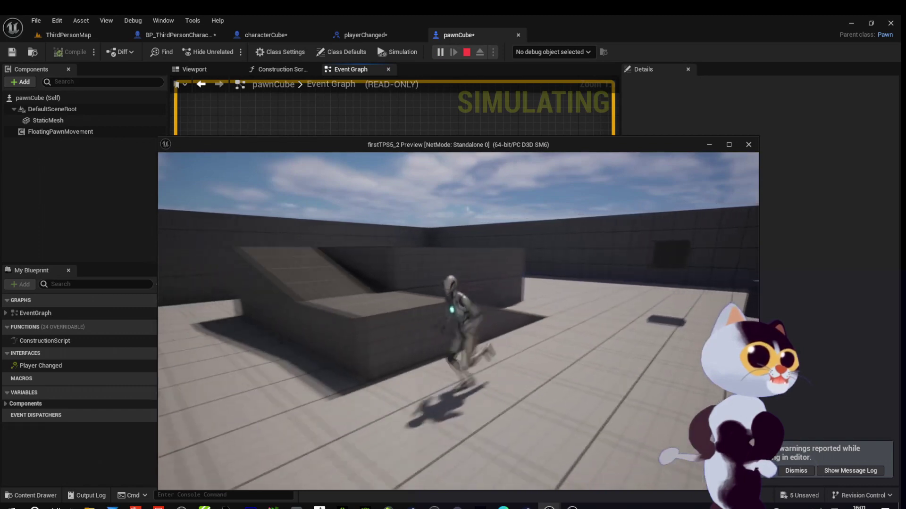
pyautogui.press('w')
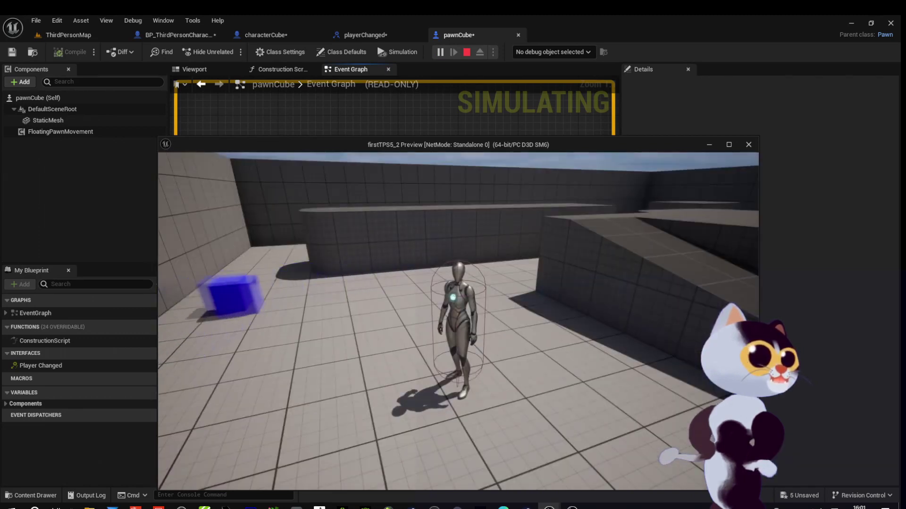
pyautogui.press('e')
pyautogui.press('s')
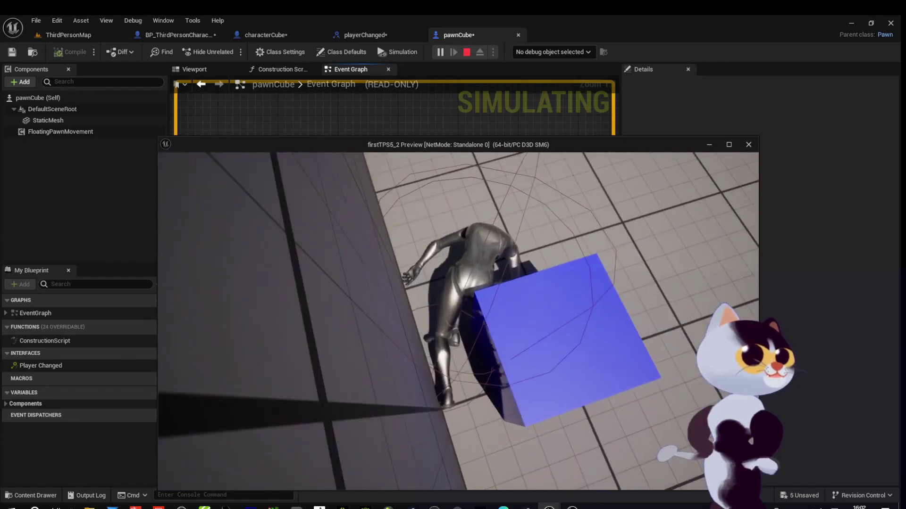
pyautogui.press('Escape')
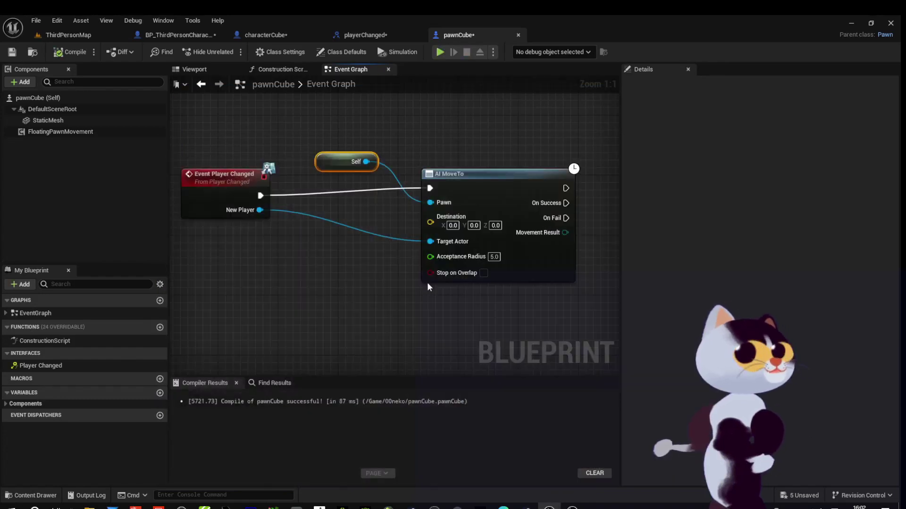
pyautogui.click(71, 31)
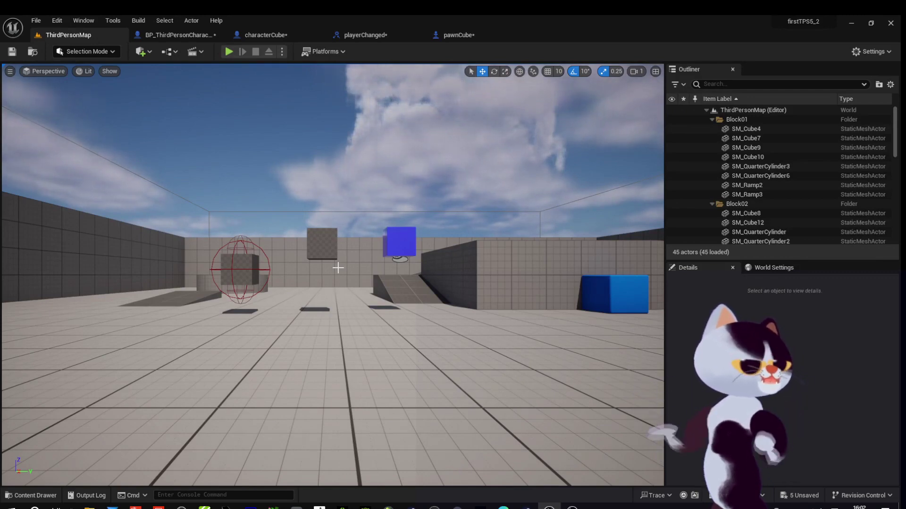
# Review BP_ThirdPersonCharacter2's player-switching nodes and characterCube's graph, closing the playerChanged tab
pyautogui.click(178, 35)
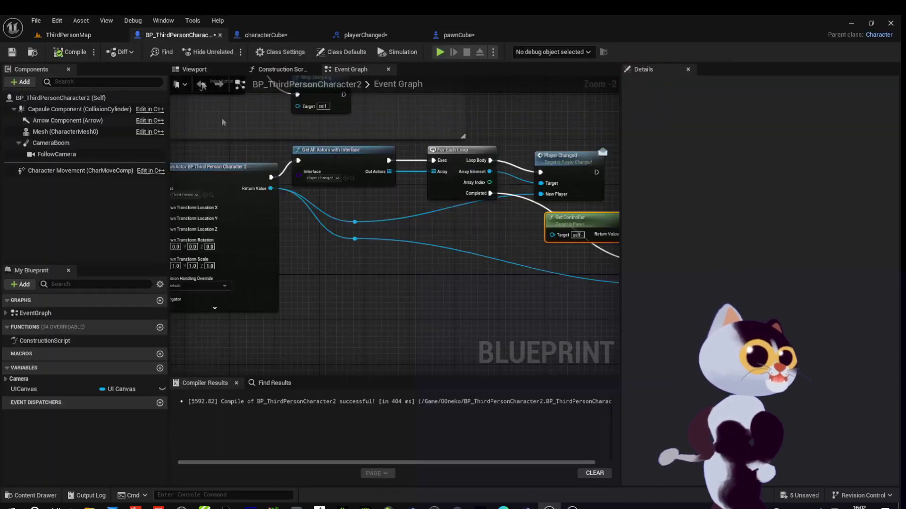
pyautogui.scroll(-2, 354, 245)
pyautogui.moveTo(426, 271); pyautogui.dragTo(369, 252, button='right')
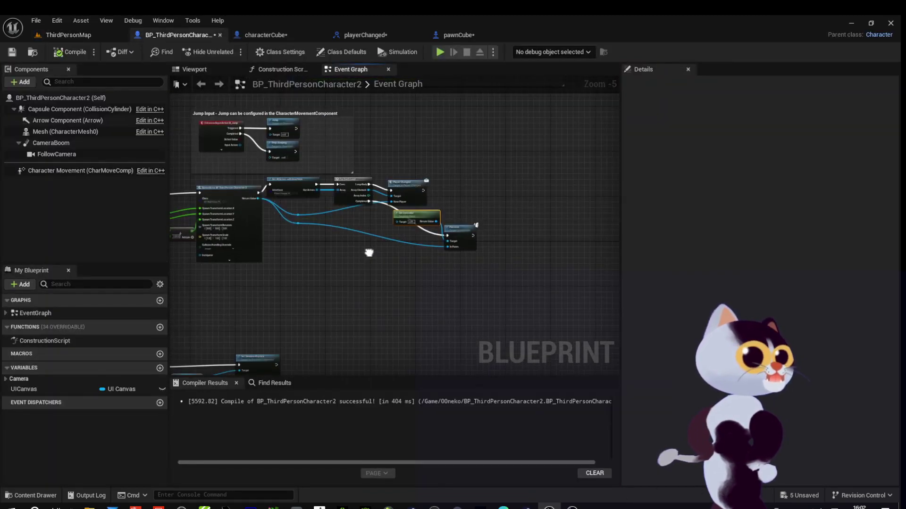
pyautogui.click(364, 34)
pyautogui.click(418, 35)
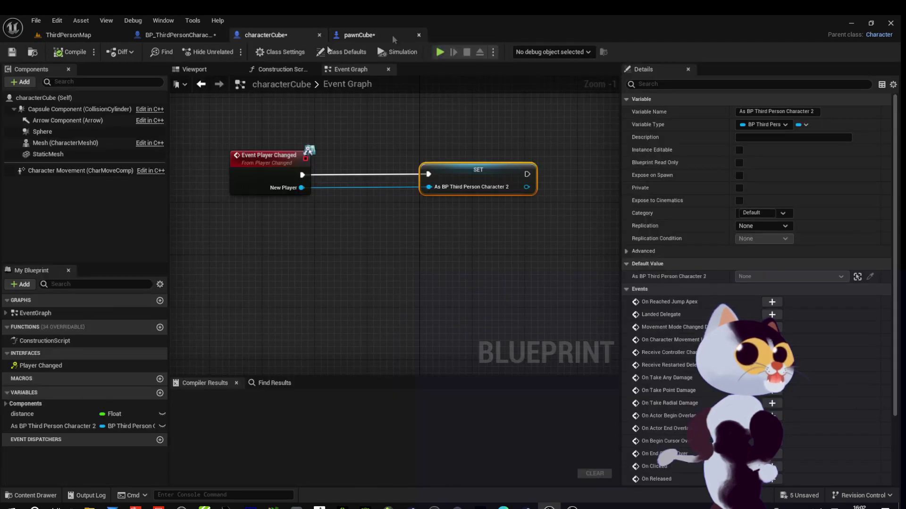
pyautogui.moveTo(458, 209); pyautogui.dragTo(285, 191)
pyautogui.click(329, 247)
pyautogui.scroll(-4, 329, 247)
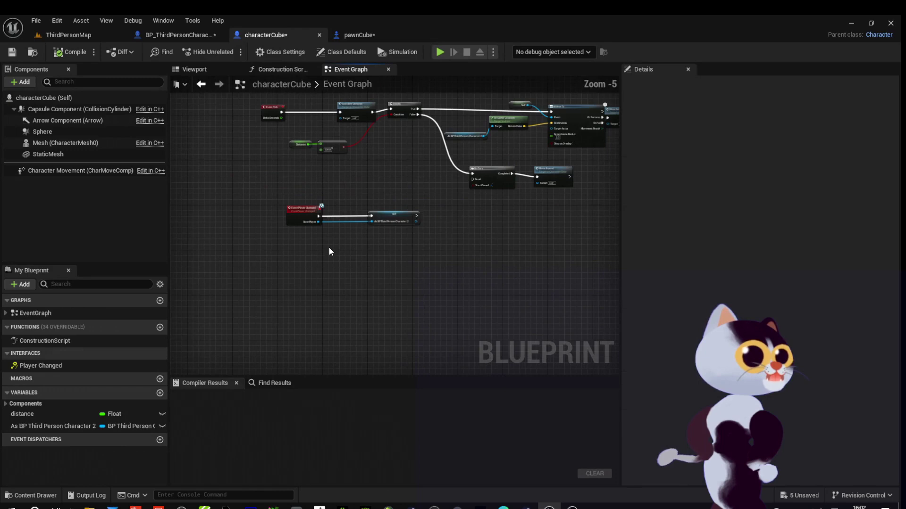
pyautogui.moveTo(392, 176)
pyautogui.mouseDown(button='right')
pyautogui.moveTo(293, 252)
pyautogui.moveTo(331, 287)
pyautogui.mouseUp(button='right')
pyautogui.scroll(-2, 294, 253)
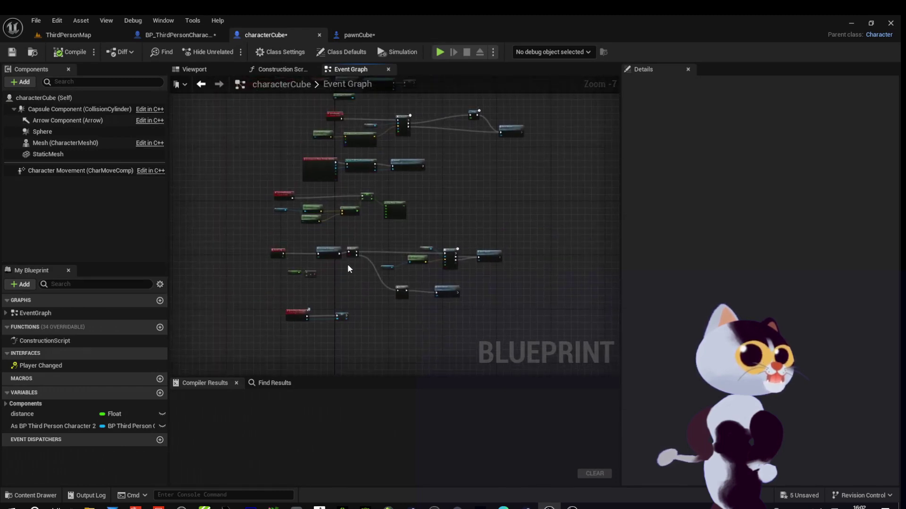
# Return to pawnCube and zoom to view Event Player Changed driving AI MoveTo
pyautogui.click(362, 36)
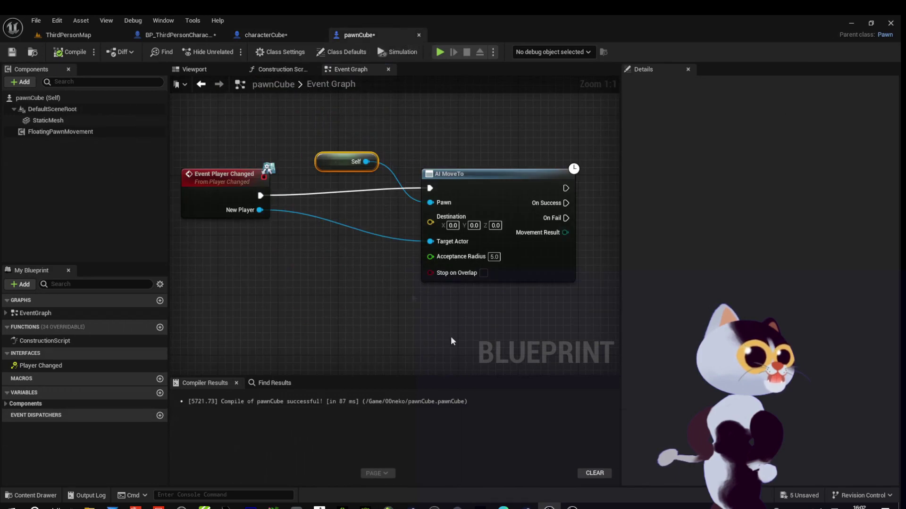
pyautogui.scroll(-5, 382, 330)
pyautogui.scroll(-2, 368, 259)
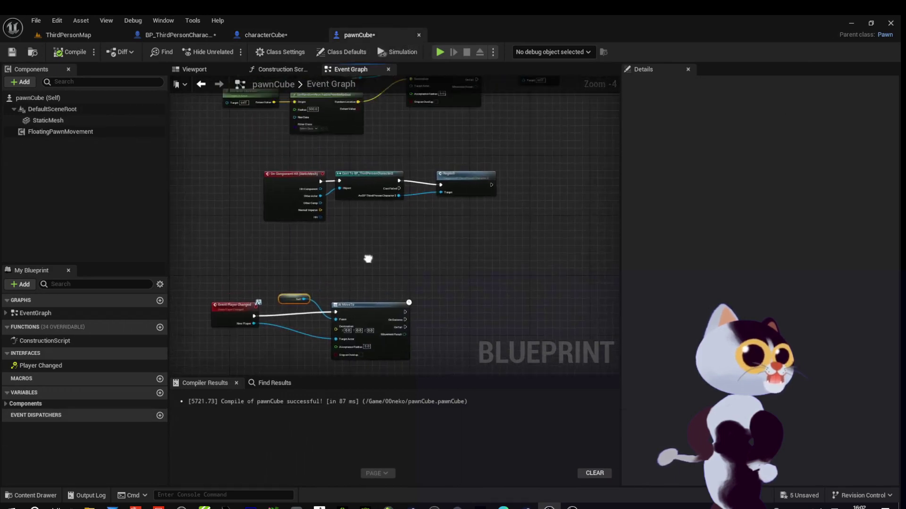
pyautogui.scroll(-2, 366, 262)
pyautogui.scroll(1, 367, 262)
pyautogui.scroll(1, 366, 262)
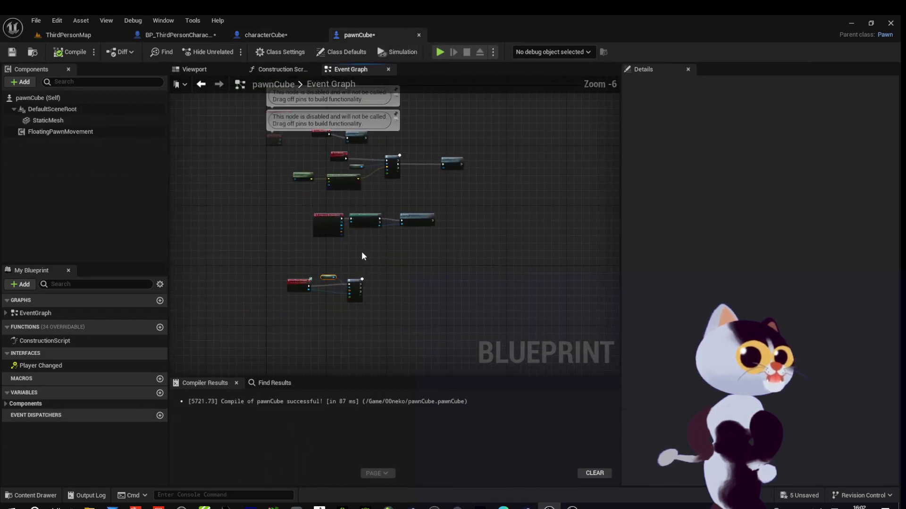
pyautogui.scroll(1, 366, 267)
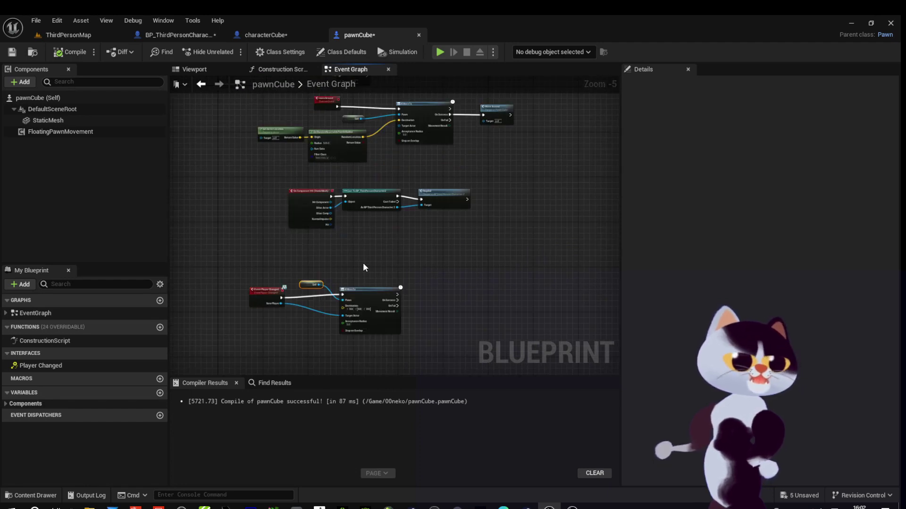